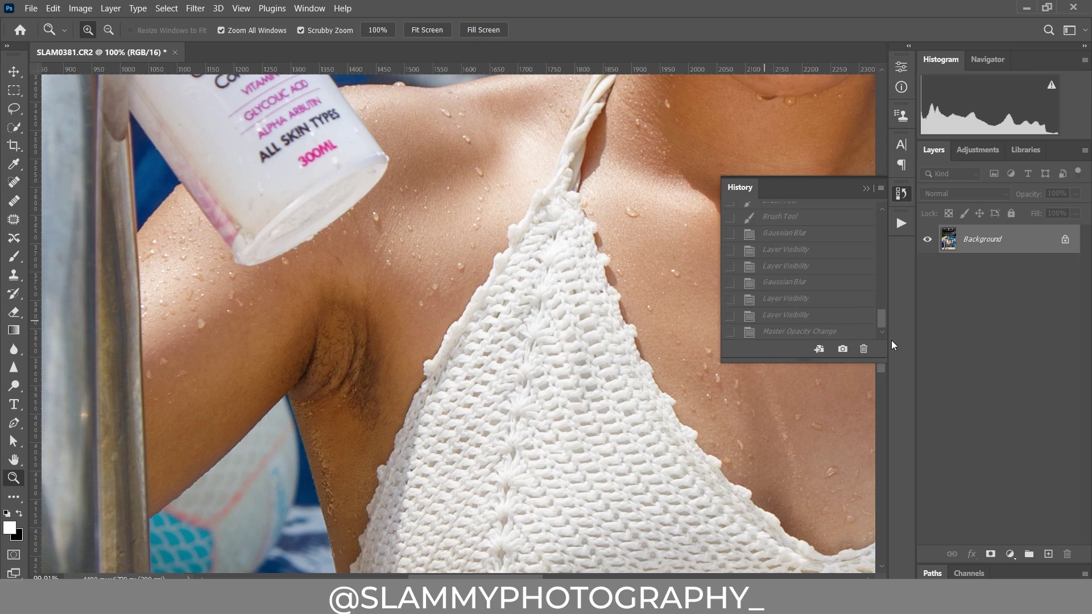
Compare the retouched photo with its original by switching between the opened SLAM0381.CR2 snapshot and the latest history state
left_click(836, 333)
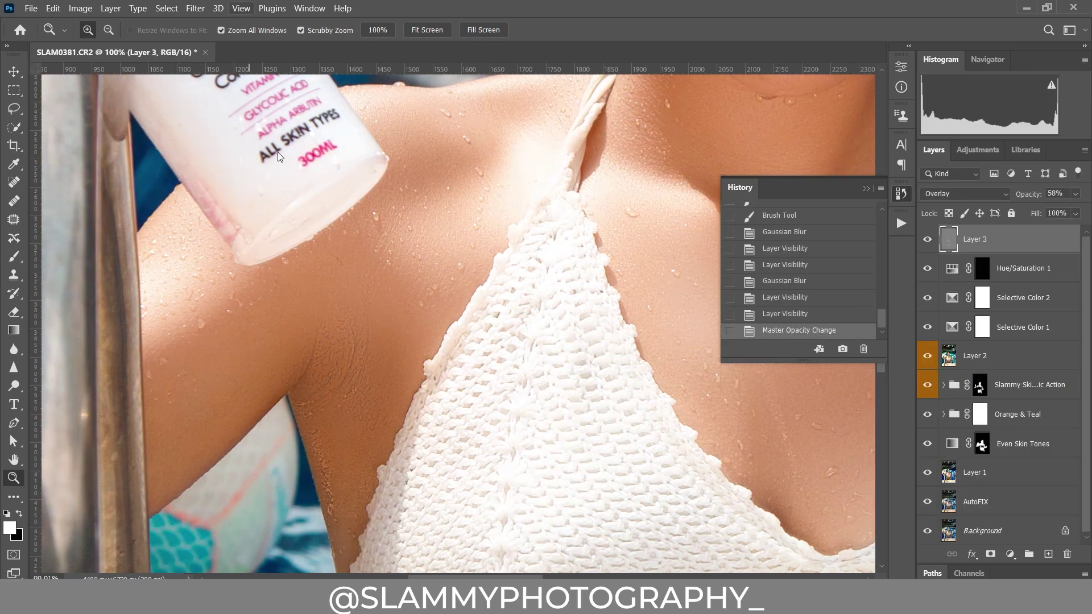
key("alt+v")
left_click(269, 150)
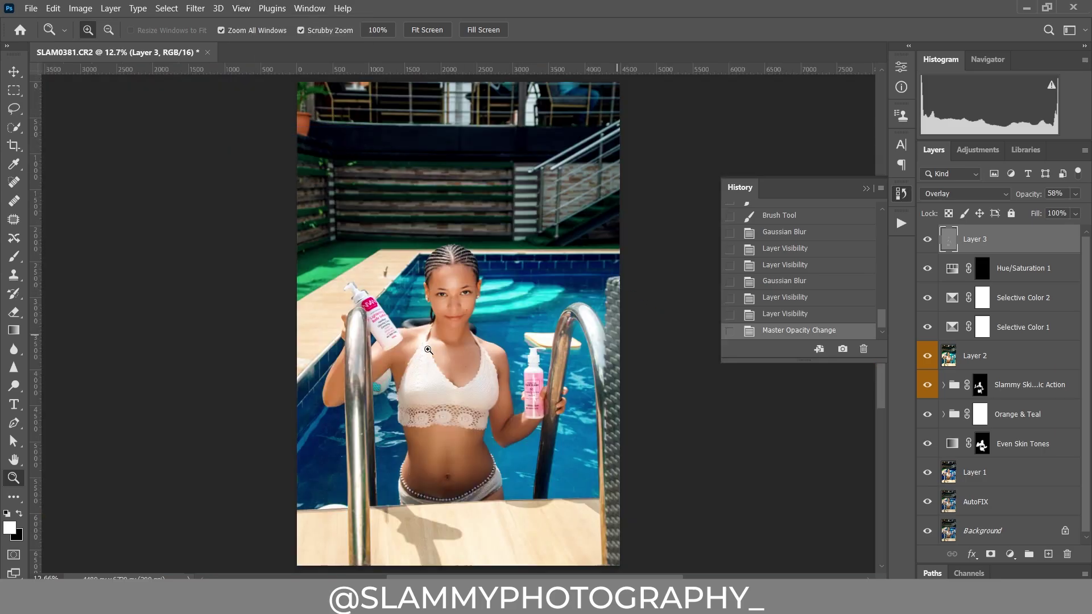
mouse_move(883, 318)
left_mouse_down()
mouse_move(875, 223)
mouse_move(888, 322)
mouse_move(838, 330)
left_mouse_up()
left_click(838, 217)
left_click(838, 330)
mouse_move(879, 315)
left_mouse_down()
mouse_move(883, 219)
mouse_move(885, 332)
left_mouse_up()
left_click(834, 222)
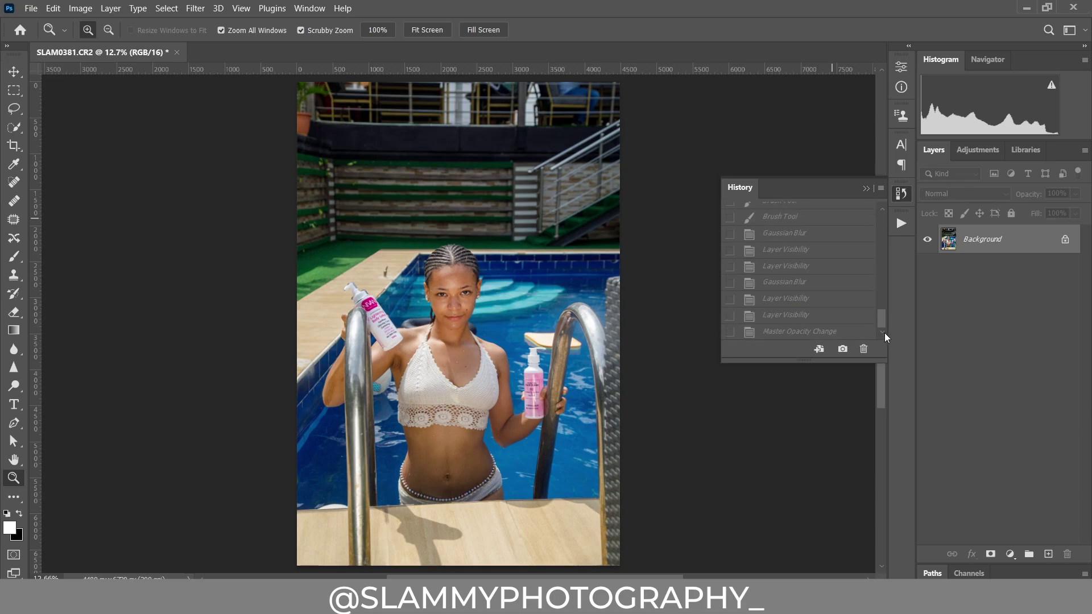
Compare the stomach area before and after retouching by returning to the last history state
left_click_drag(446, 483, 516, 507)
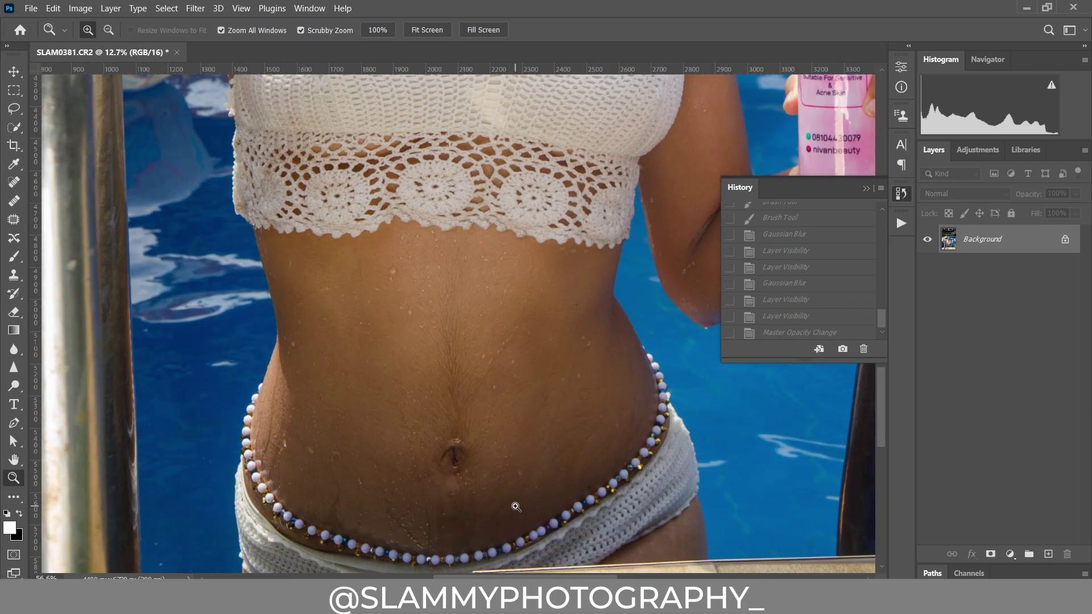
left_click(783, 333)
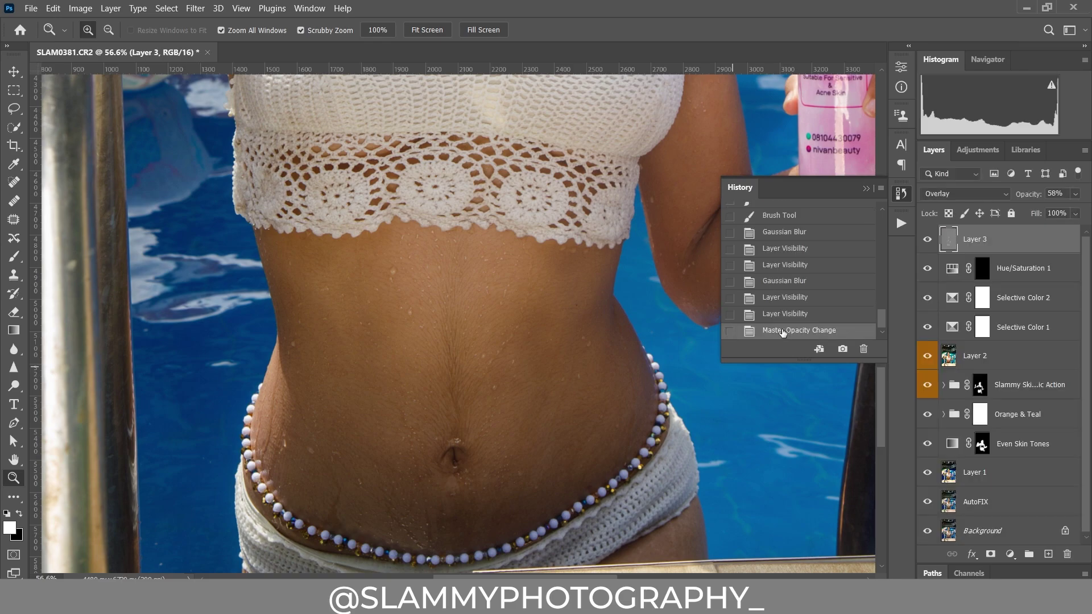
left_click(241, 8)
left_click(293, 132)
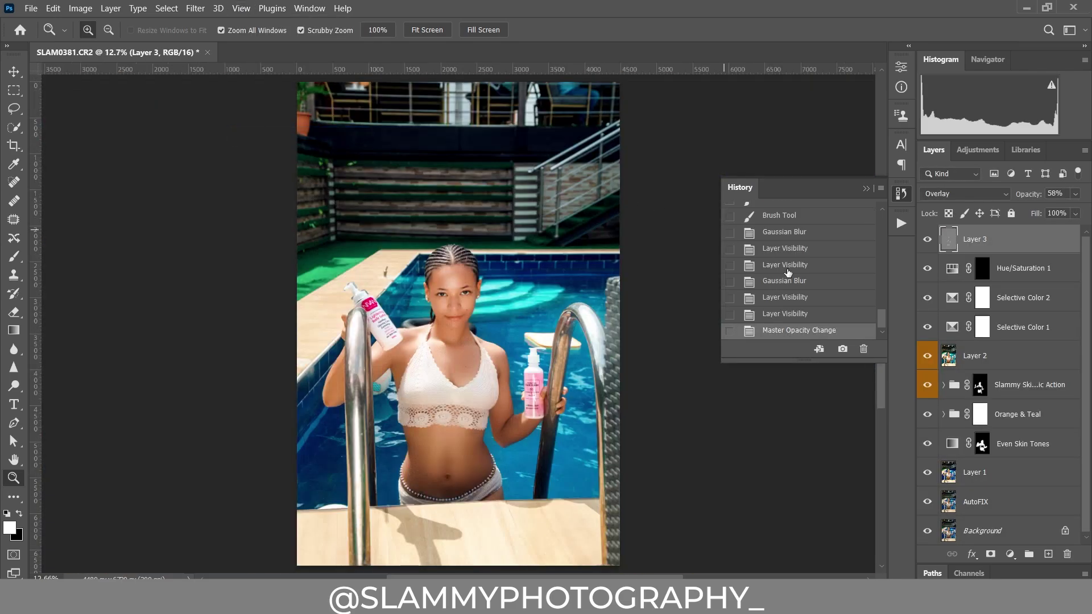
Revert the photo to its original opened state, the SLAM0381.CR2 snapshot
left_click_drag(882, 320, 882, 216)
left_click(837, 216)
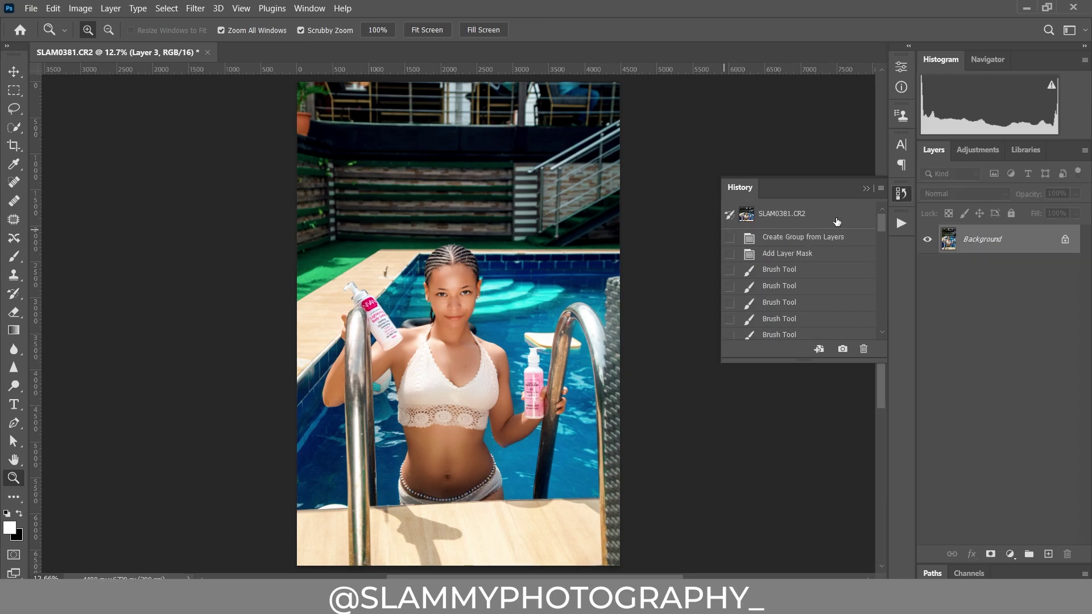
left_click_drag(408, 368, 476, 399)
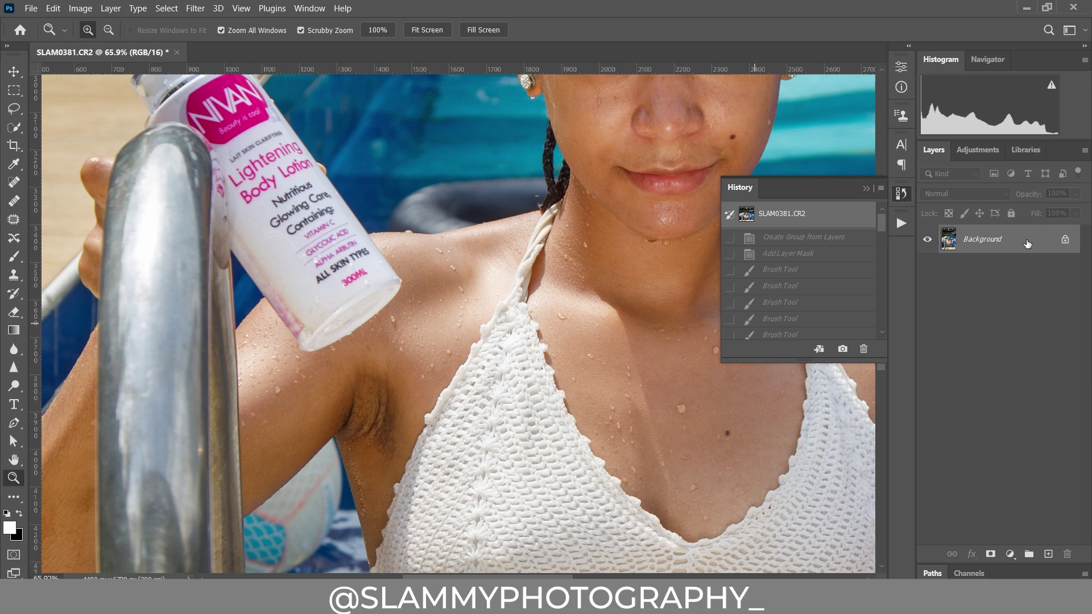
Duplicate the Background layer twice, naming the lower copy "l" and the upper copy "h"
left_click_drag(1028, 244, 1049, 554)
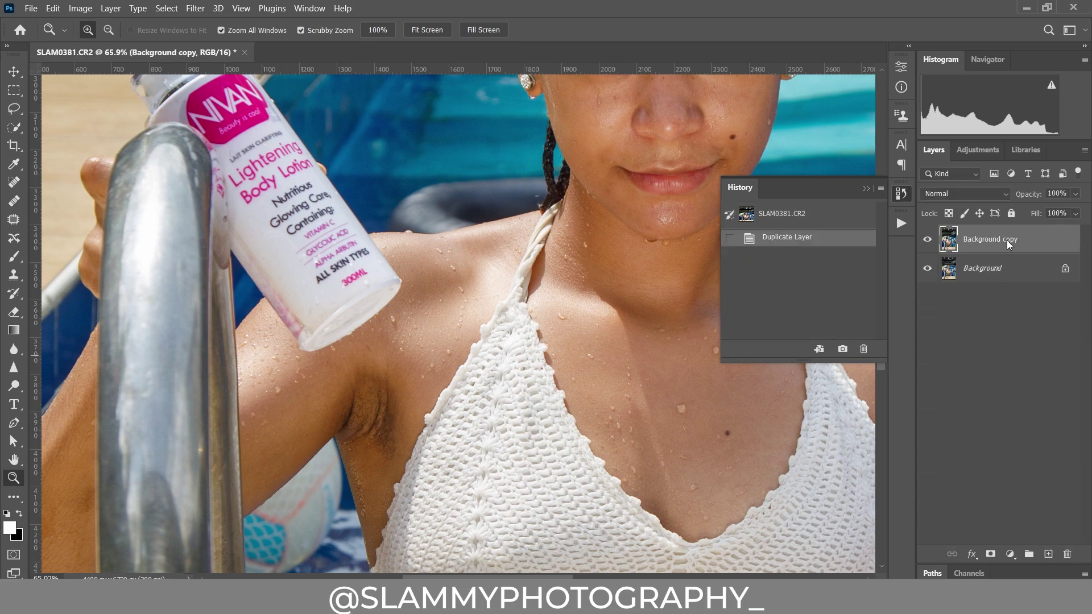
left_click_drag(1008, 244, 1048, 554)
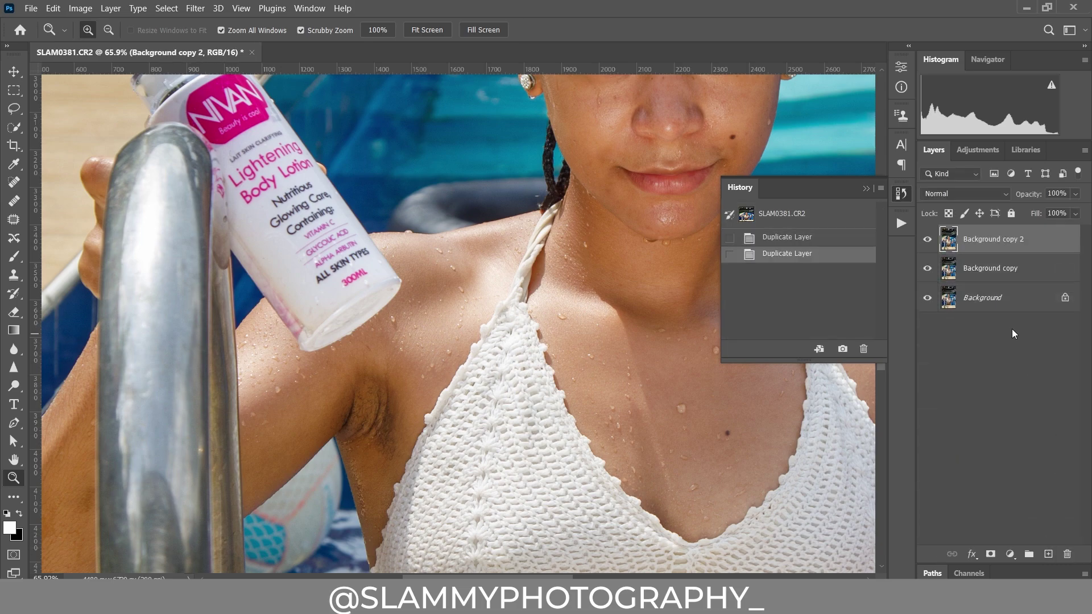
double_click(992, 268)
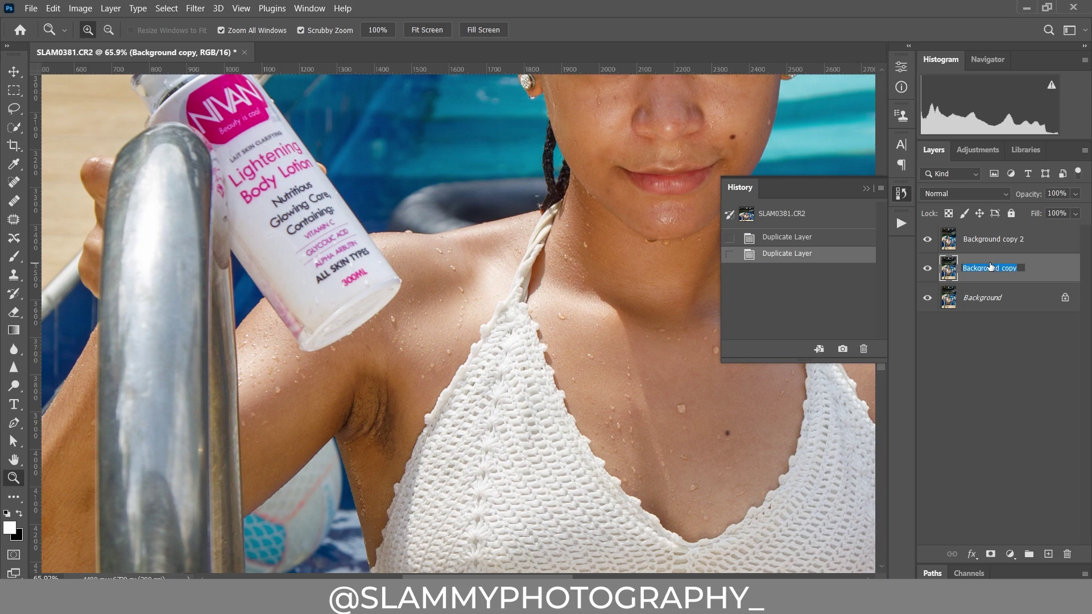
key("BackSpace")
type("l")
double_click(994, 240)
type("h")
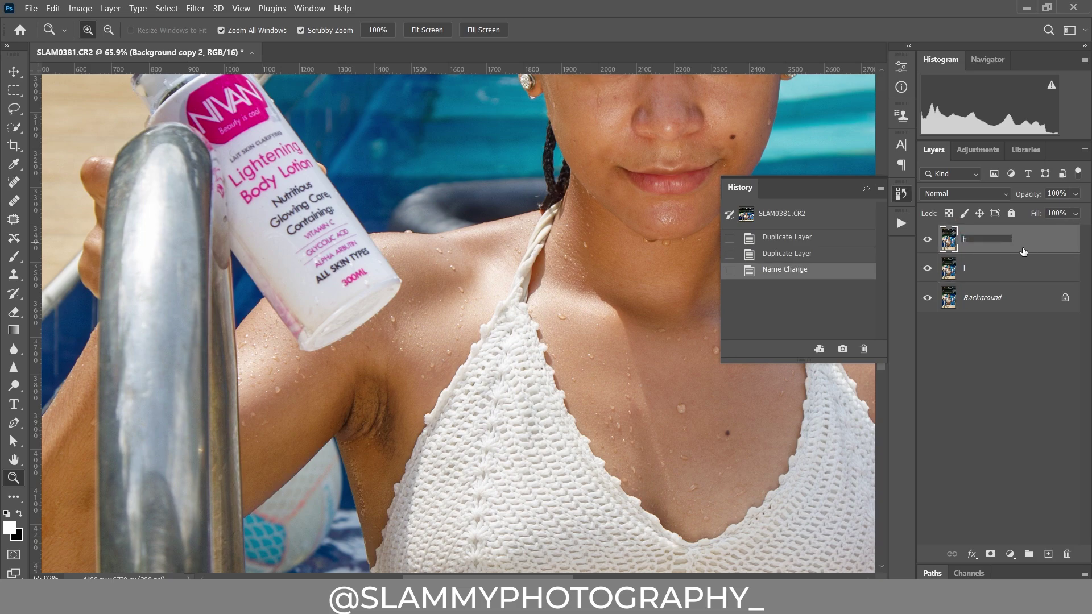
key("Return")
Apply the Median noise filter to layer "l" with a radius of 2 pixels
left_click(991, 273)
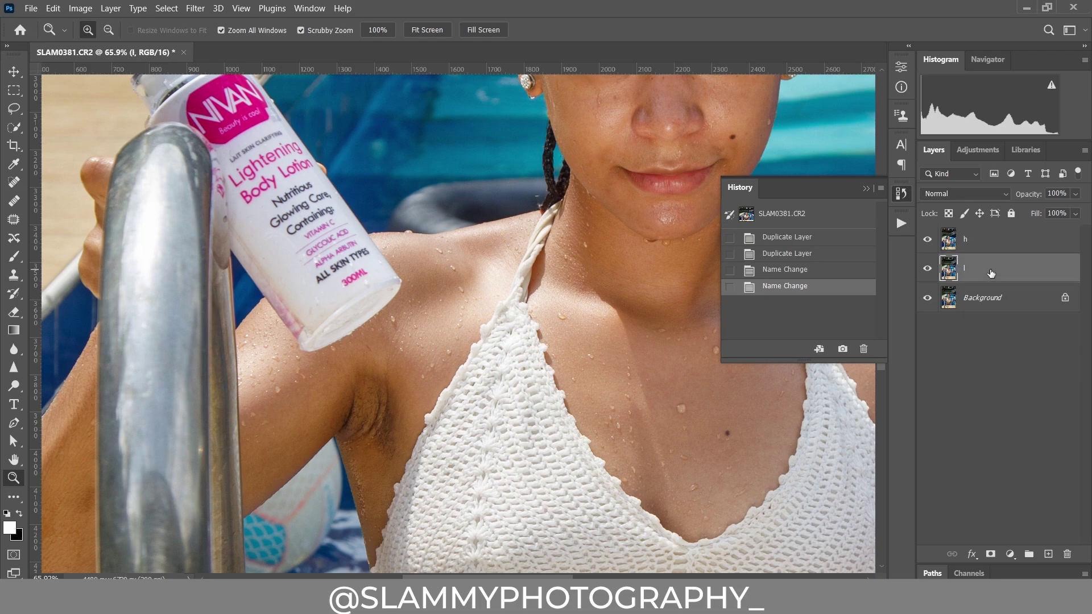
left_click(195, 8)
mouse_move(311, 219)
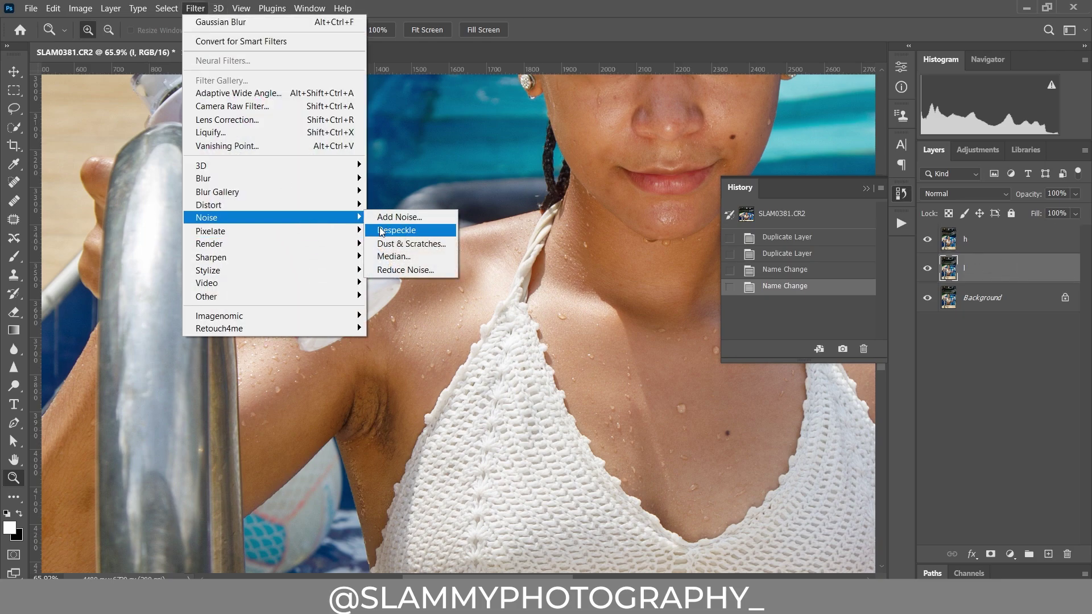
left_click(401, 256)
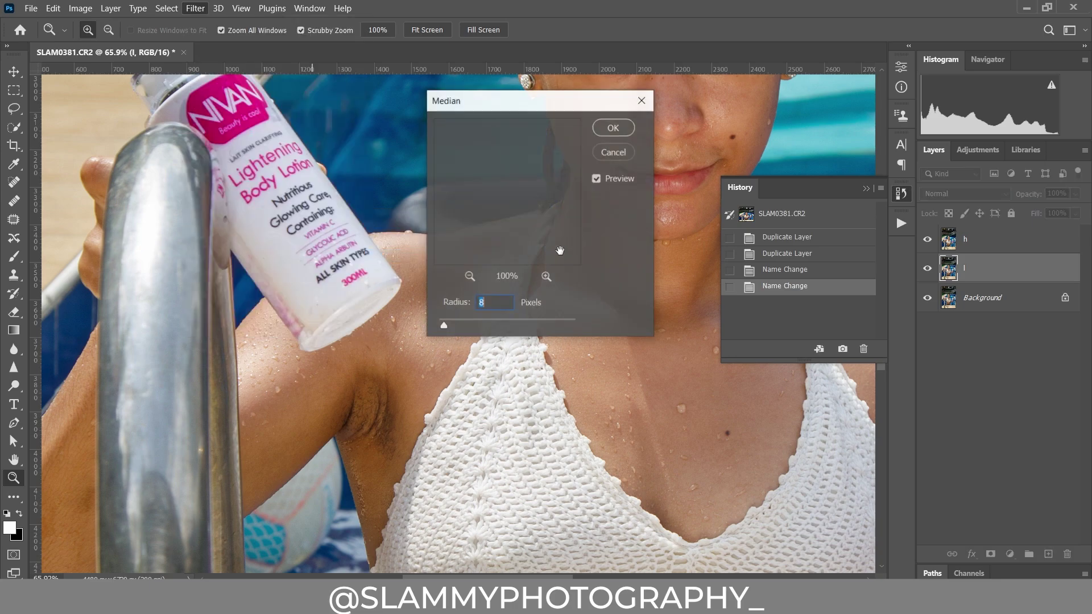
type("2")
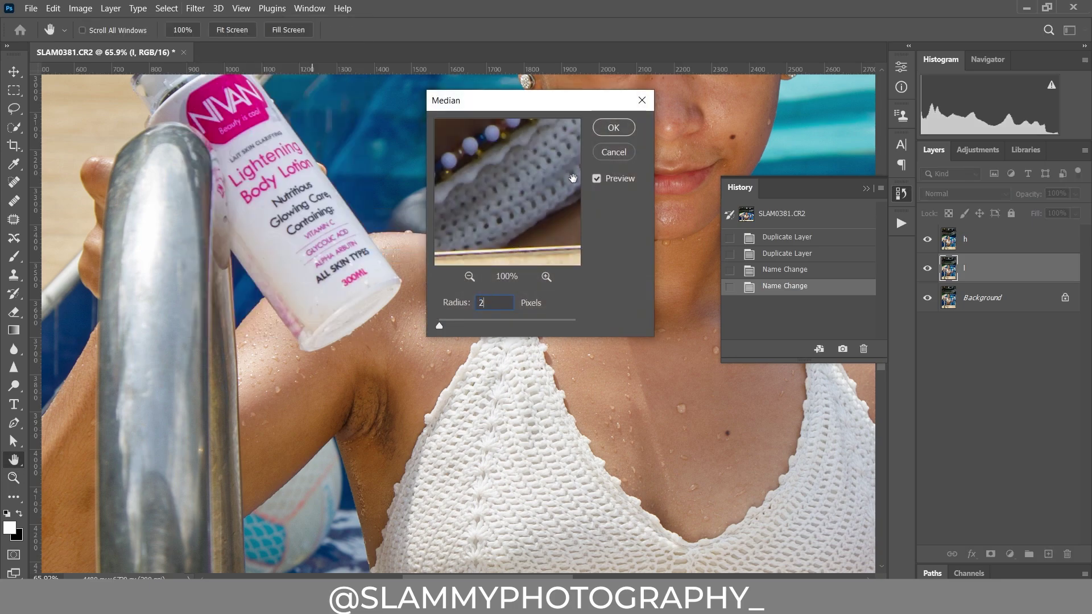
left_click(615, 129)
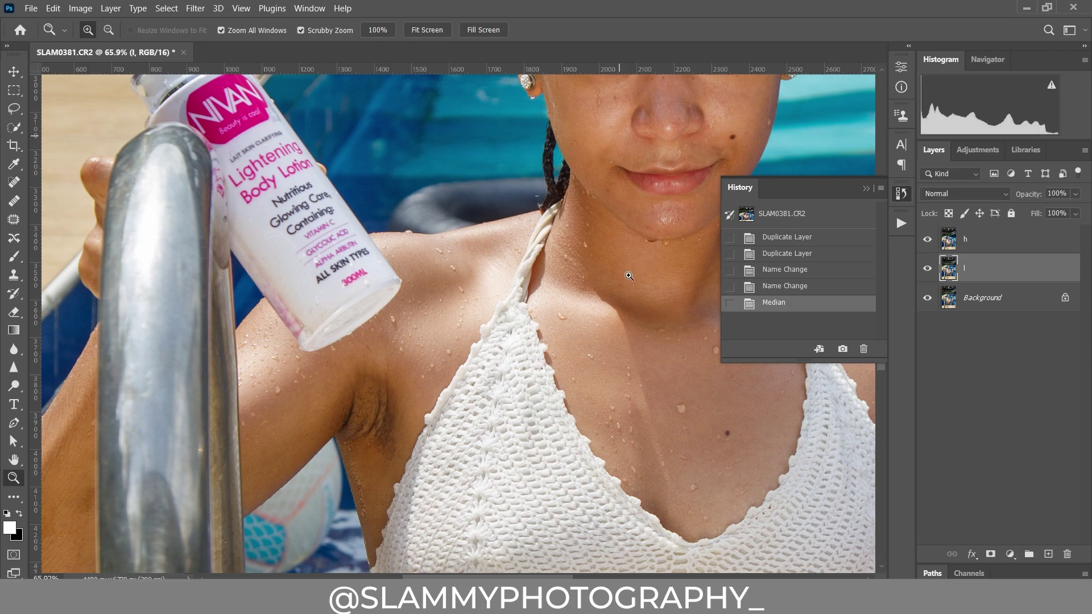
Use Apply Image on layer "h" with layer "l" as source, Subtract blending, scale 2 and offset 128, and set its blend mode to Linear Light
left_click(972, 250)
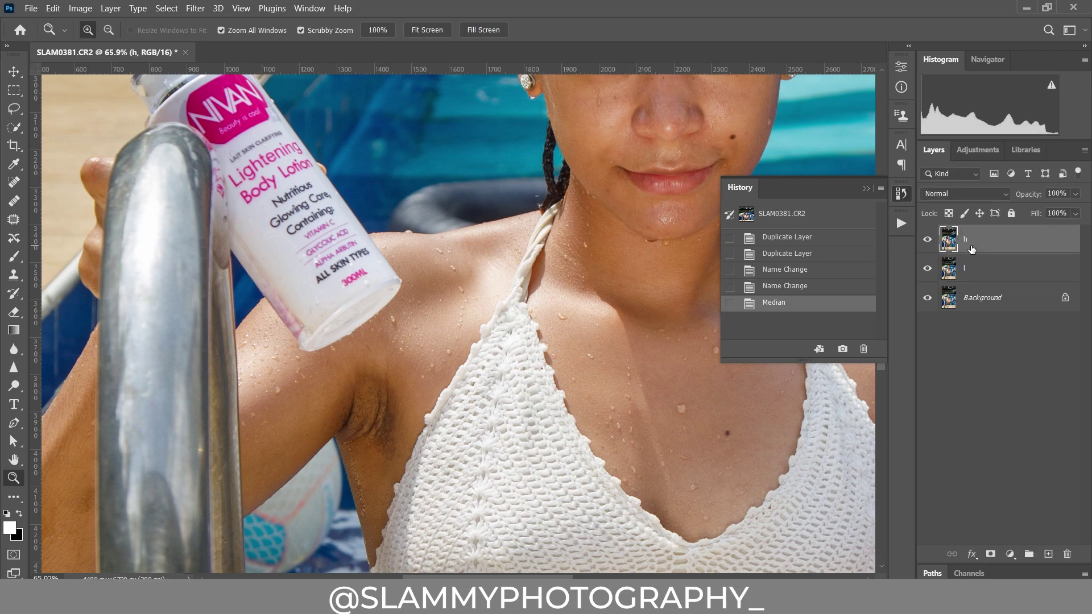
left_click(78, 11)
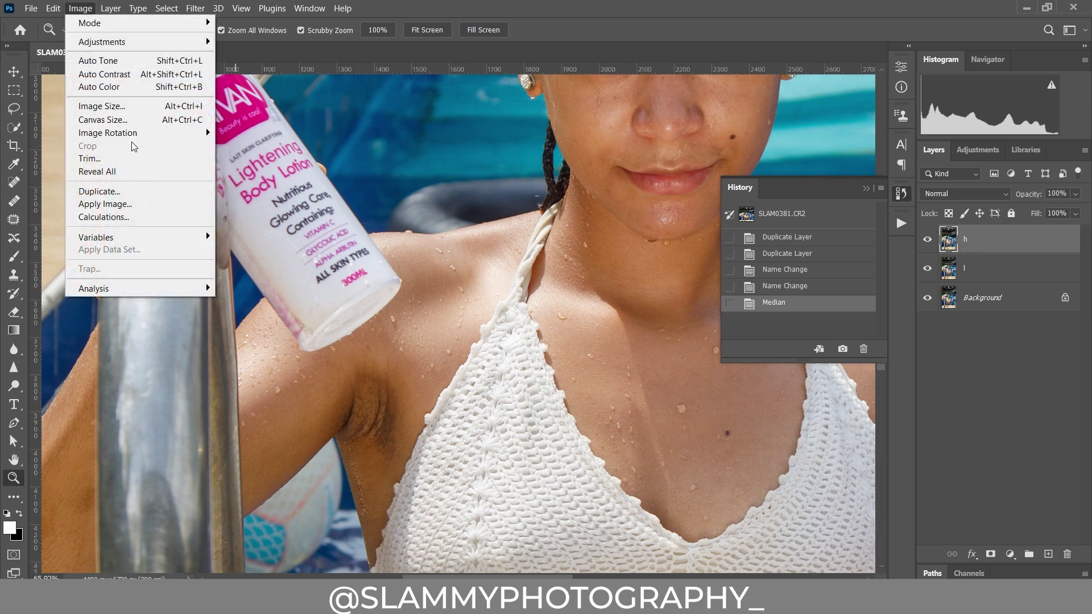
left_click(142, 203)
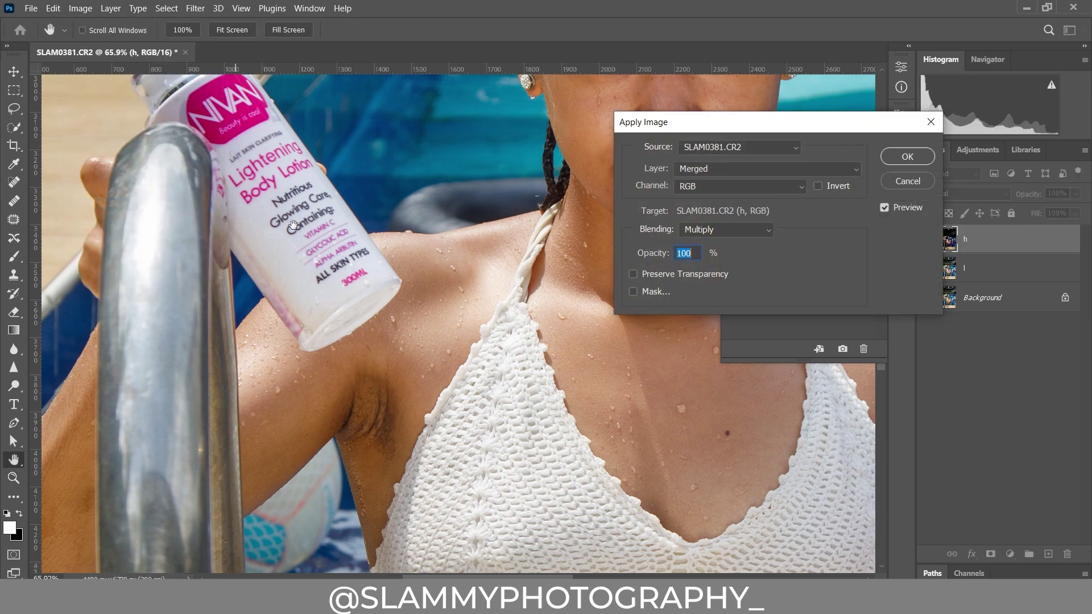
left_click(722, 231)
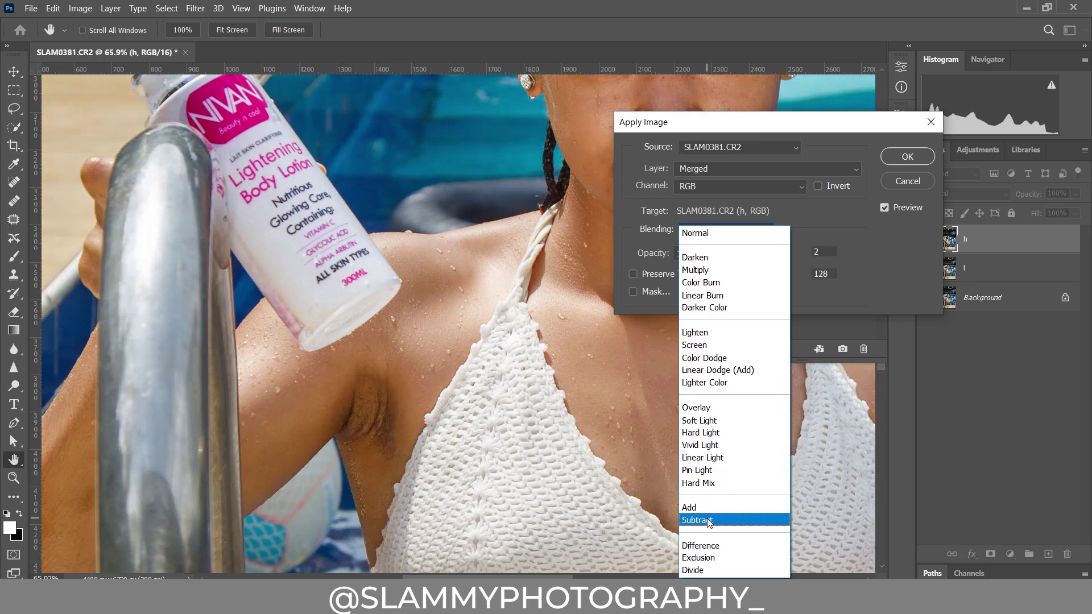
left_click(707, 519)
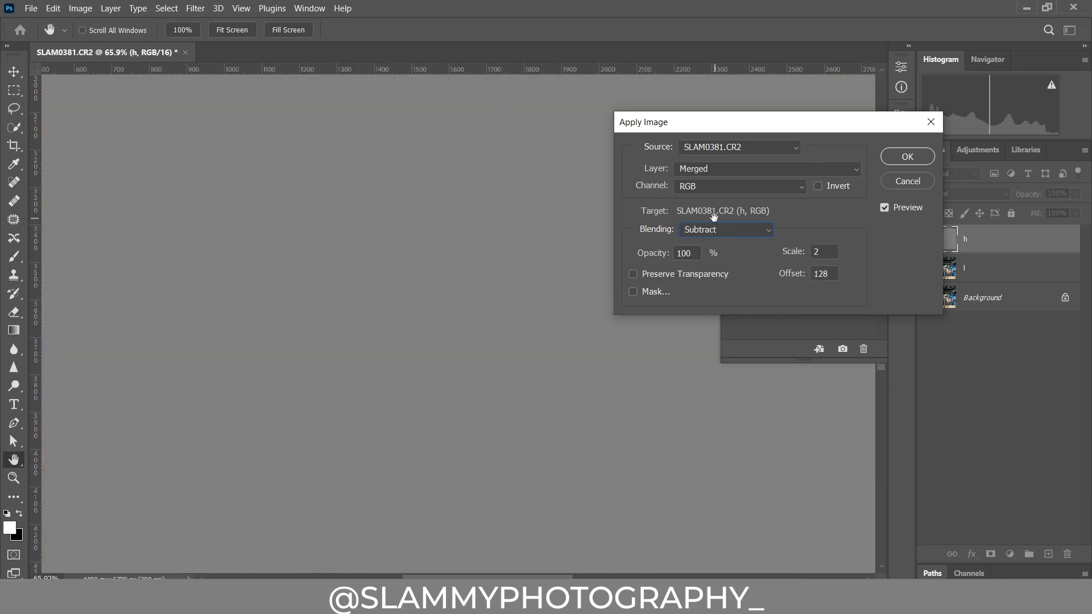
left_click(695, 170)
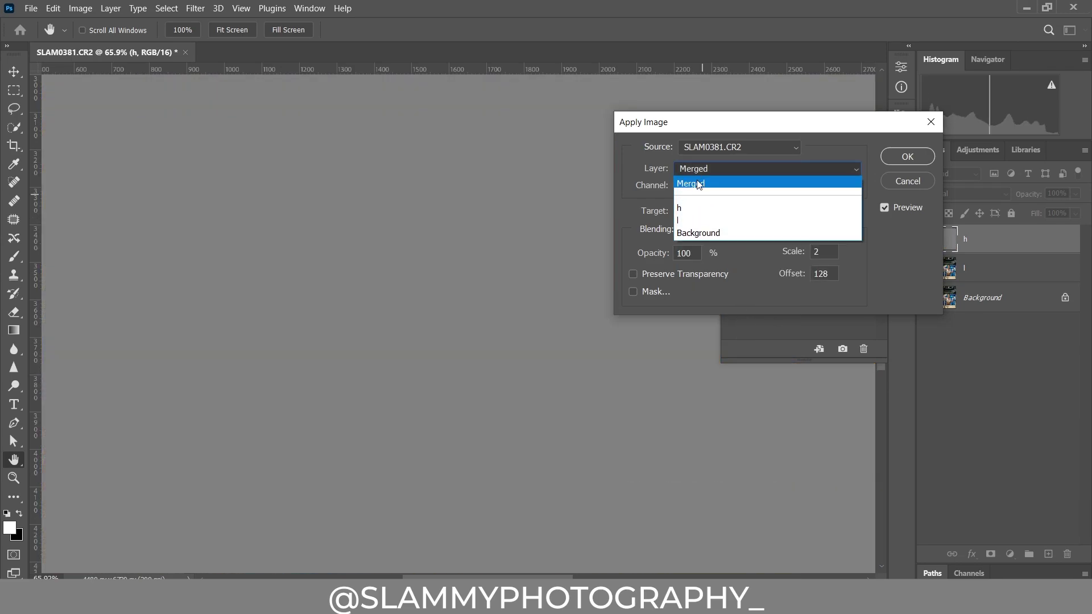
left_click(702, 221)
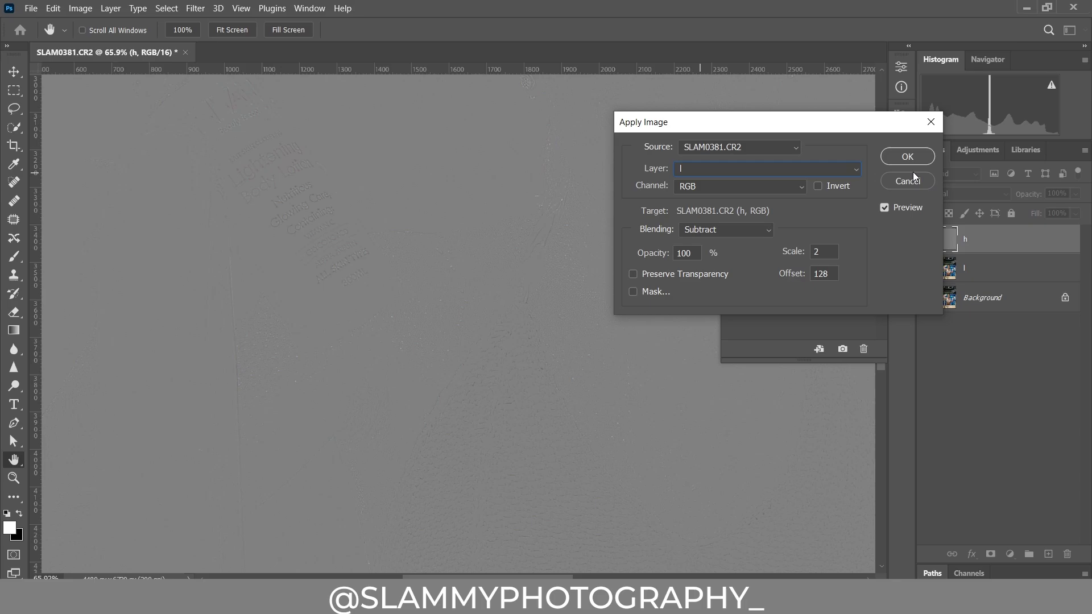
left_click(908, 157)
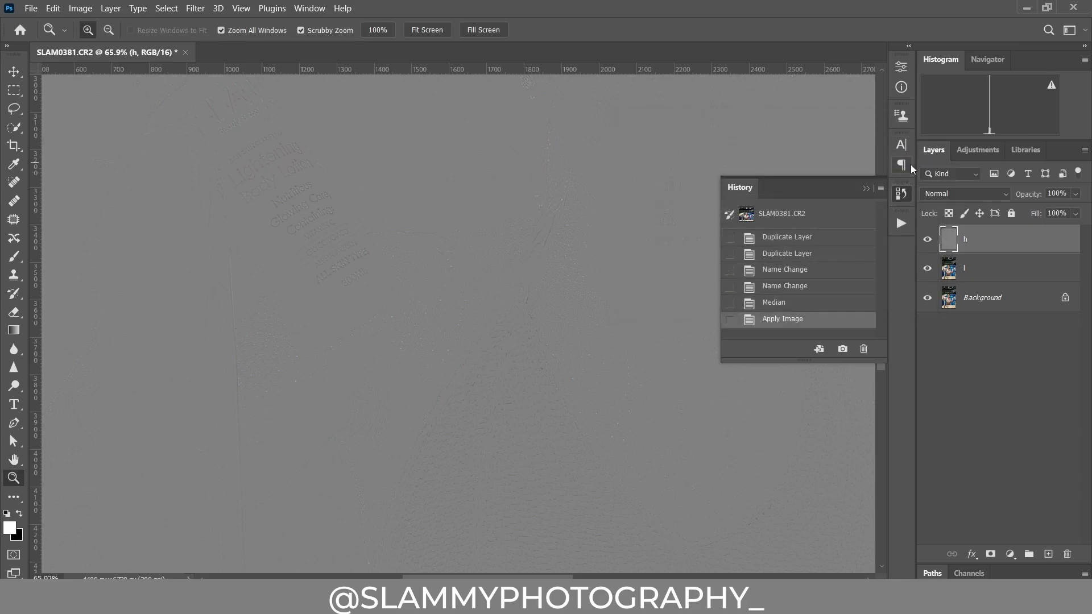
left_click(940, 193)
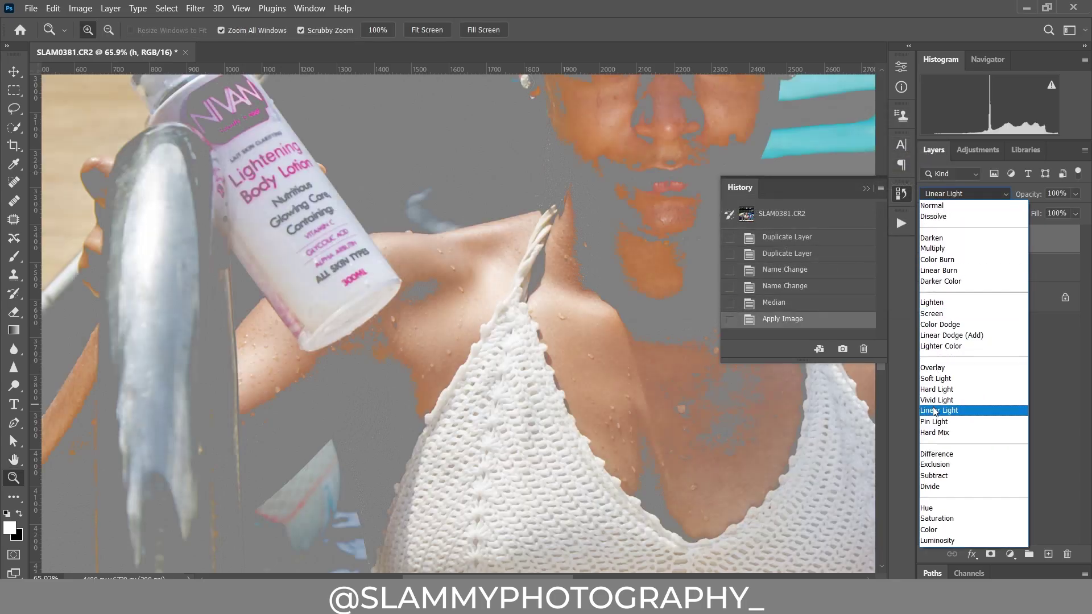
left_click(936, 411)
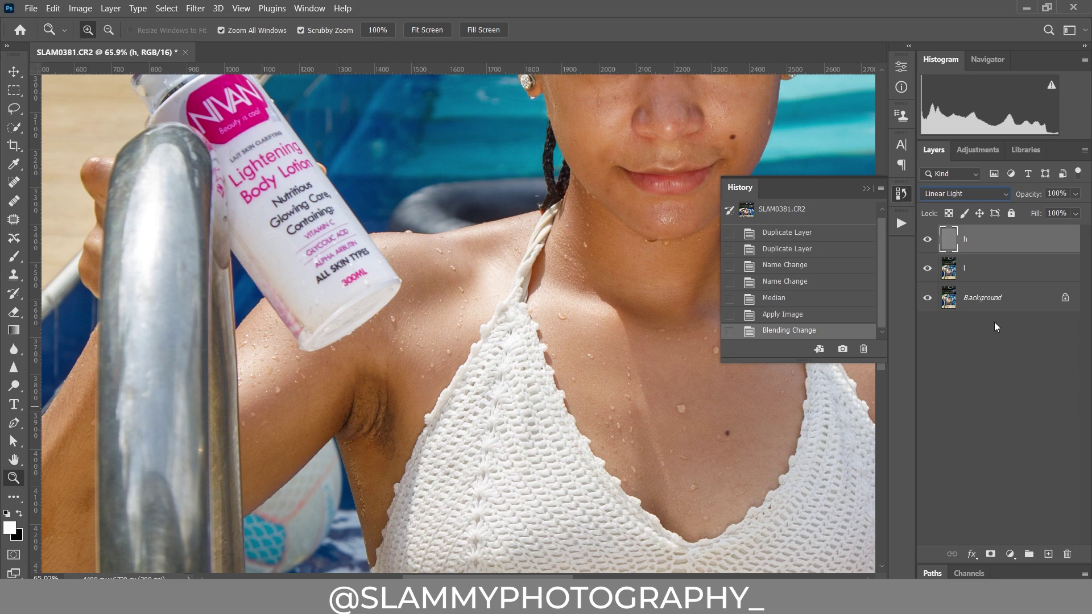
Group the "h" and "l" layers and name the group "fs"
left_click(1016, 264, "shift")
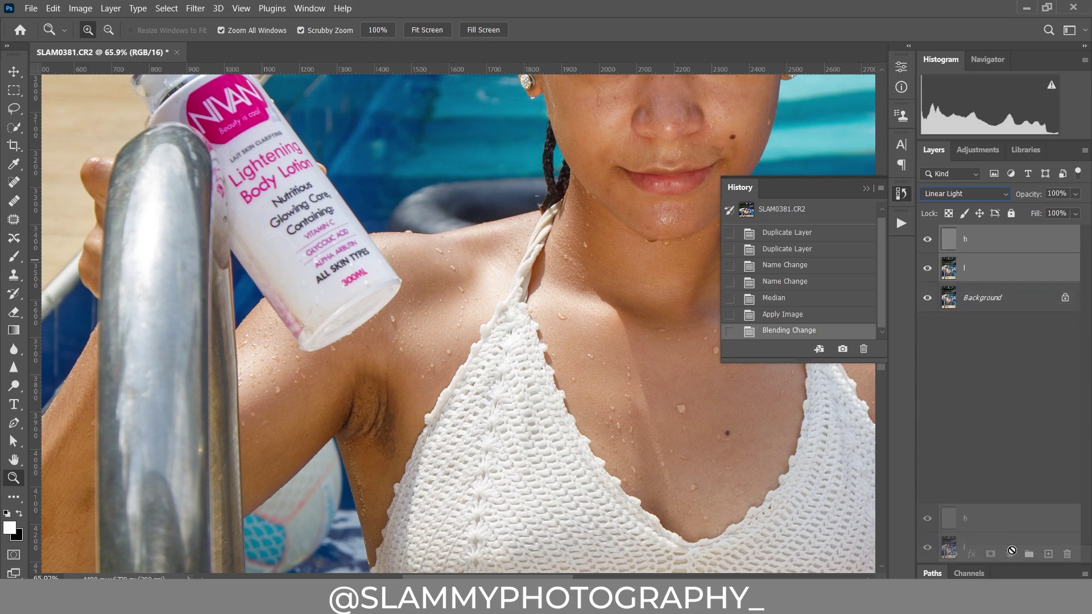
left_click(1029, 554)
double_click(975, 234)
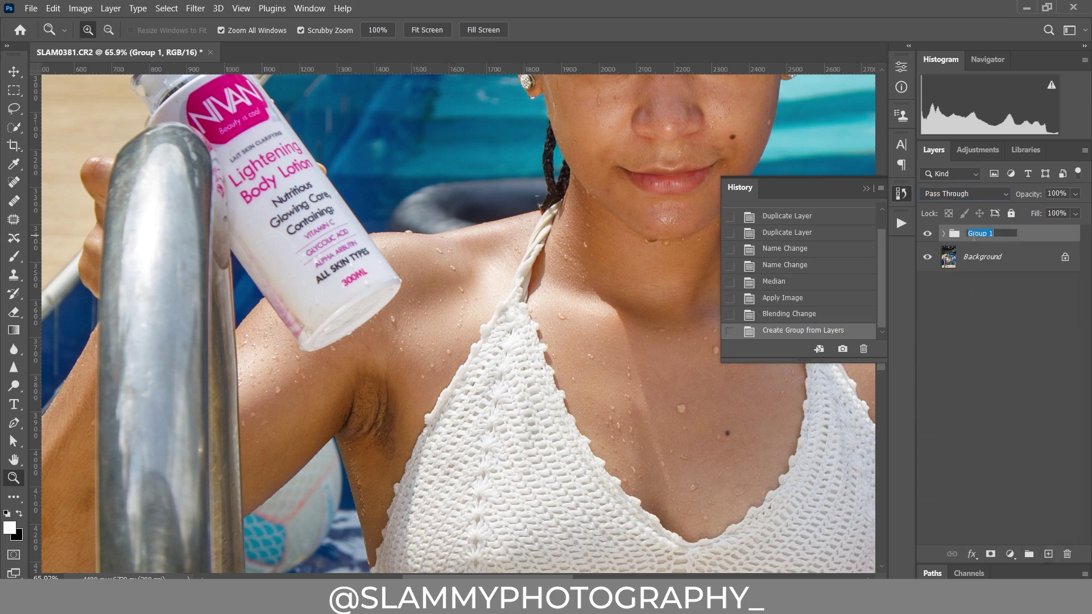
type("fs")
key("Return")
Add an empty layer directly above "l" inside the "fs" group and name it "color correct"
left_click(944, 234)
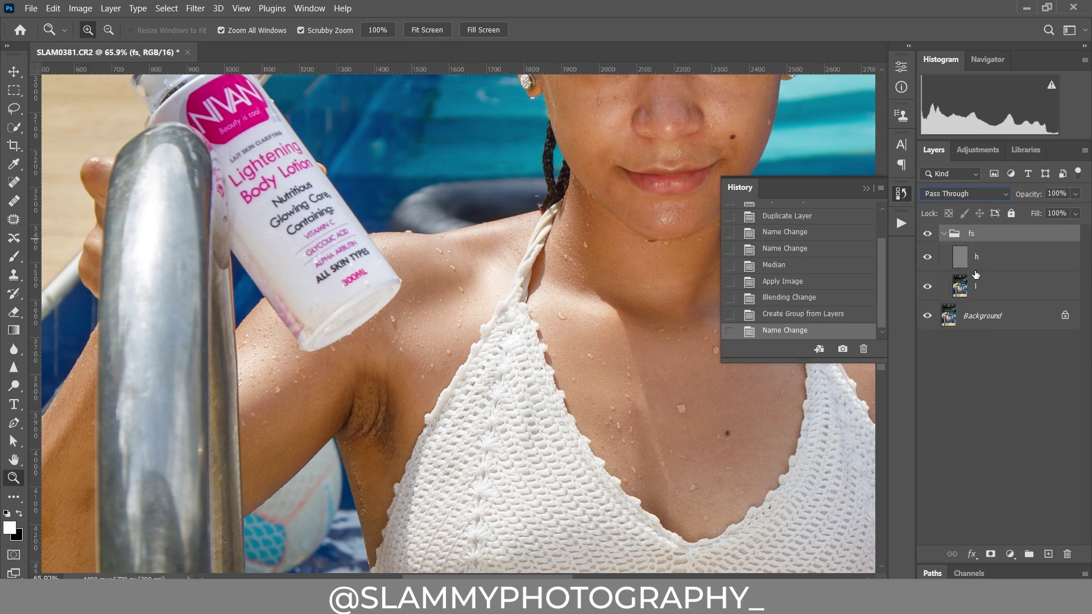
left_click(990, 288)
left_click(1048, 555)
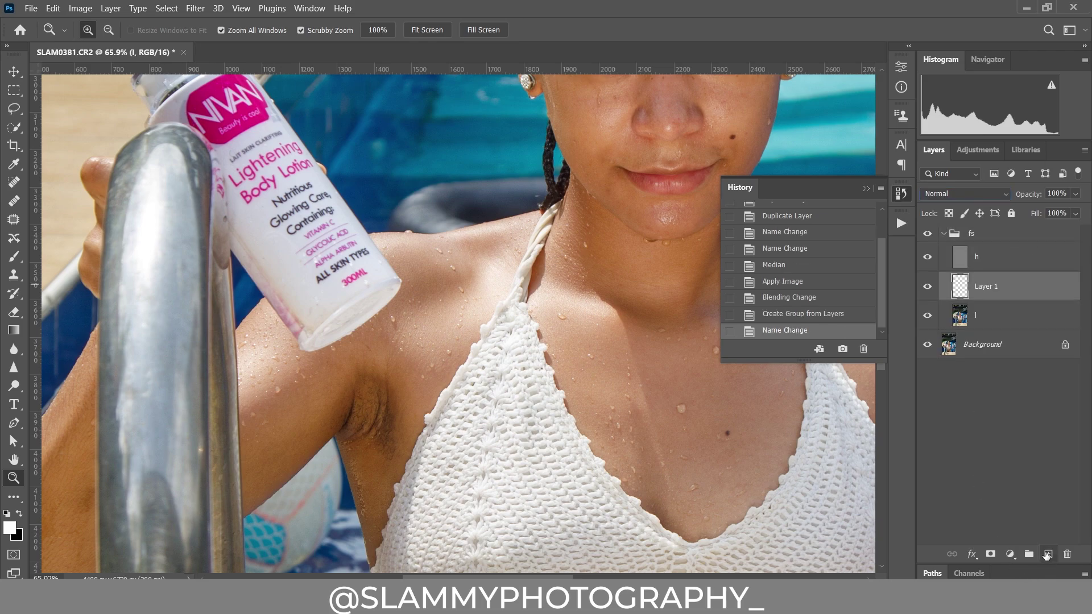
double_click(993, 289)
type("color correct")
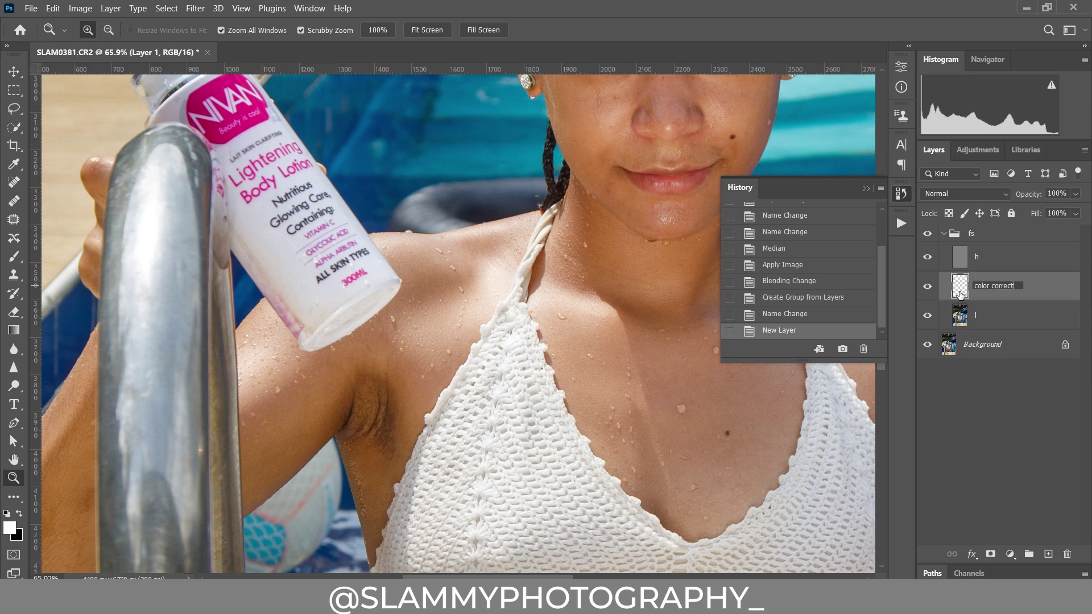
key("Return")
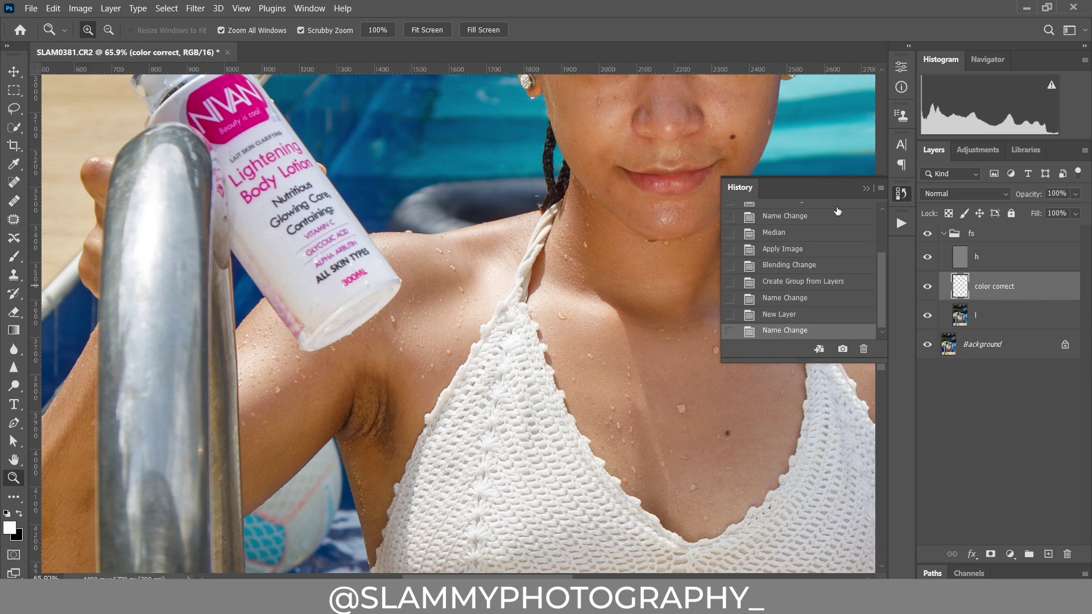
Collapse the History display and bring the dark underarm skin into view
left_click(866, 189)
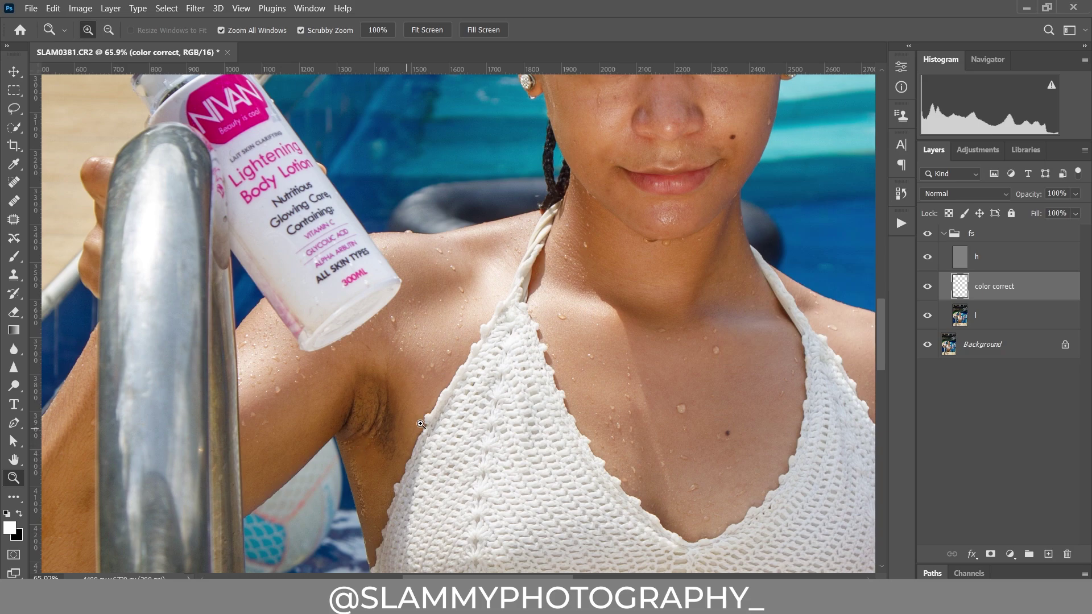
scroll(640, 243, "down", 3)
scroll(629, 359, "up", 5)
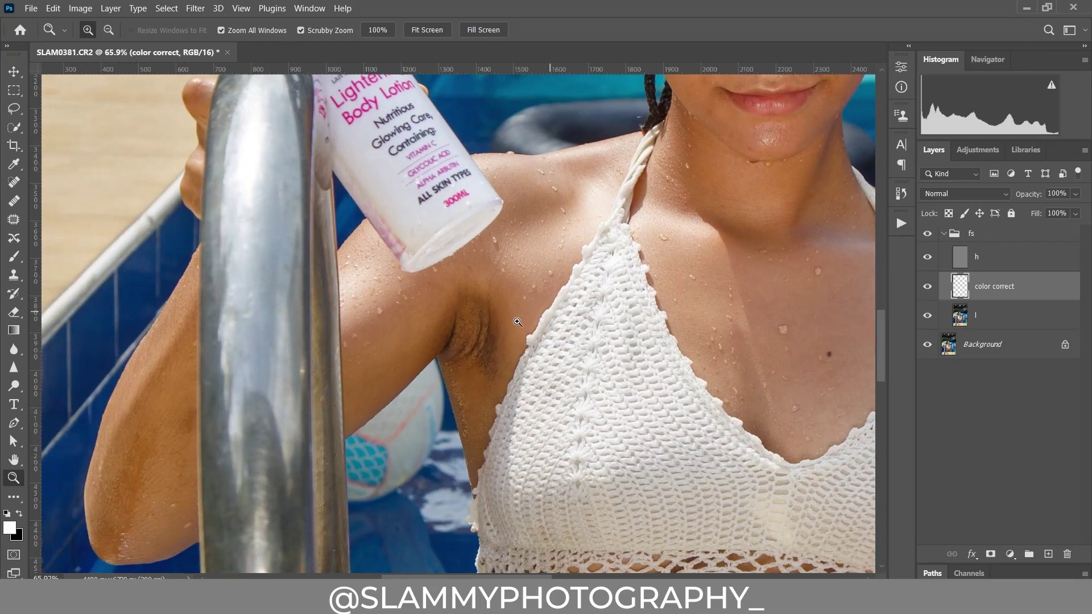
Prepare a size 90 Brush at 5% flow for painting on the "color correct" layer around the dark underarm
scroll(483, 341, "up", 1)
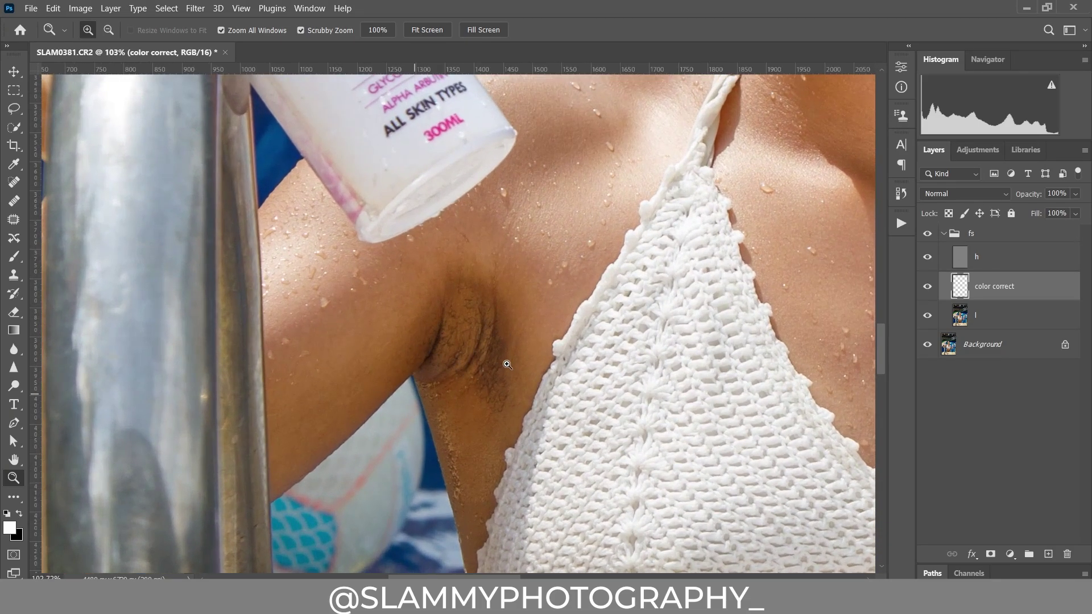
scroll(493, 329, "down", 1)
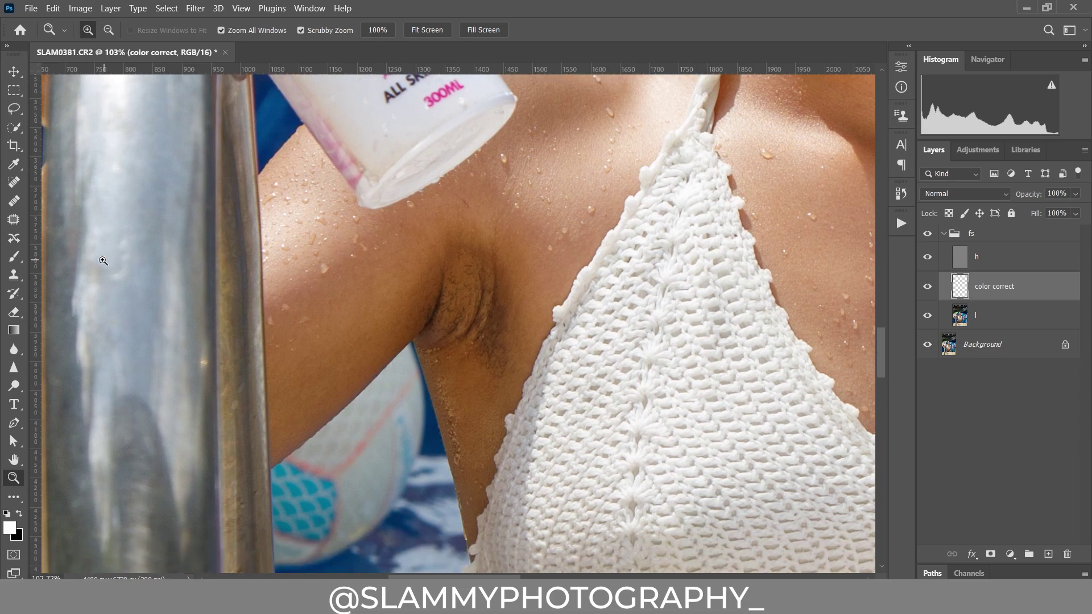
left_click(13, 256)
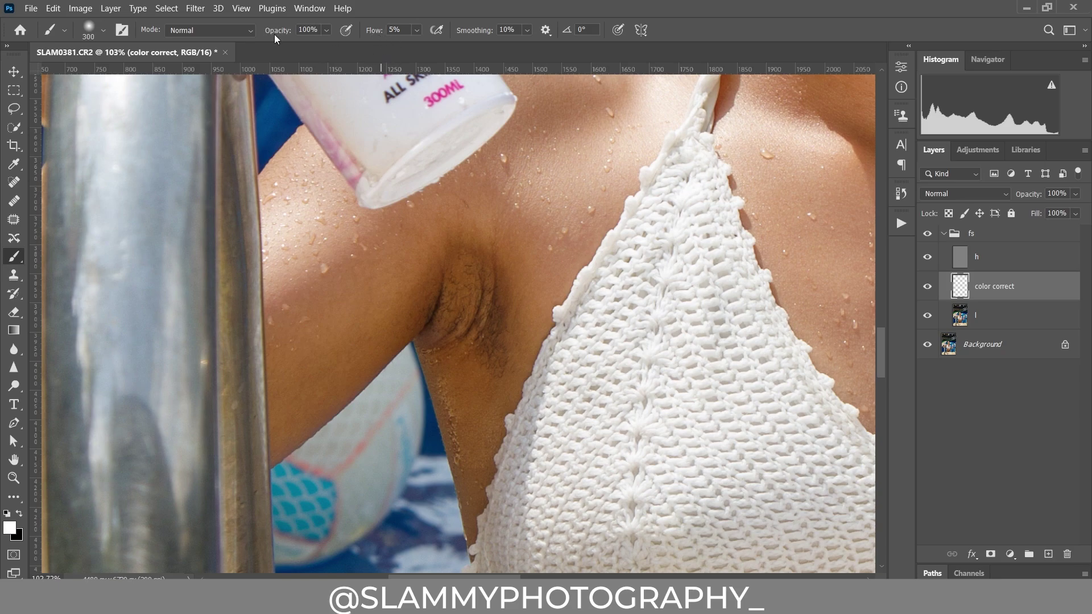
key("p")
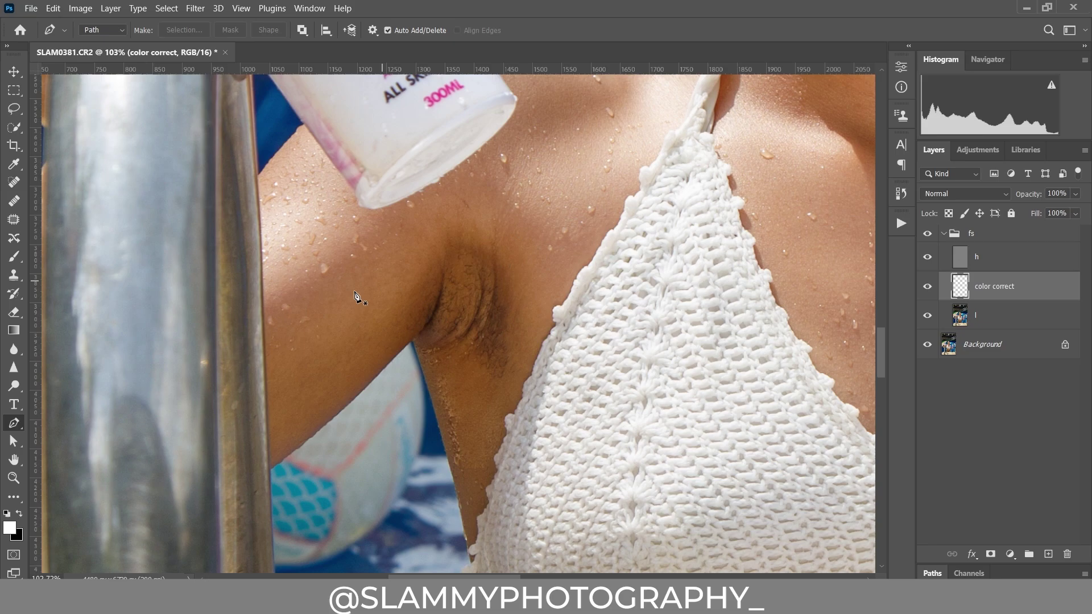
key("b")
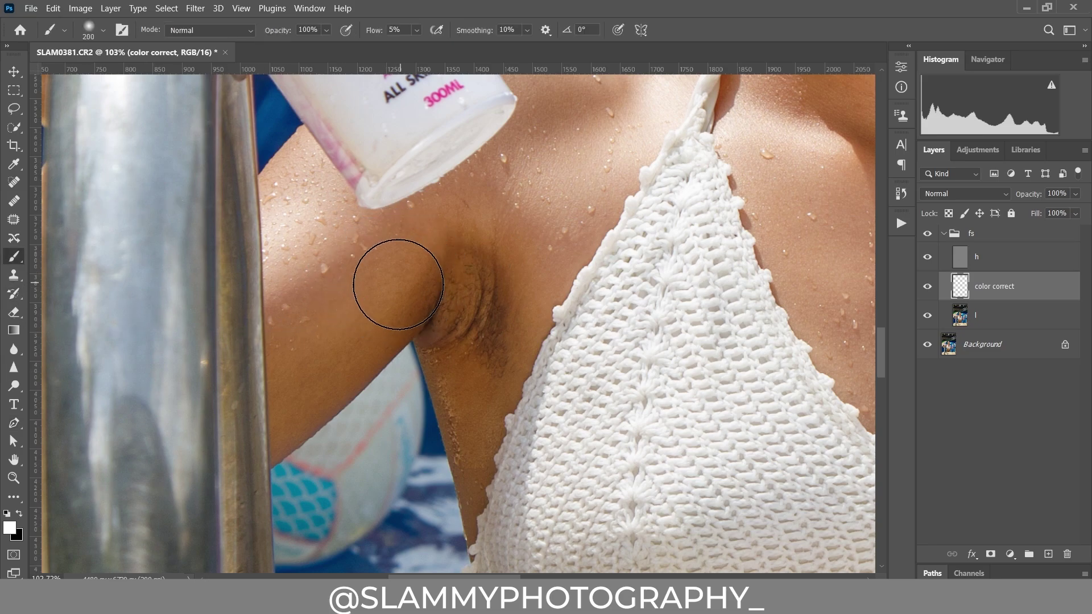
key("bracketleft")
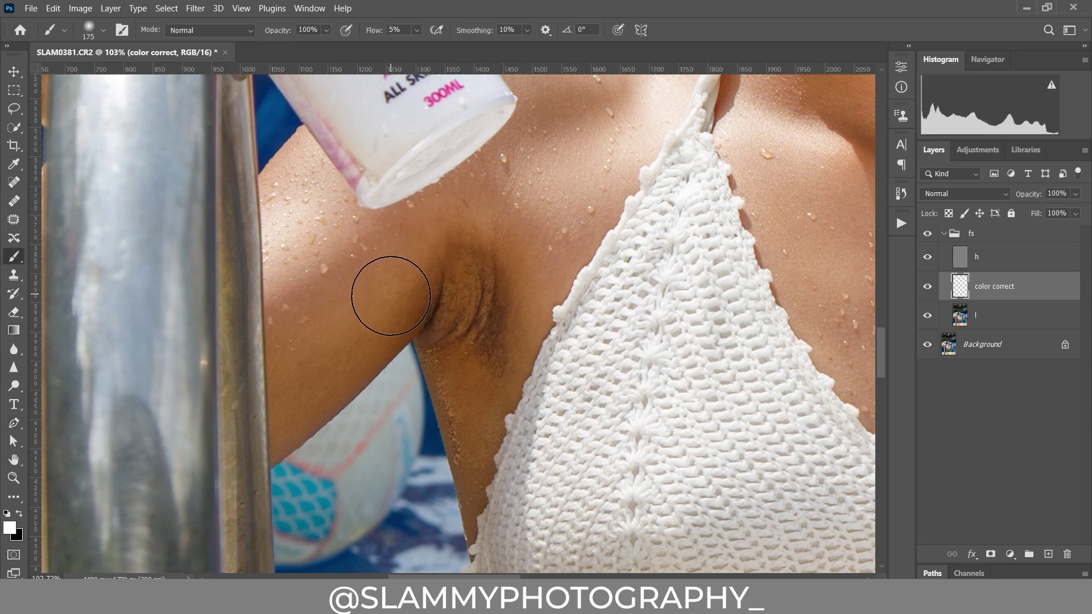
key("bracketleft")
key("bracketleft")
key("bracketleft")
key("bracketleft")
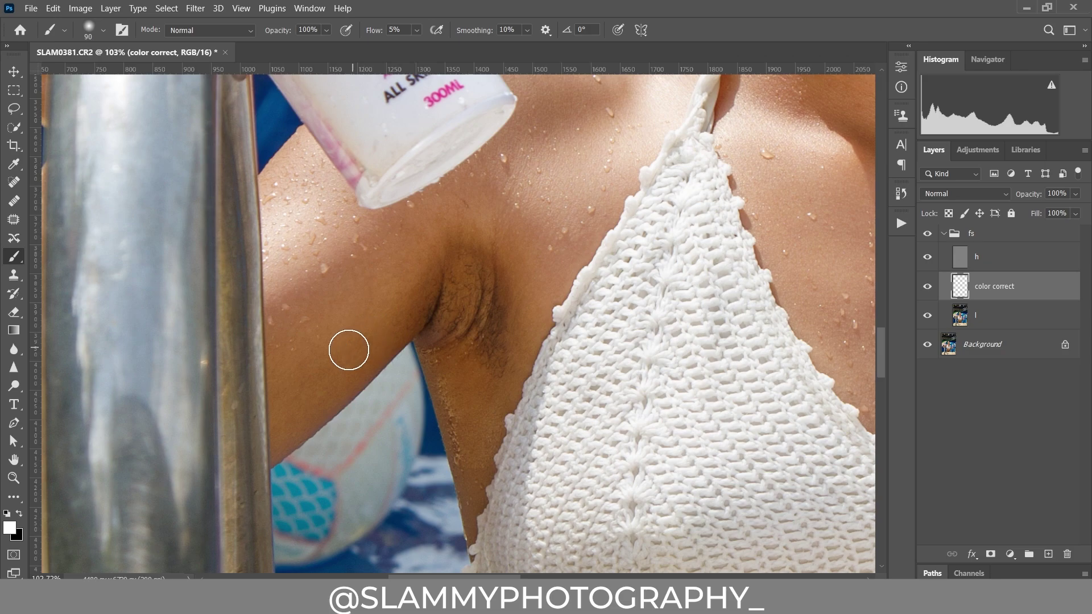
Sample skin tones from the upper arm and the side of the torso and paint them over the dark underarm
key("alt")
left_click(345, 364, "alt")
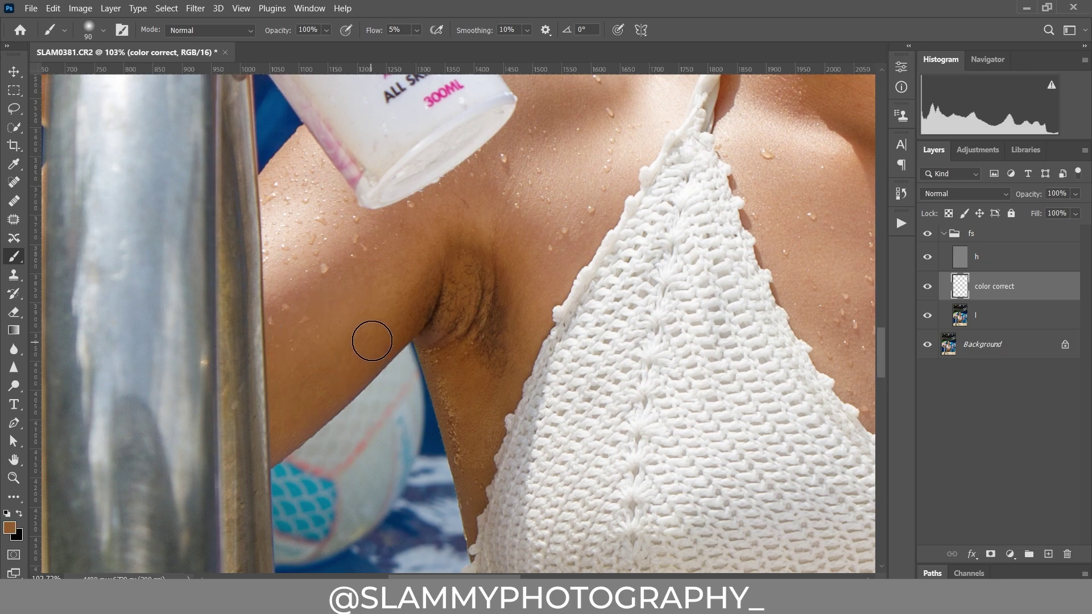
mouse_move(396, 310)
left_mouse_down()
mouse_move(474, 260)
mouse_move(439, 218)
mouse_move(552, 245)
mouse_move(539, 260)
mouse_move(425, 256)
mouse_move(481, 237)
mouse_move(391, 293)
mouse_move(521, 244)
mouse_move(506, 242)
mouse_move(519, 326)
mouse_move(505, 269)
mouse_move(509, 330)
mouse_move(496, 302)
left_mouse_up()
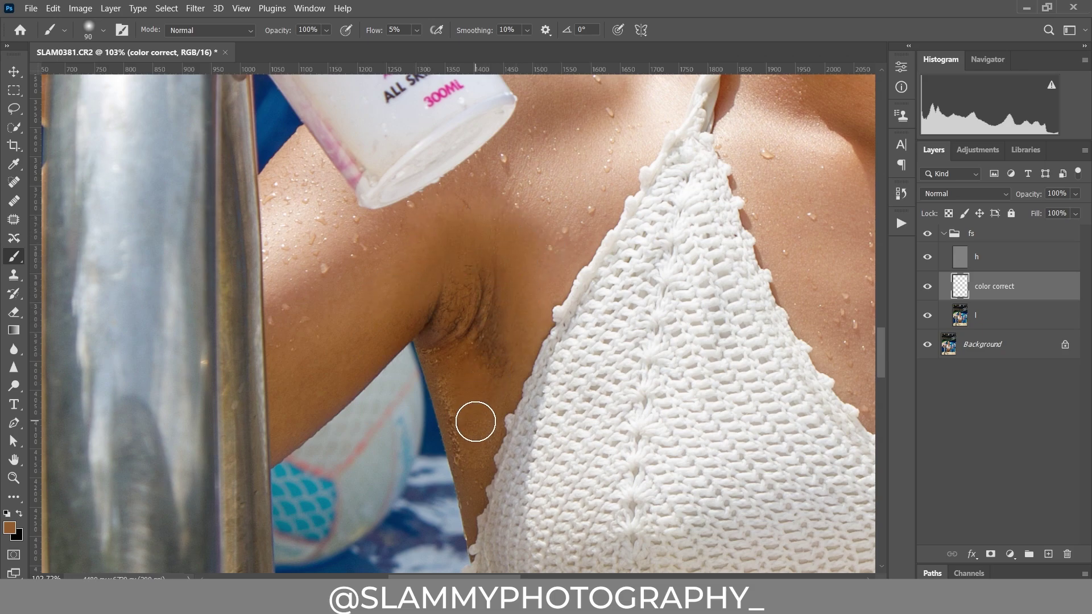
left_click(478, 422, "alt")
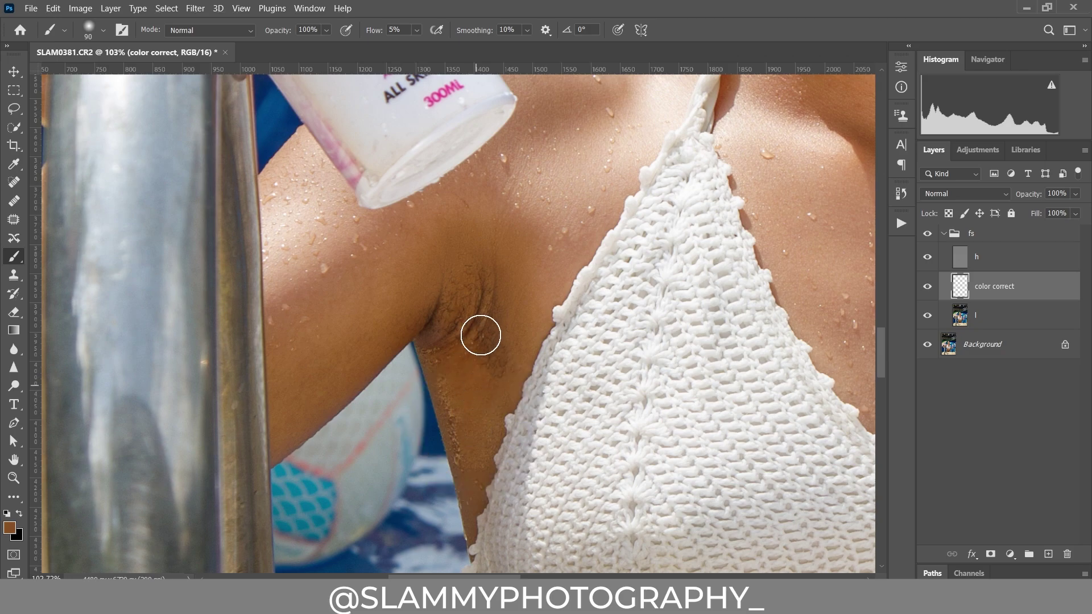
mouse_move(480, 333)
left_mouse_down()
mouse_move(484, 371)
mouse_move(455, 345)
mouse_move(456, 318)
mouse_move(502, 332)
mouse_move(504, 370)
mouse_move(481, 376)
mouse_move(437, 347)
mouse_move(454, 312)
left_mouse_up()
Paint the upper and inner edges of the underarm fold with tones sampled just above it and from the arm
left_click(472, 227, "alt")
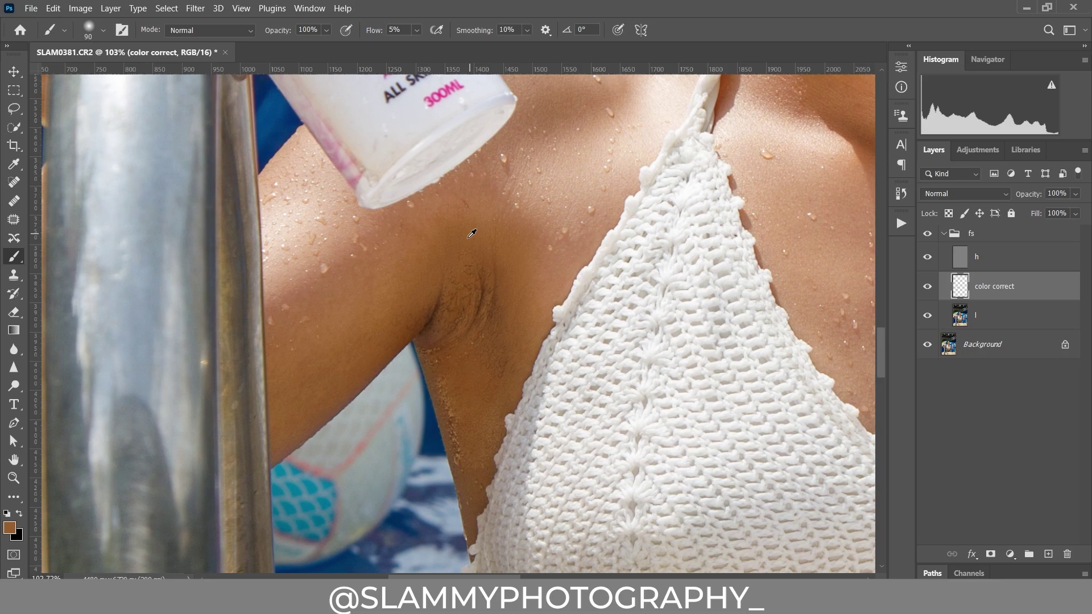
mouse_move(467, 248)
left_mouse_down()
mouse_move(463, 295)
mouse_move(461, 276)
mouse_move(487, 324)
mouse_move(466, 293)
mouse_move(393, 331)
mouse_move(415, 305)
left_mouse_up()
left_click(357, 343, "alt")
mouse_move(431, 256)
left_mouse_down()
mouse_move(490, 247)
mouse_move(434, 246)
left_mouse_up()
left_click(366, 332, "alt")
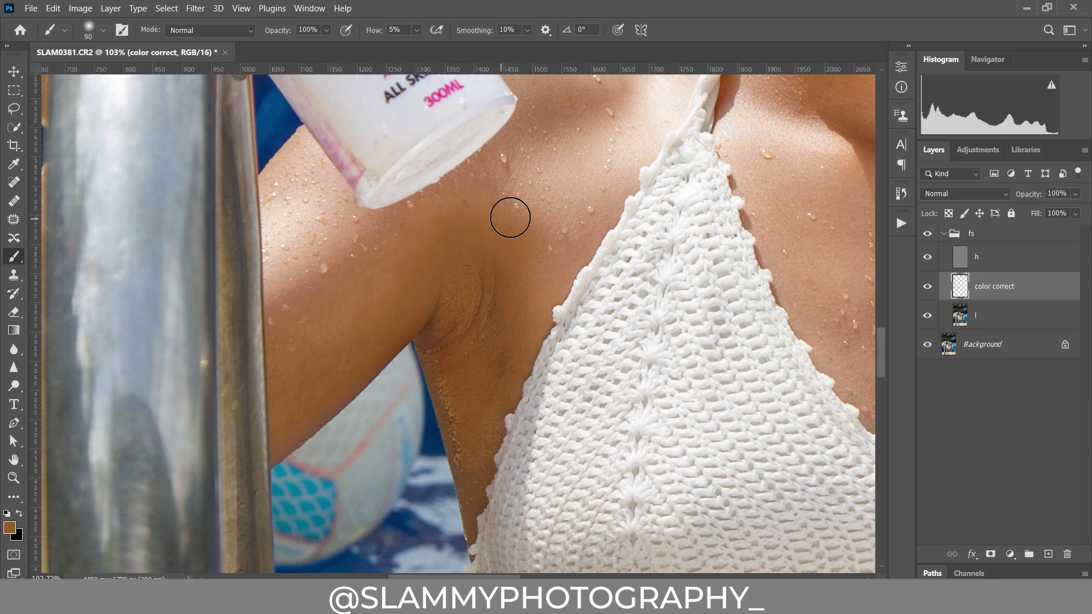
Blend the skin between the underarm and the chest using tones sampled from the chest and upper arm
left_click(557, 169, "alt")
mouse_move(491, 216)
left_mouse_down()
mouse_move(498, 227)
mouse_move(431, 224)
mouse_move(483, 219)
left_mouse_up()
left_click(367, 256, "alt")
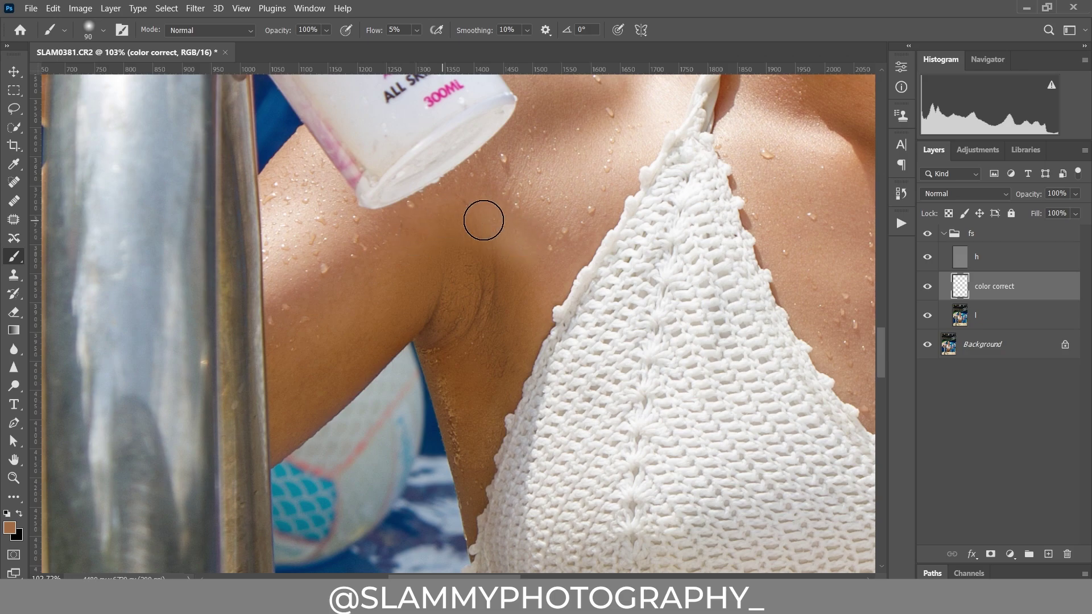
left_click(318, 306, "alt")
mouse_move(475, 278)
left_mouse_down()
mouse_move(521, 275)
mouse_move(512, 285)
mouse_move(494, 233)
mouse_move(520, 292)
mouse_move(500, 226)
mouse_move(509, 239)
mouse_move(497, 295)
left_mouse_up()
Paint tones sampled from the arm and torso side over the remaining underarm shadows, and enlarge the brush to 150
left_click(367, 300, "alt")
mouse_move(476, 244)
left_mouse_down()
mouse_move(552, 241)
mouse_move(527, 209)
mouse_move(489, 206)
mouse_move(483, 187)
mouse_move(545, 219)
left_mouse_up()
left_click(480, 414, "alt")
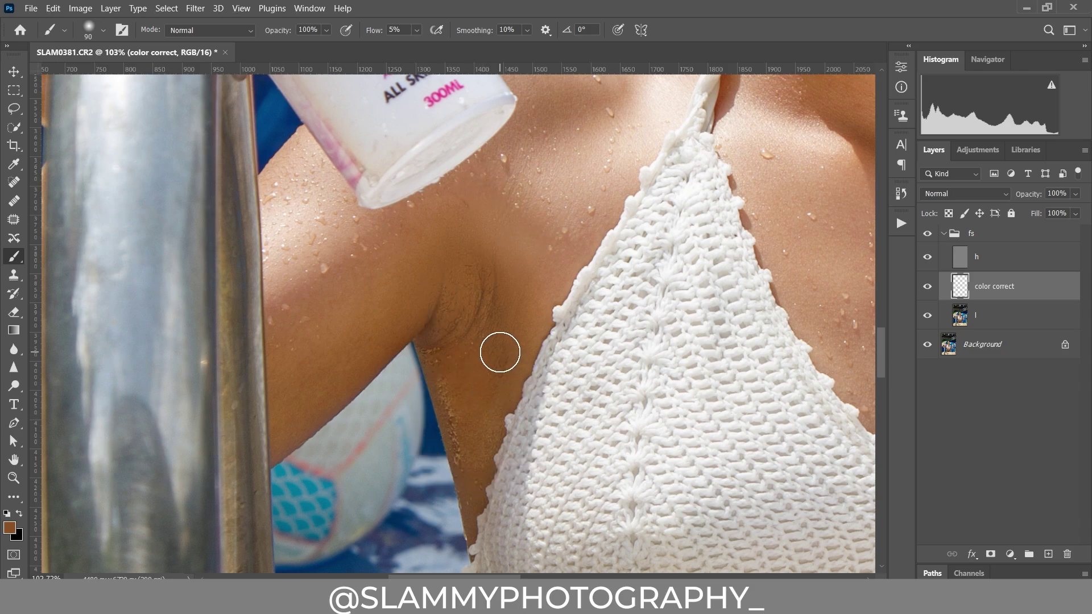
mouse_move(500, 354)
left_mouse_down()
mouse_move(483, 397)
mouse_move(487, 358)
mouse_move(459, 366)
mouse_move(441, 323)
mouse_move(402, 325)
mouse_move(347, 363)
mouse_move(388, 309)
mouse_move(456, 283)
mouse_move(395, 287)
mouse_move(388, 297)
mouse_move(503, 281)
mouse_move(488, 280)
mouse_move(472, 252)
mouse_move(504, 273)
left_mouse_up()
key("bracketright")
key("bracketright")
key("bracketright")
Compare the underarm with and without the "fs" group, both up close and with more of the body in view
left_click(928, 234)
left_click(928, 234)
left_click(13, 479)
left_click_drag(482, 318, 519, 330)
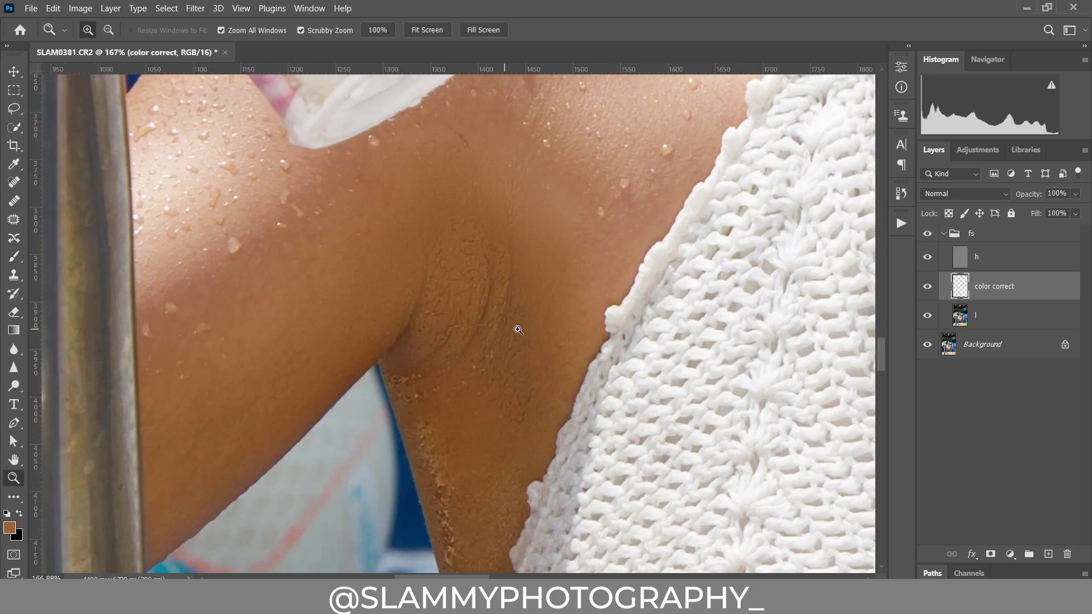
left_click(928, 233)
left_click(927, 234)
left_click(241, 8)
left_click(256, 132)
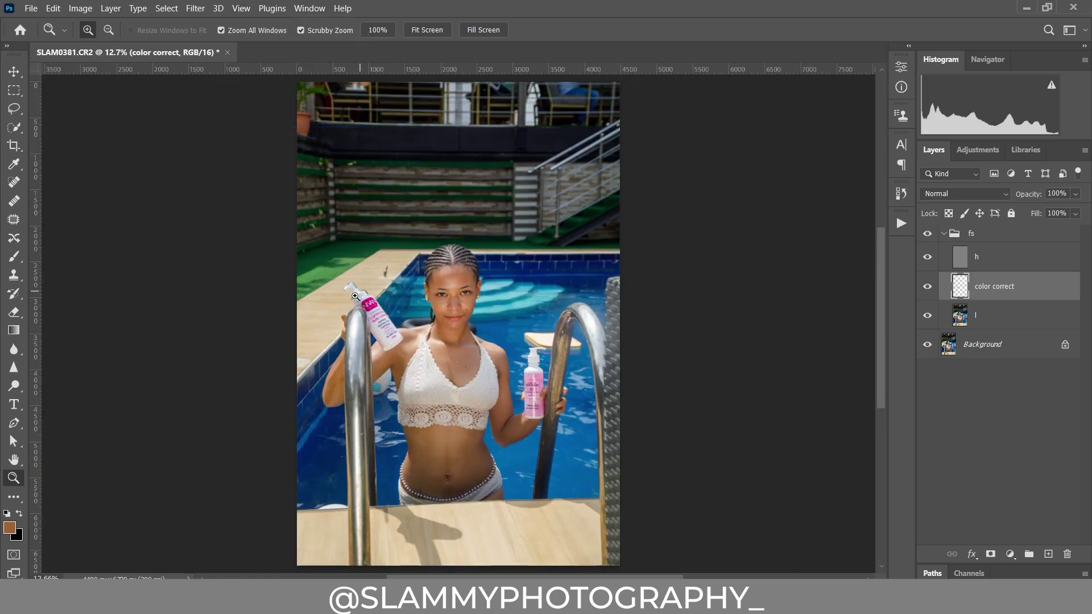
left_click_drag(395, 366, 450, 409)
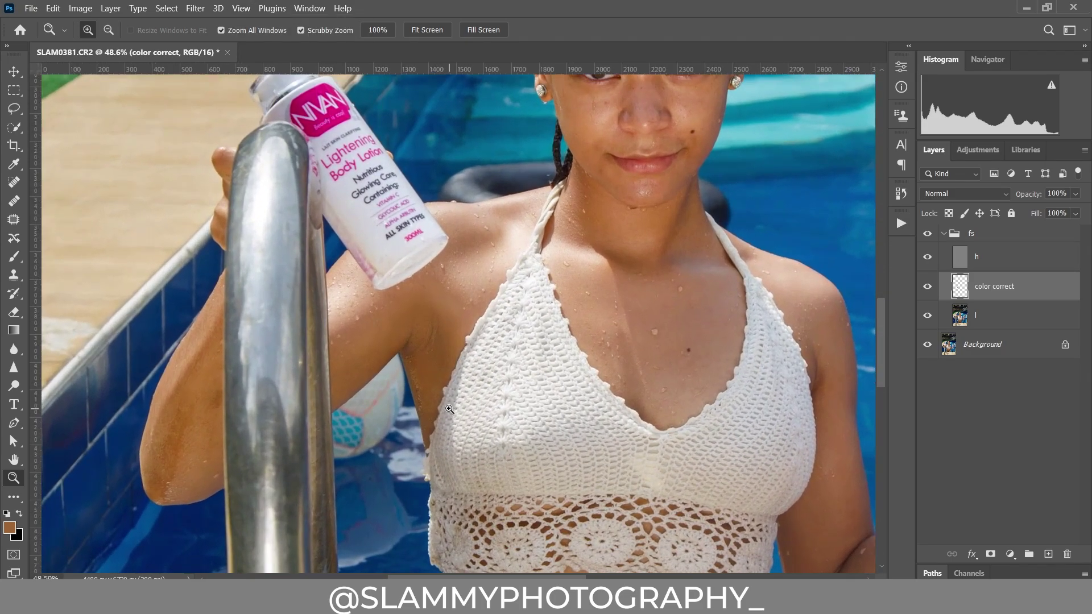
left_click(928, 234)
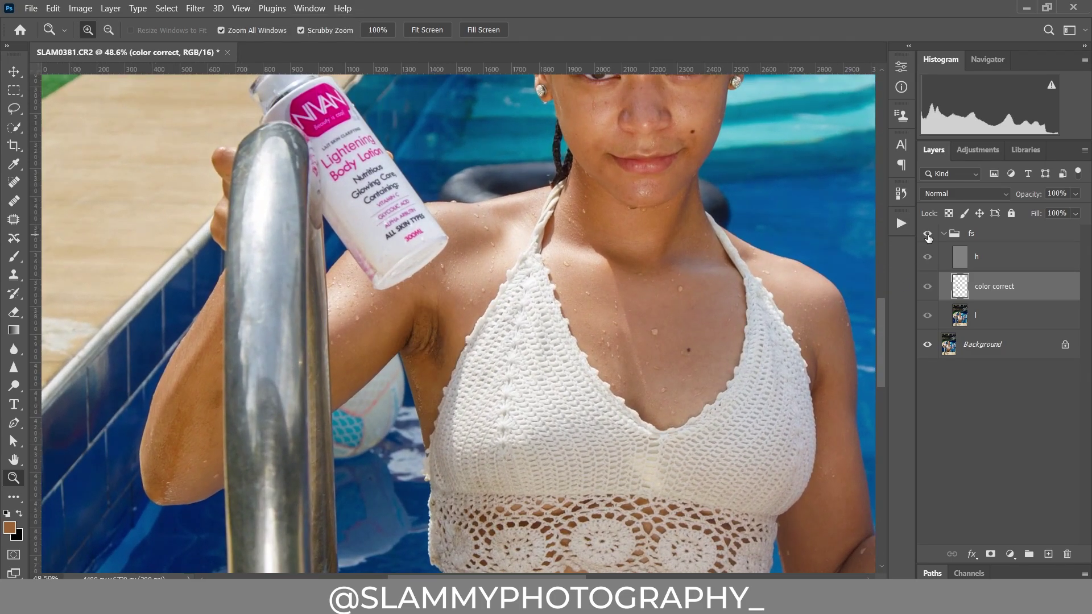
left_click(928, 234)
Even out the dark patches on the raised forearm and elbow with a size 100 brush and nearby sampled skin tone
left_click_drag(175, 424, 199, 427)
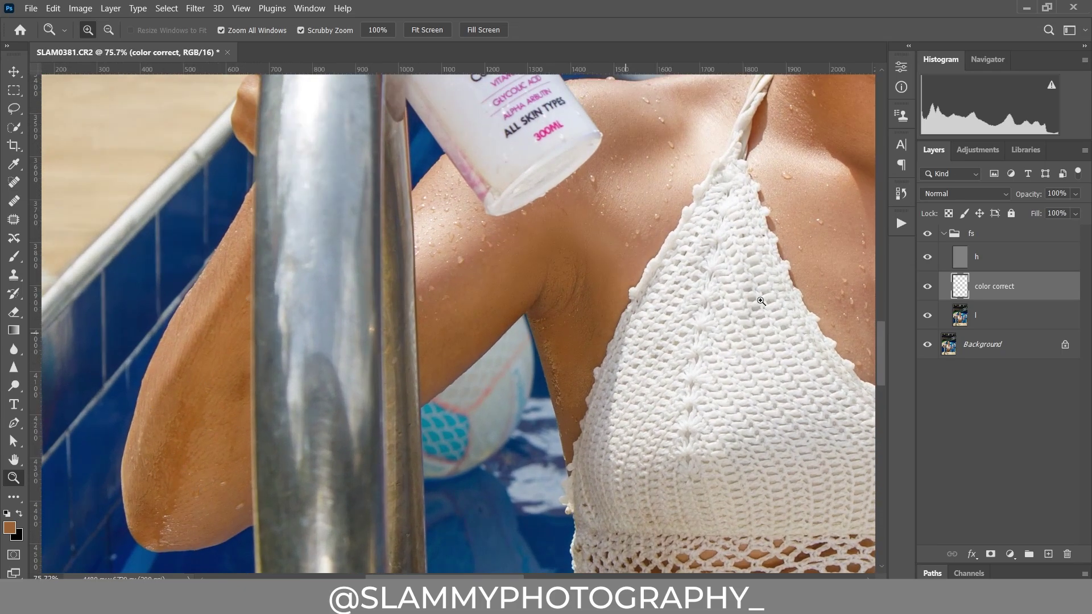
left_click(14, 257)
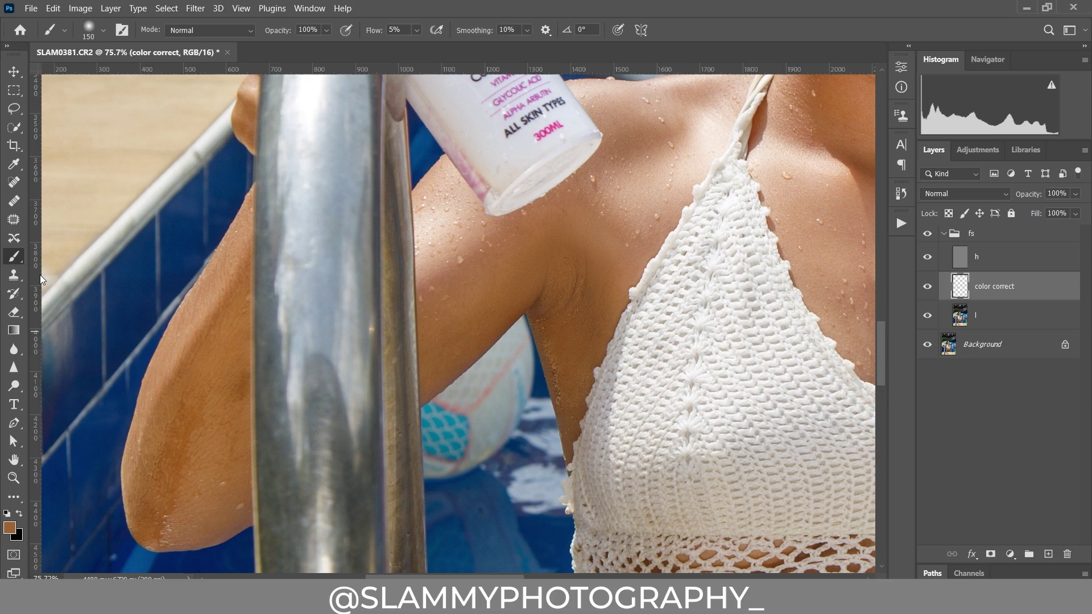
key("bracketleft")
key("bracketright")
left_click(204, 485, "alt")
mouse_move(175, 462)
left_mouse_down()
mouse_move(158, 500)
mouse_move(148, 475)
mouse_move(164, 526)
mouse_move(151, 495)
left_mouse_up()
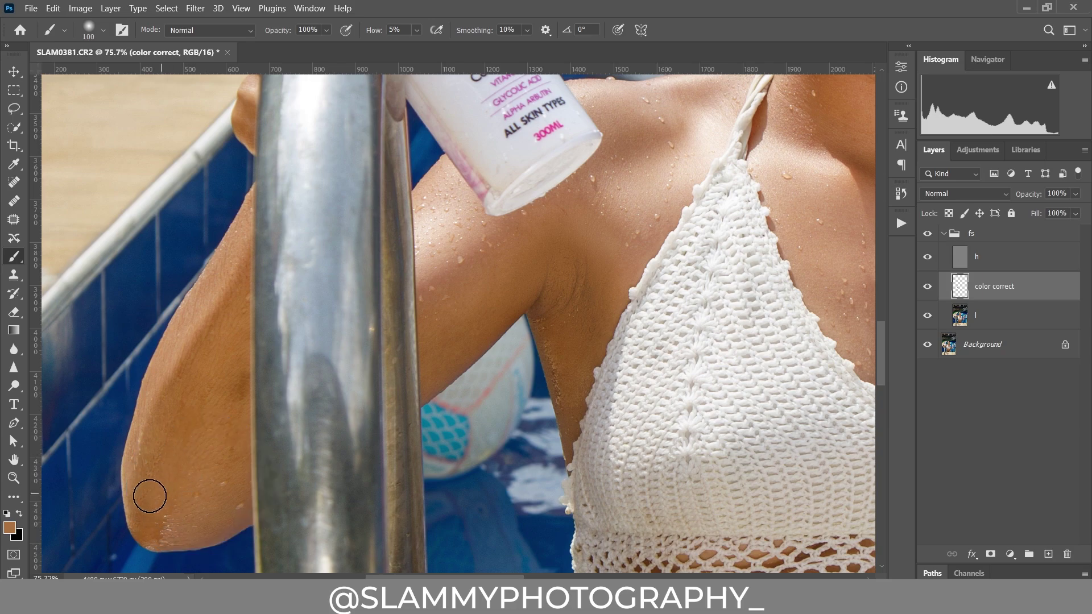
mouse_move(229, 358)
left_mouse_down()
mouse_move(184, 405)
mouse_move(179, 386)
mouse_move(206, 367)
mouse_move(182, 455)
mouse_move(184, 389)
mouse_move(208, 377)
mouse_move(229, 268)
mouse_move(219, 373)
mouse_move(232, 436)
mouse_move(235, 345)
mouse_move(211, 447)
mouse_move(212, 416)
mouse_move(178, 464)
mouse_move(170, 530)
mouse_move(161, 518)
mouse_move(207, 354)
mouse_move(156, 490)
mouse_move(150, 470)
mouse_move(214, 299)
mouse_move(216, 450)
mouse_move(169, 494)
mouse_move(166, 526)
left_mouse_up()
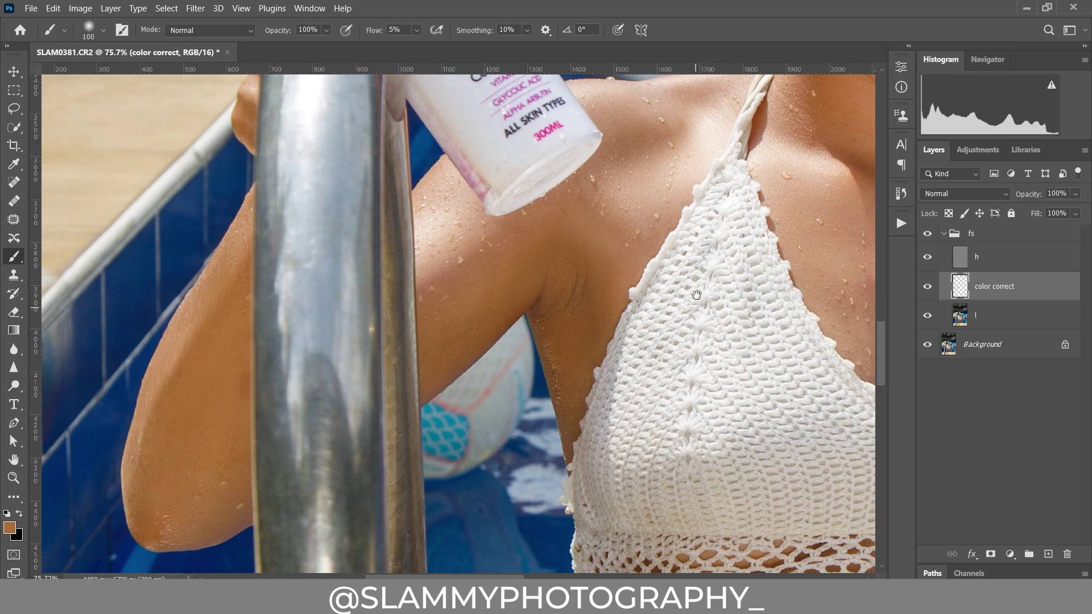
Sample skin tones from the lowered arm and even out its shadowed armpit with a size 70 brush
left_click_drag(696, 295, 349, 366)
left_click_drag(492, 201, 318, 360)
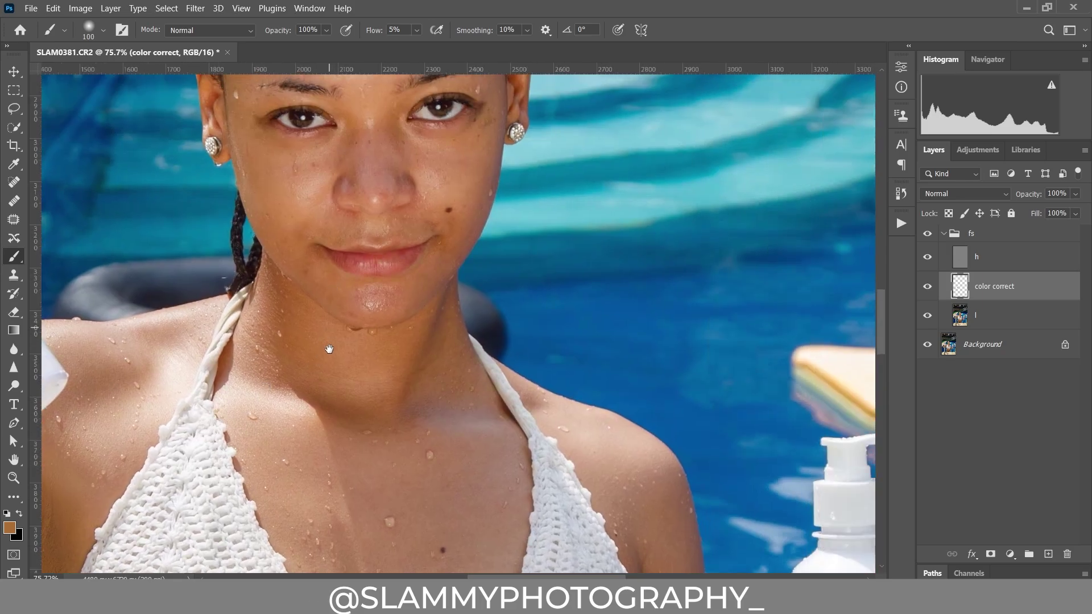
scroll(328, 349, "up", 3)
scroll(492, 395, "down", 9)
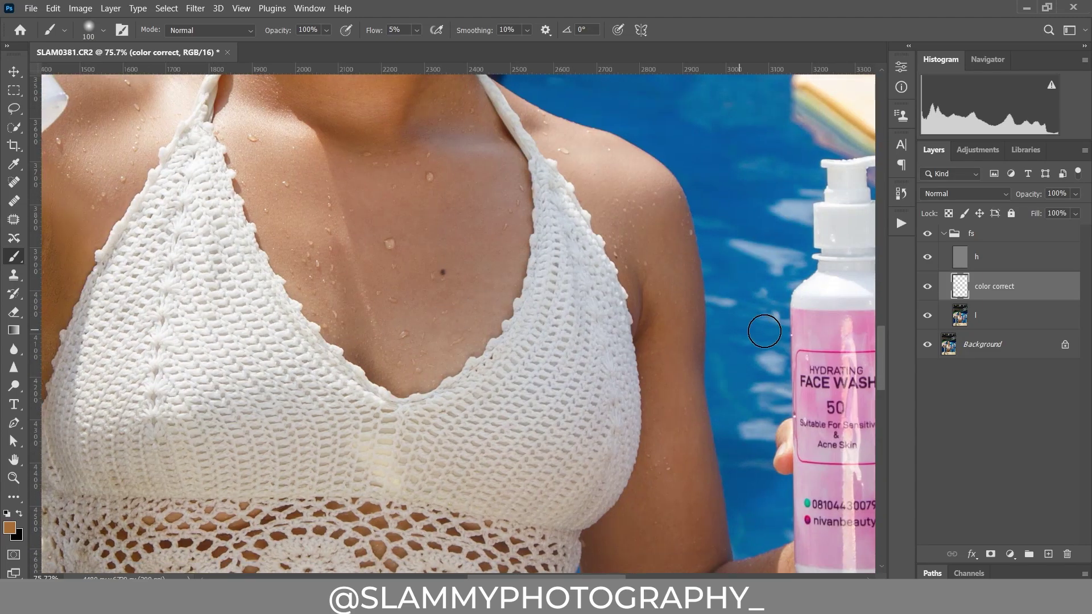
key("bracketleft")
key("bracketleft")
key("bracketleft")
left_click(673, 363, "alt")
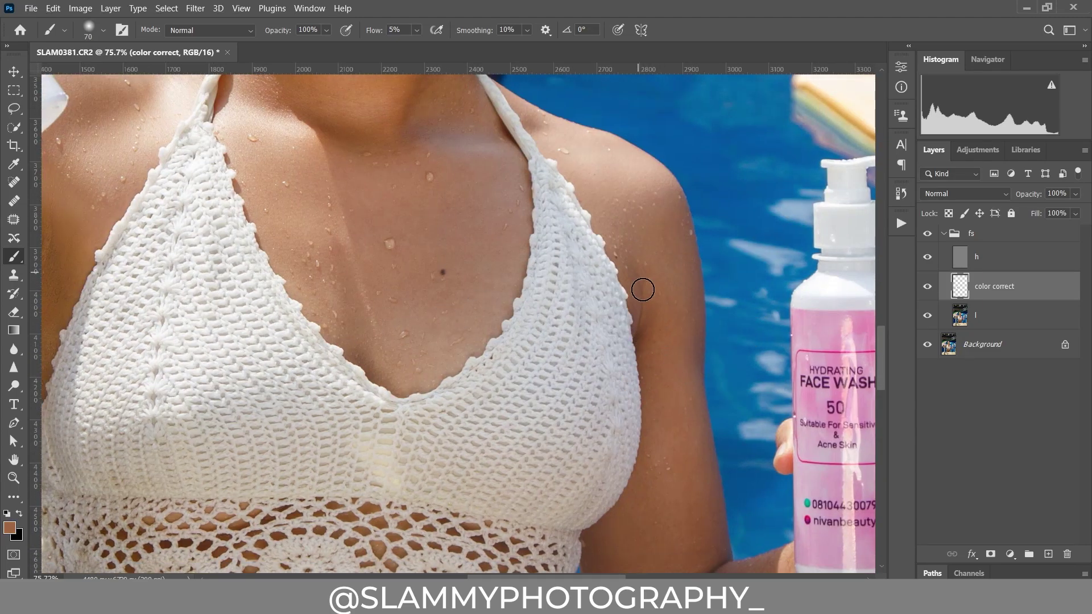
left_click(675, 395, "alt")
Blend the uneven skin tones on the face with sampled colors using a size 40 brush
mouse_move(458, 185)
left_mouse_down()
mouse_move(613, 361)
mouse_move(543, 256)
mouse_move(461, 384)
left_mouse_up()
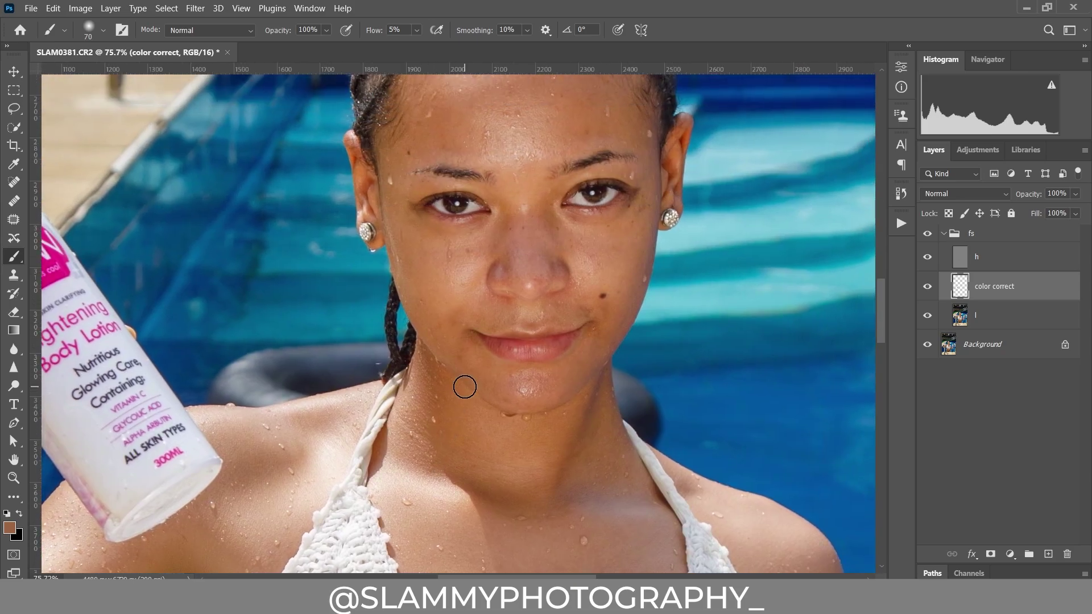
key("bracketleft")
key("bracketleft")
key("bracketleft")
left_click_drag(471, 370, 458, 354)
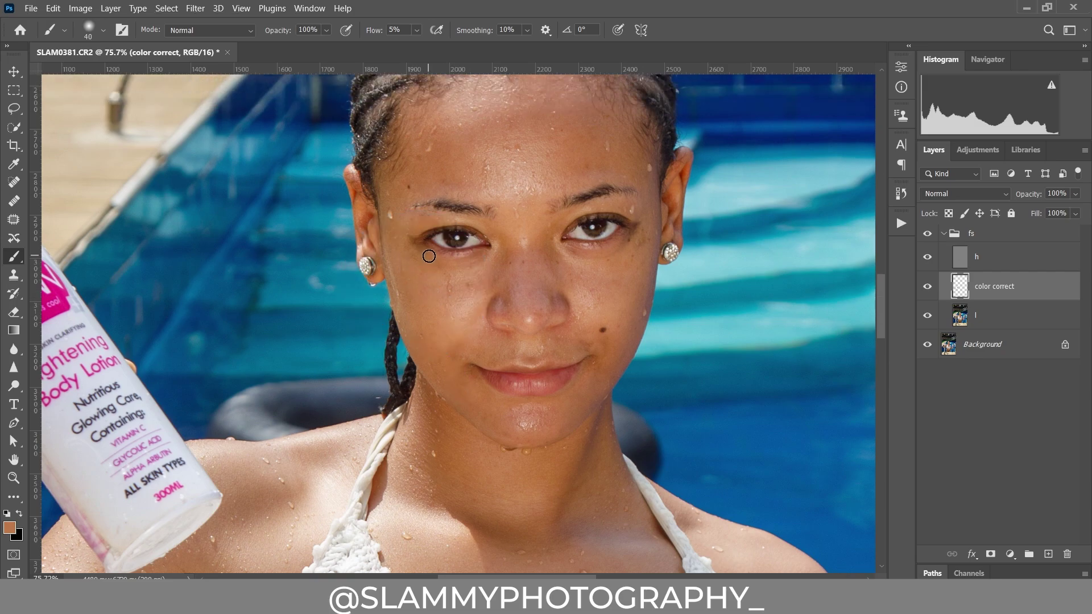
scroll(400, 223, "up", 2)
scroll(577, 256, "up", 2)
scroll(576, 256, "up", 2)
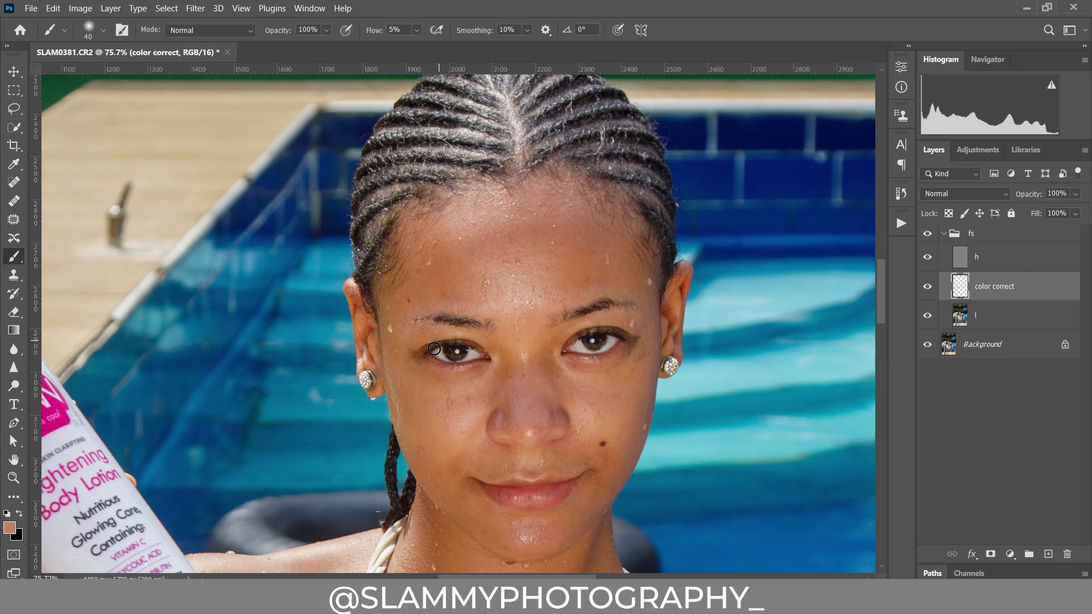
Switch to the Spot Healing Brush at size 20 and make the "h" texture layer active
key("j")
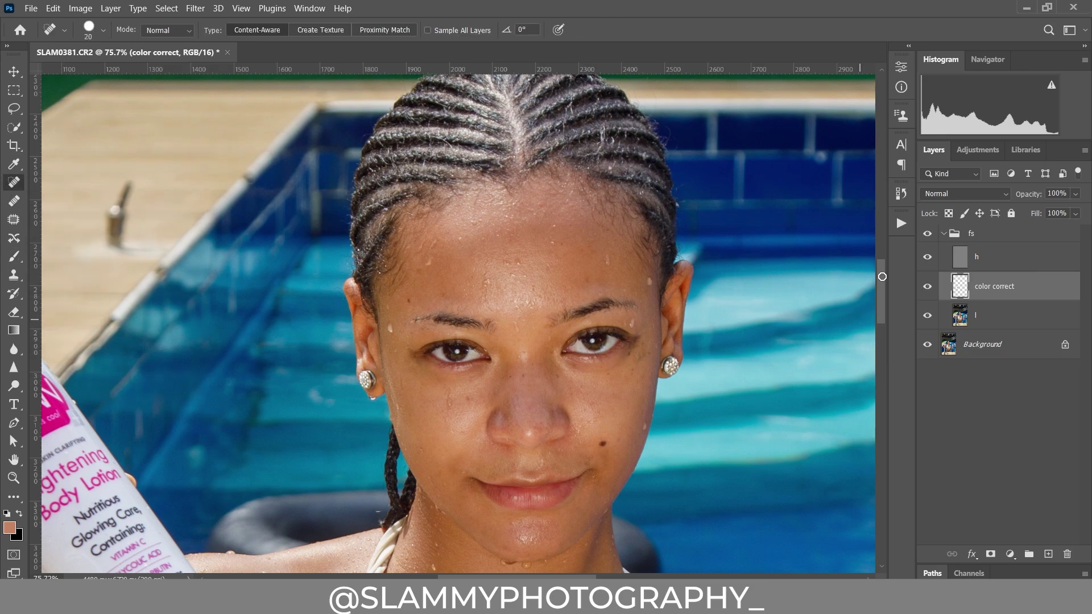
left_click(961, 320)
key("bracketleft")
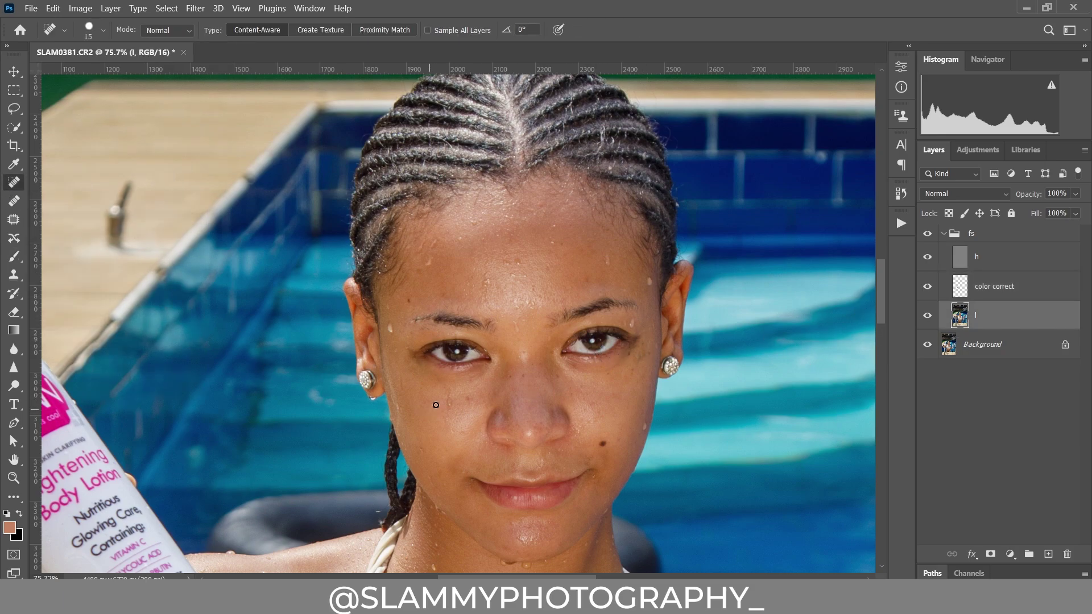
key("bracketright")
left_click(950, 262)
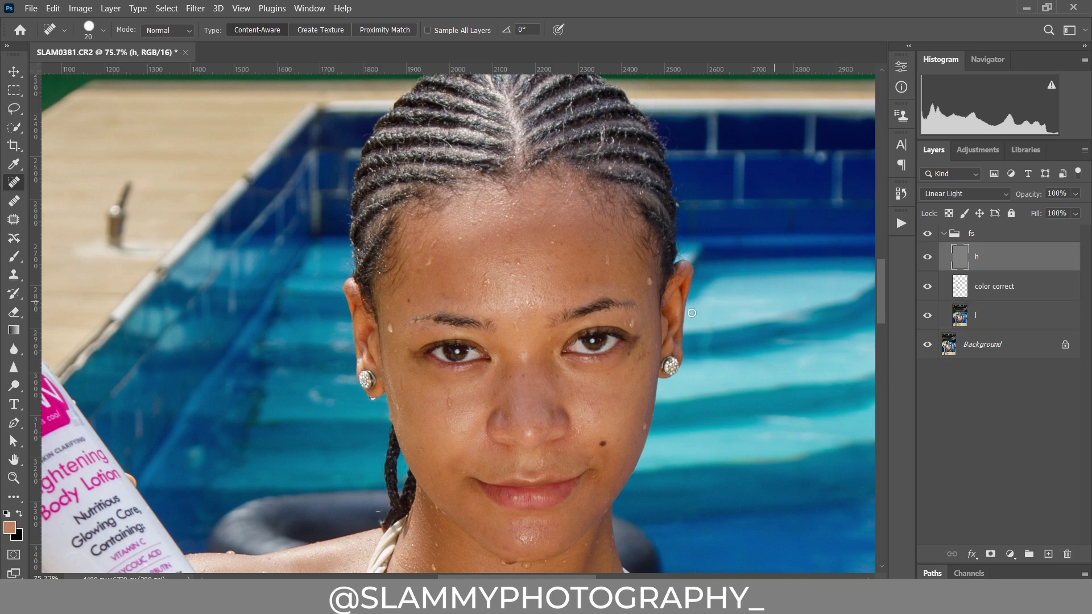
Compare the whole photo with and without the "fs" group and inspect the skin around the waist
left_click(241, 8)
left_click(278, 132)
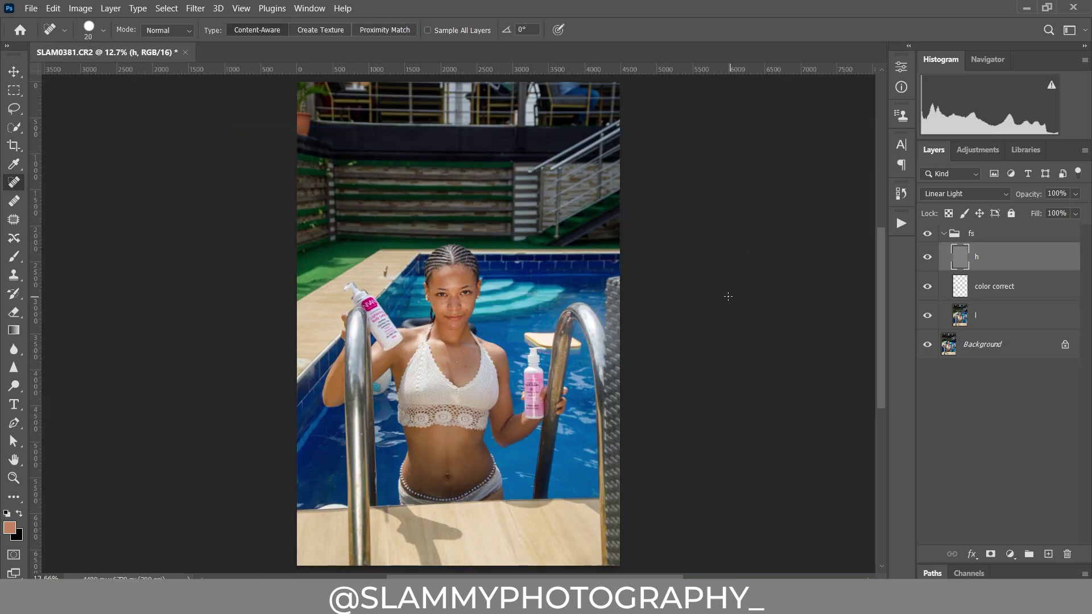
left_click(927, 233)
left_click(927, 234)
left_click(13, 478)
left_click_drag(422, 493, 494, 509)
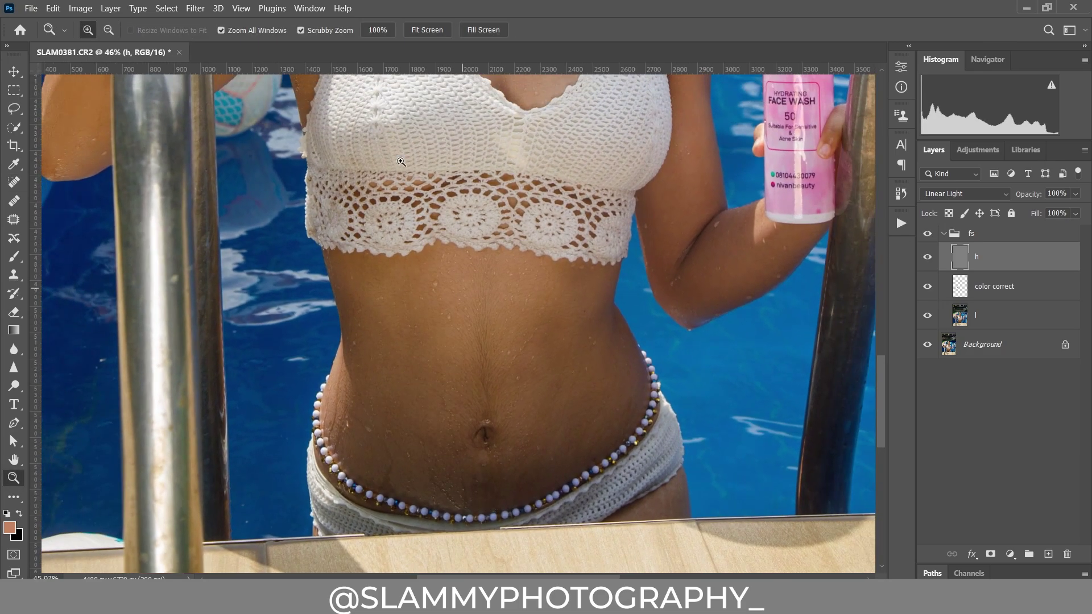
Collapse the "fs" layer group
left_click(241, 8)
left_click(289, 135)
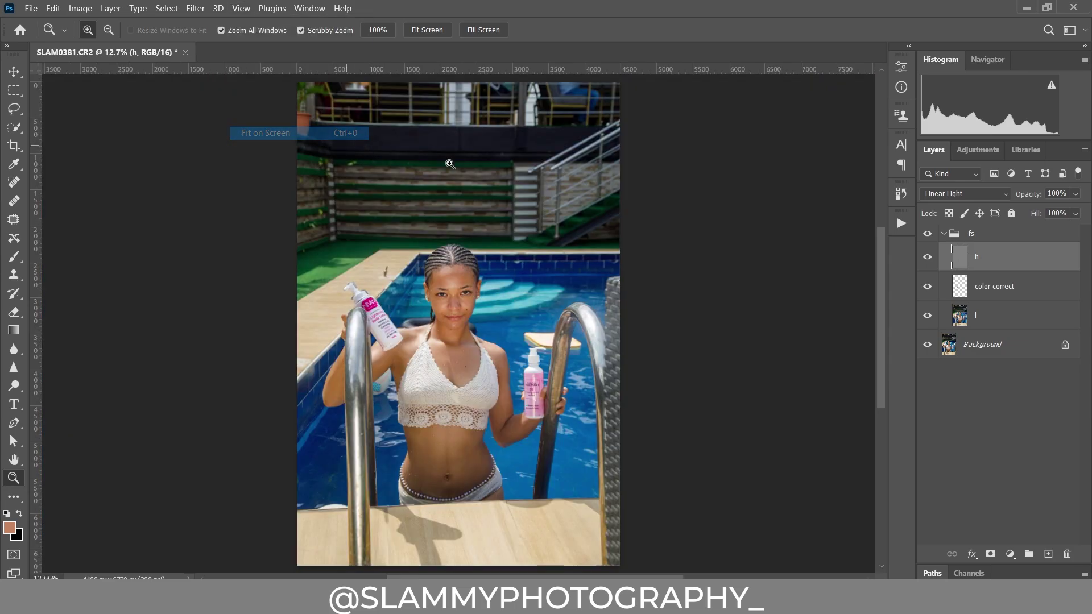
left_click(943, 235)
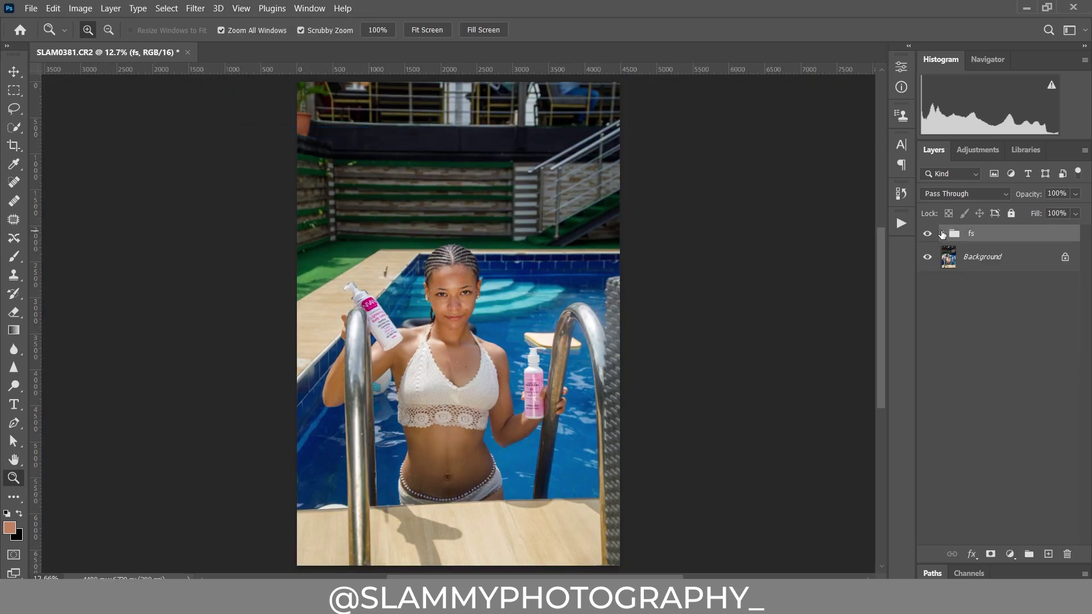
Merge the "fs" layer group into a single layer and flatten the image onto the background
right_click(1033, 238)
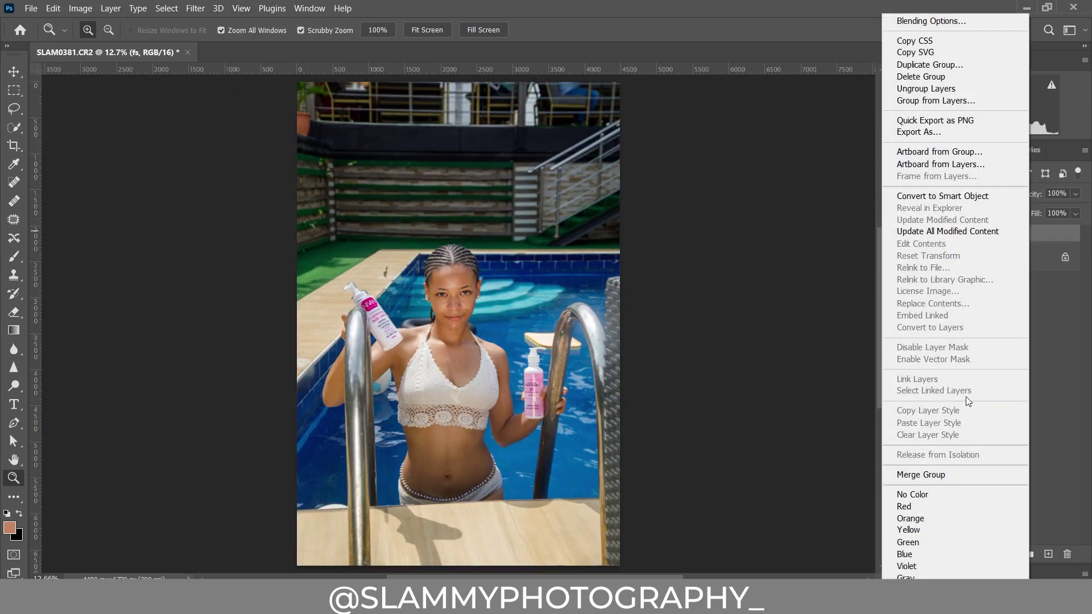
left_click(944, 479)
right_click(1012, 238)
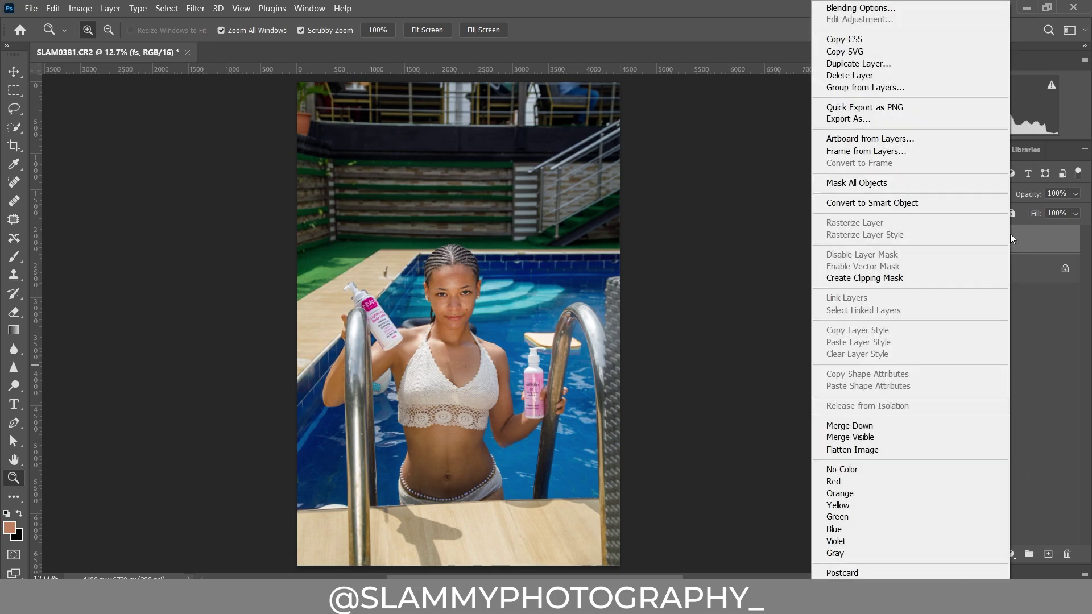
left_click(888, 449)
Examine the retouched skin on the face, neck, chest and shoulders of the flattened photo
left_click_drag(461, 307, 504, 350)
scroll(408, 359, "down", 8)
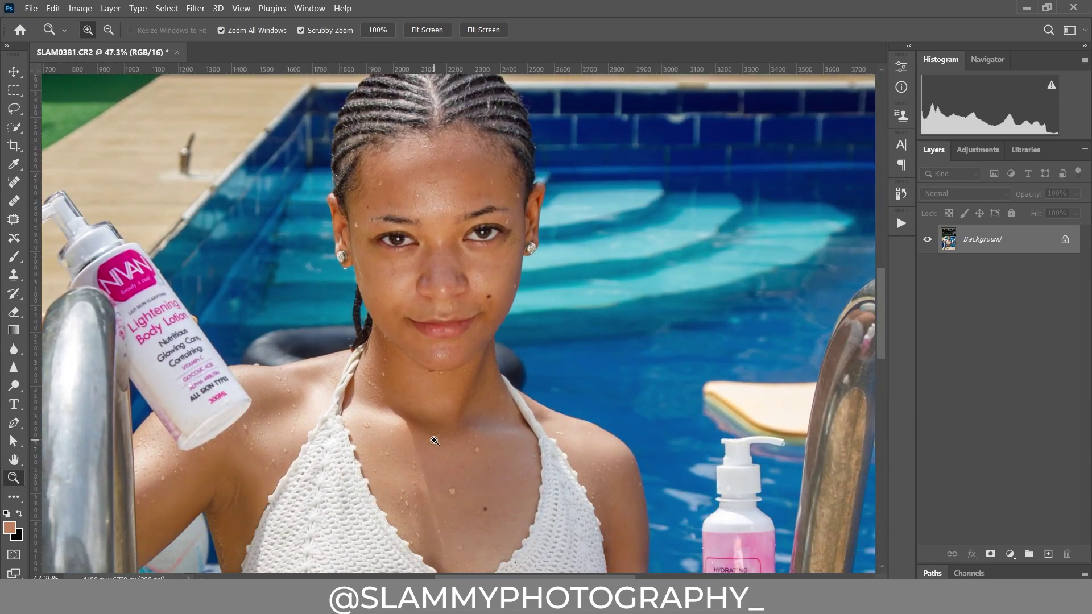
scroll(438, 438, "up", 5)
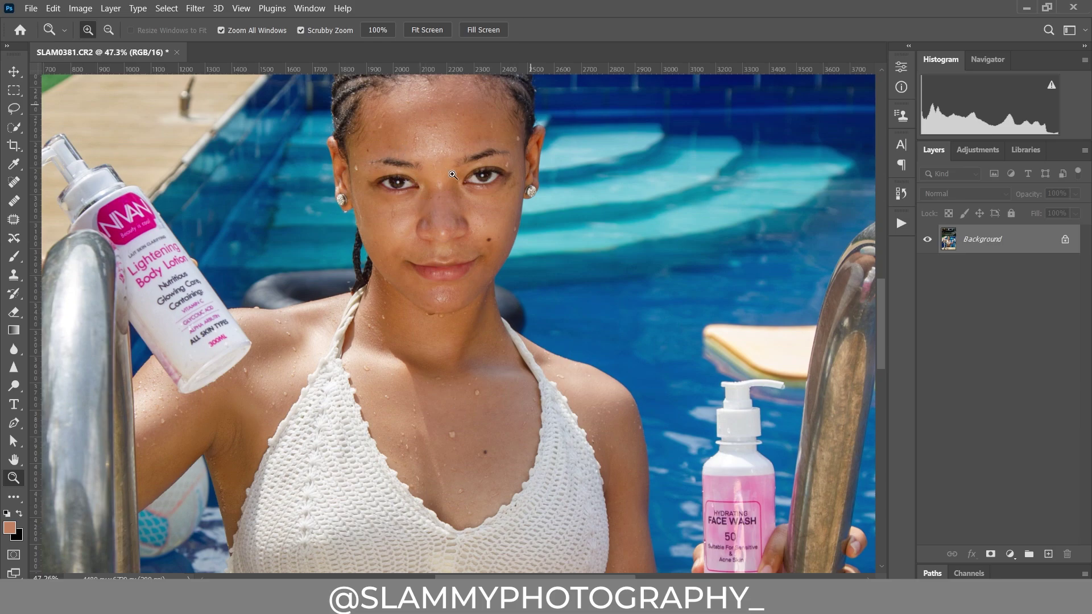
left_click_drag(448, 112, 475, 168)
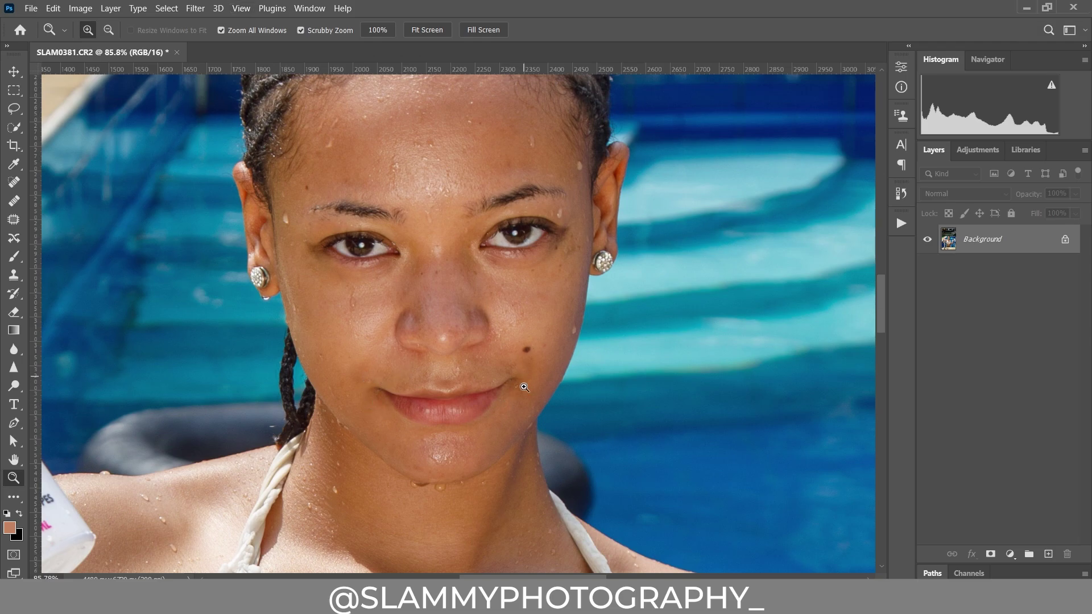
left_click(243, 15)
left_click(275, 134)
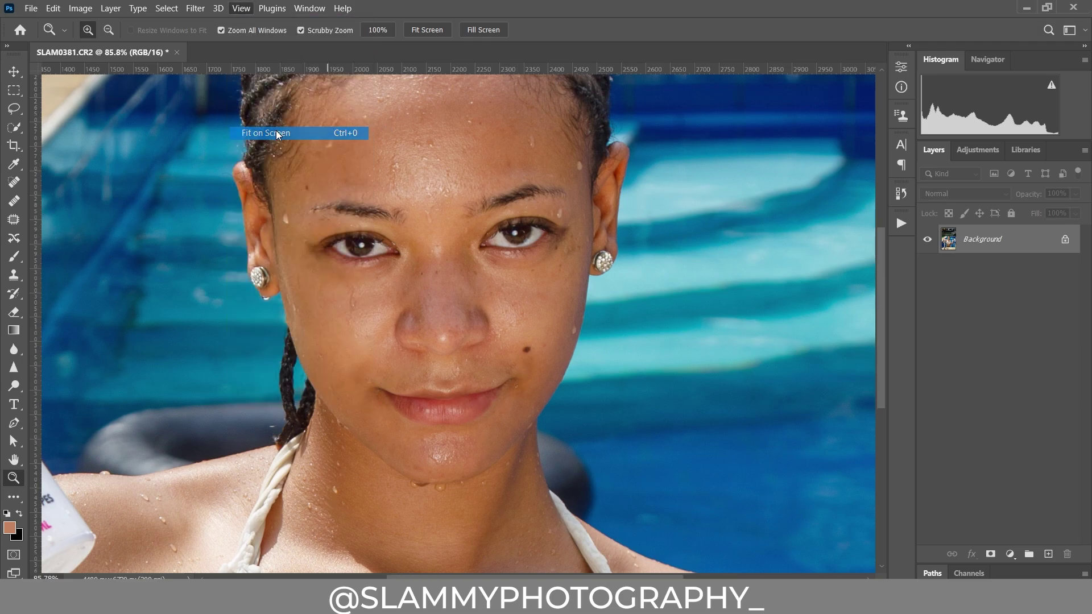
left_click_drag(456, 338, 529, 400)
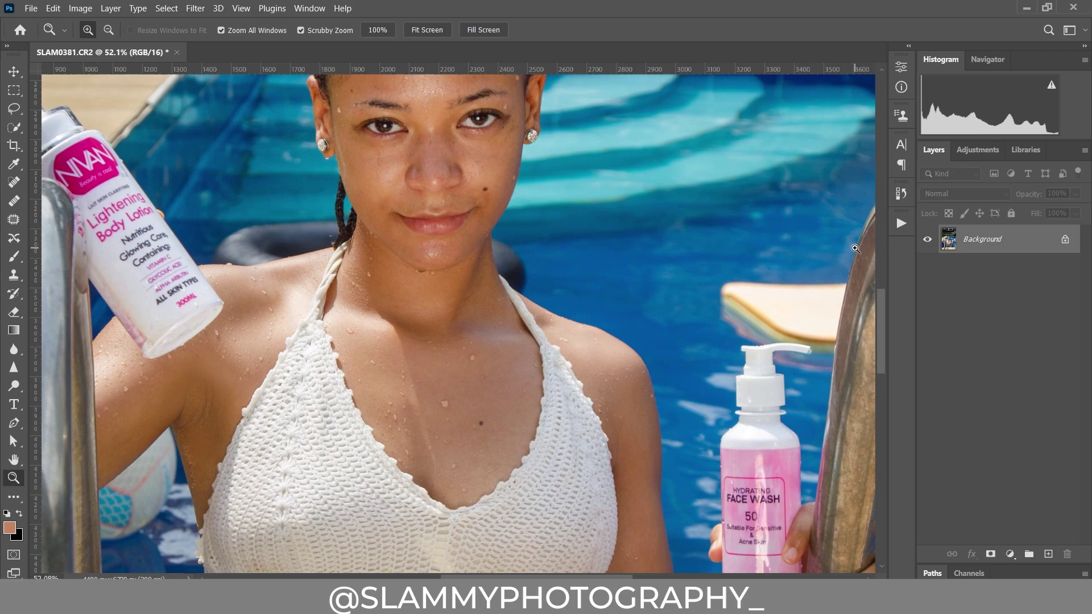
Run the "autoFix FS" action from the All-in-All Retouching set on the flattened photo
left_click(901, 224)
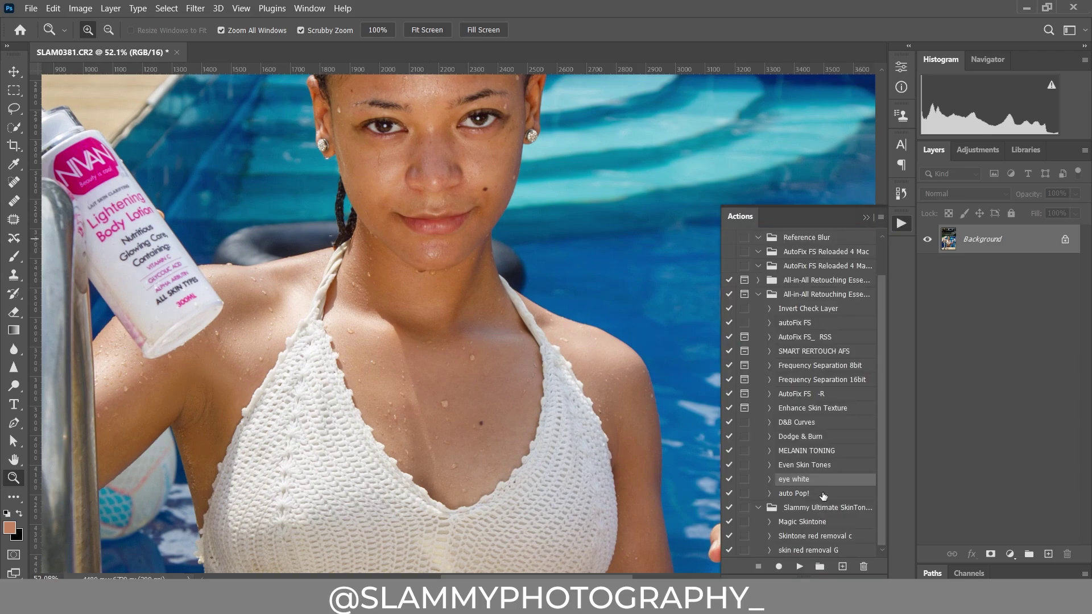
left_click(794, 323)
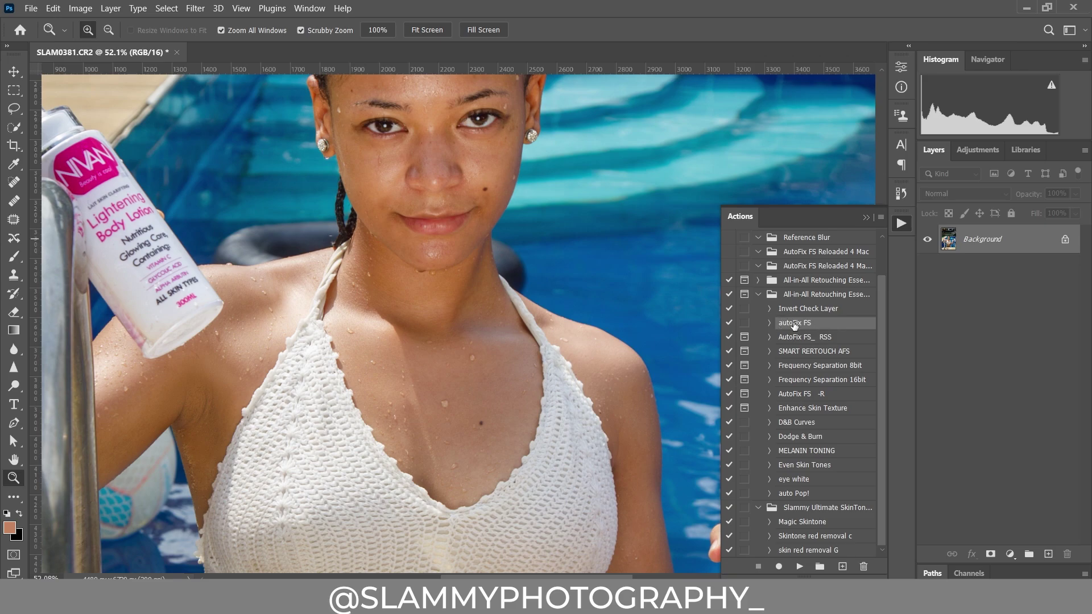
left_click(799, 568)
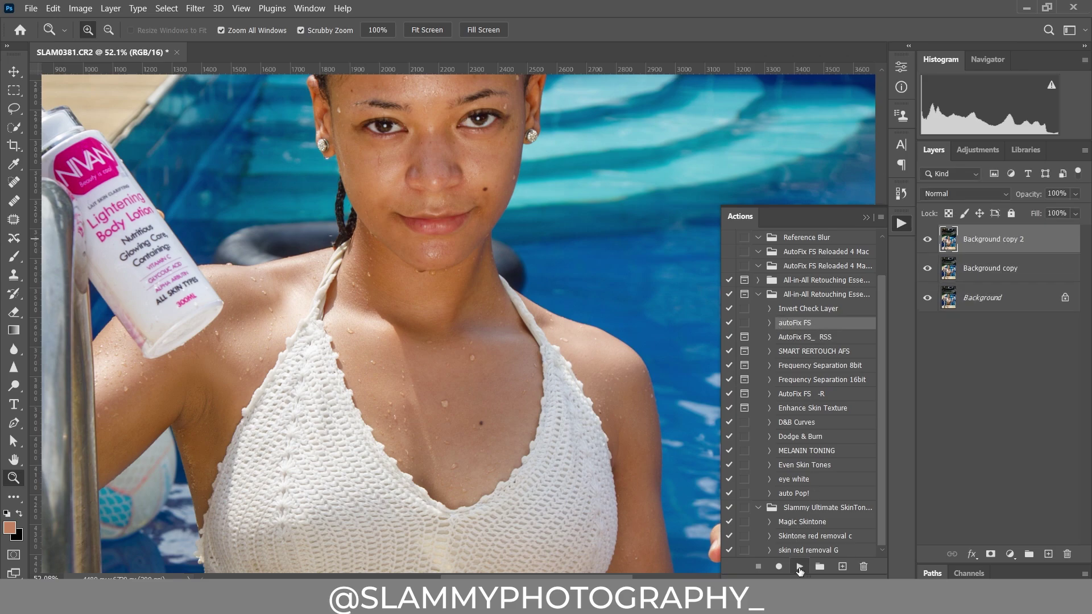
Inspect the smoothed face, shoulder and underarm up close, comparing the skin with and without the AutoFIX layer
scroll(481, 348, "up", 3)
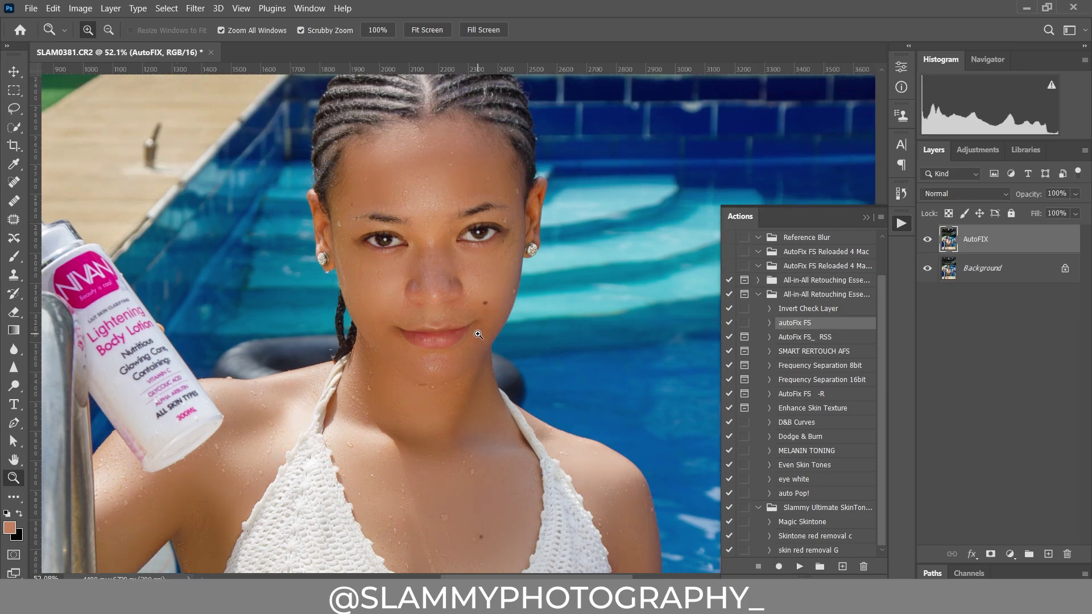
left_click_drag(443, 206, 489, 206)
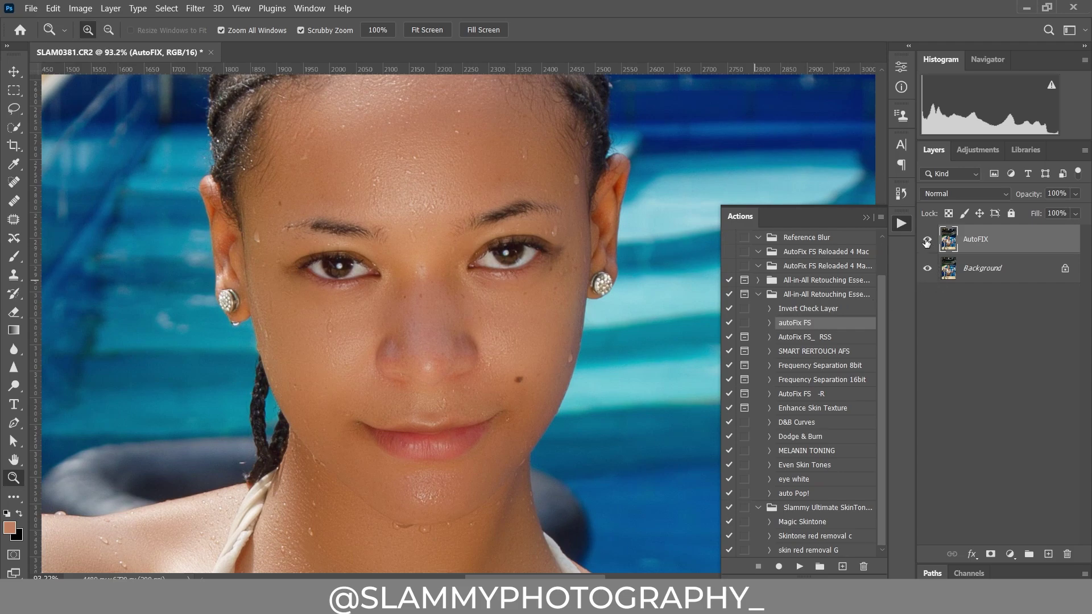
left_click_drag(317, 441, 461, 282)
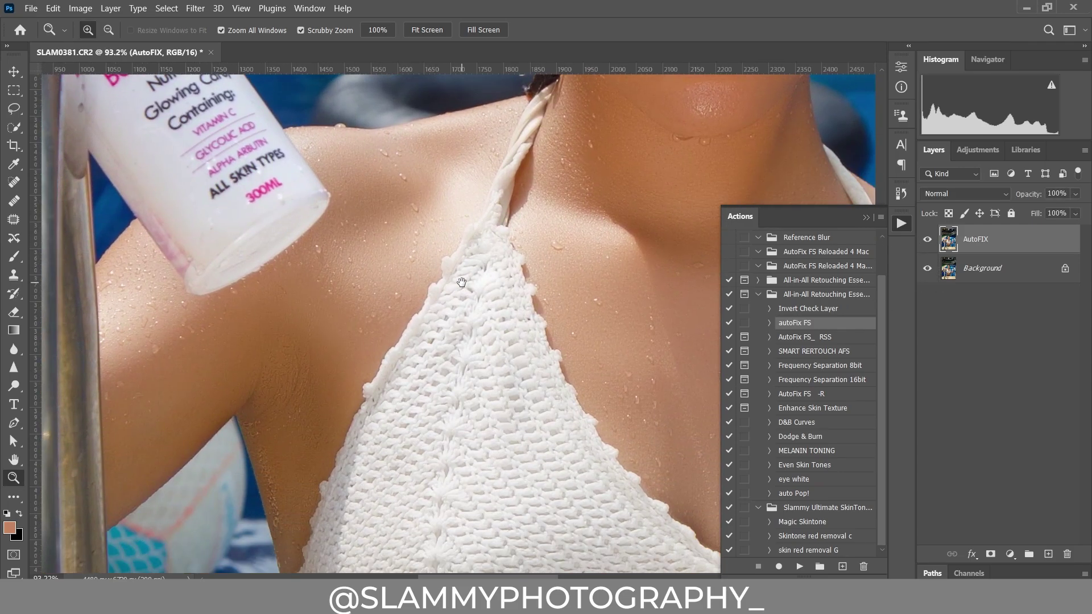
left_click(928, 239)
left_click(928, 239)
left_click_drag(239, 361, 538, 215)
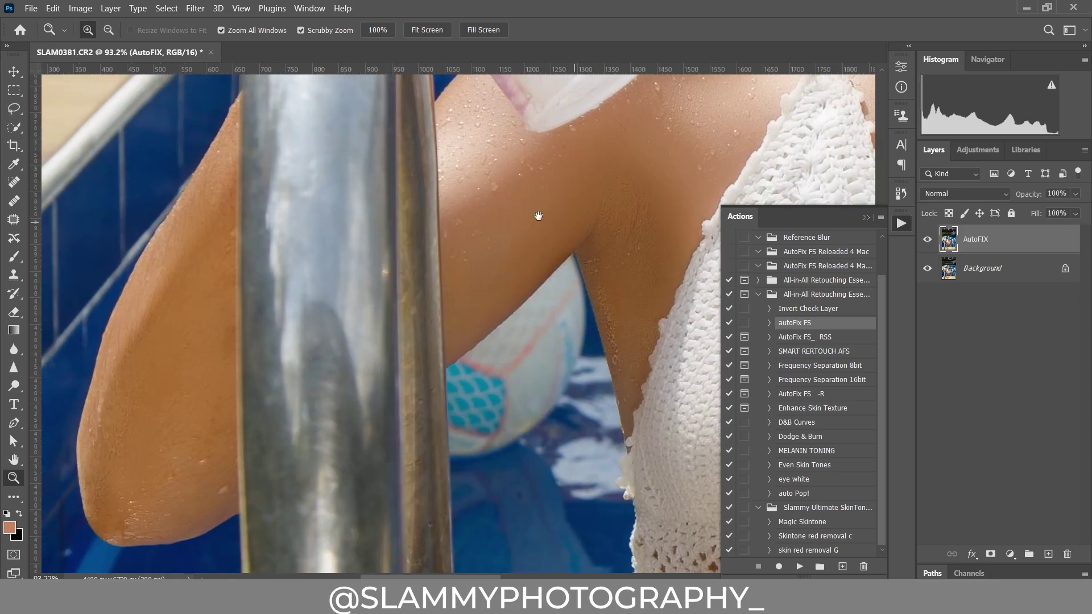
left_click(240, 15)
left_click(267, 133)
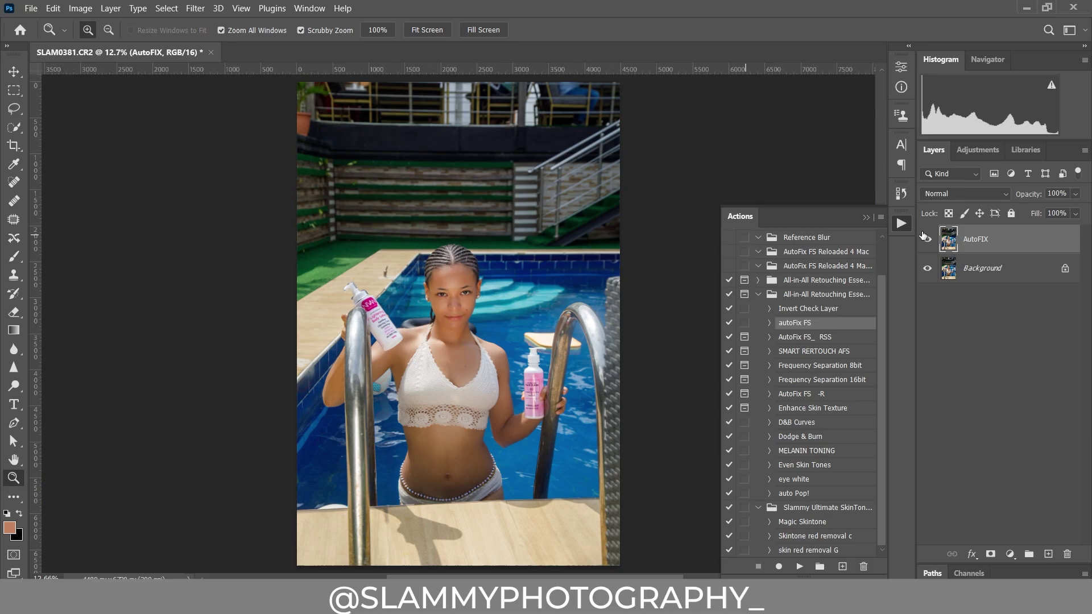
Examine the AutoFIX skin smoothing on the waist, chest and face up close
left_click_drag(447, 491, 521, 506)
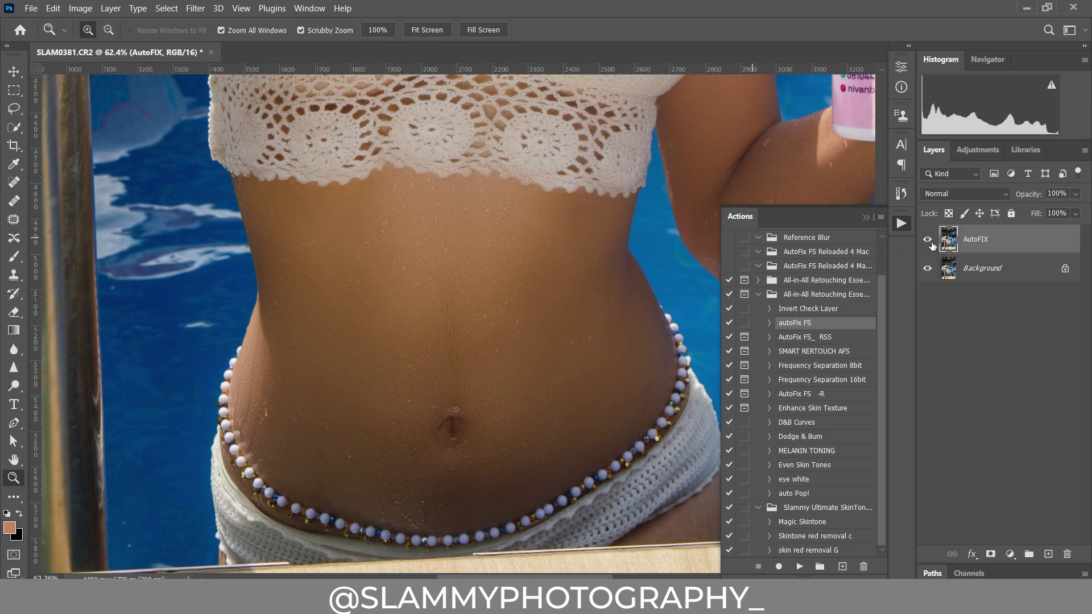
left_click_drag(647, 153, 457, 388)
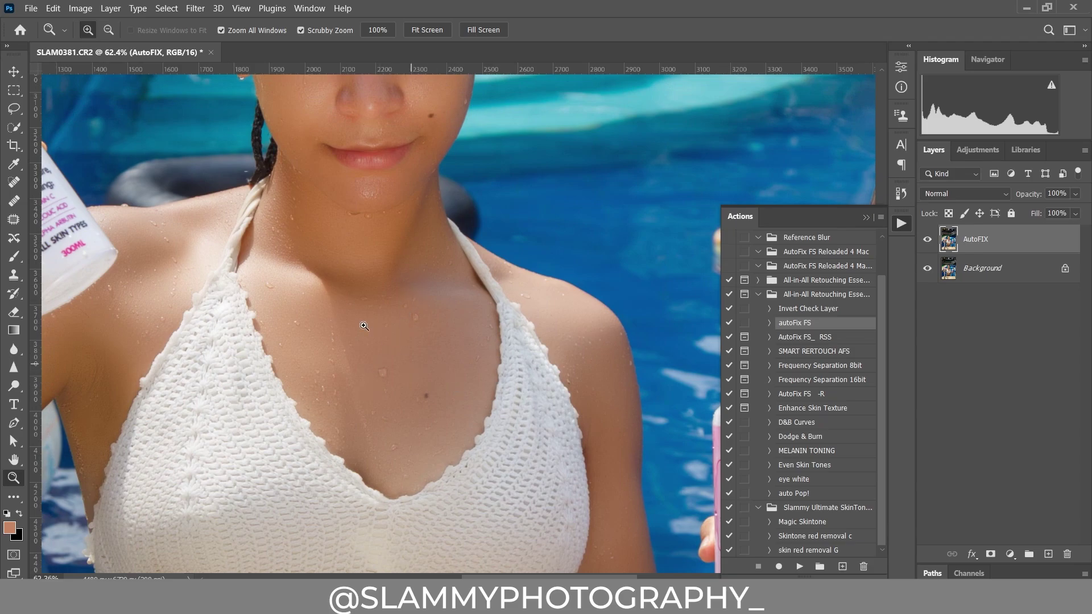
scroll(392, 330, "up", 2)
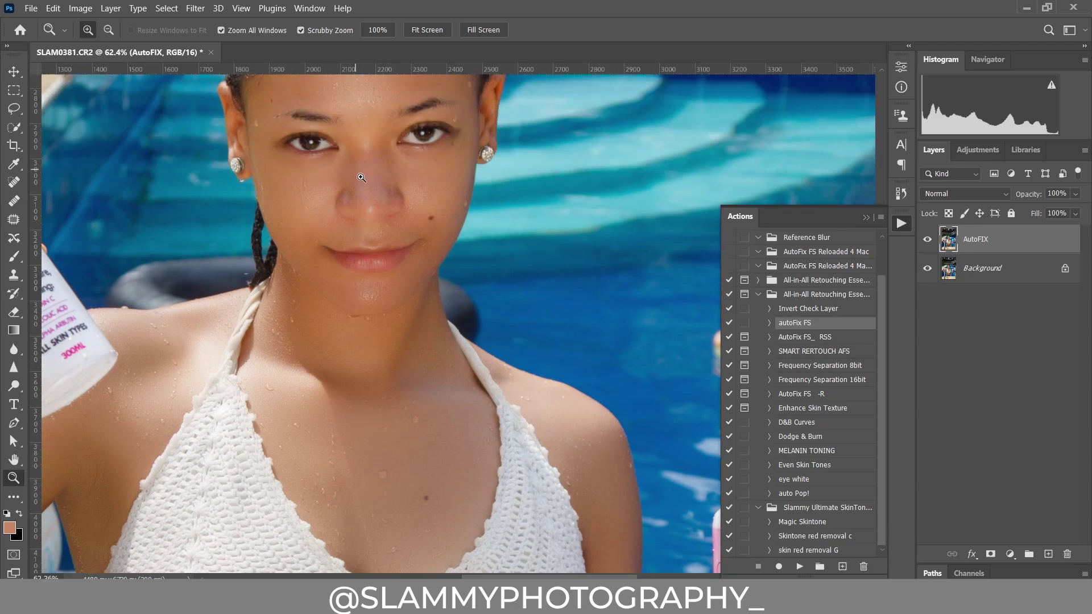
left_click(361, 178)
scroll(362, 178, "up", 2)
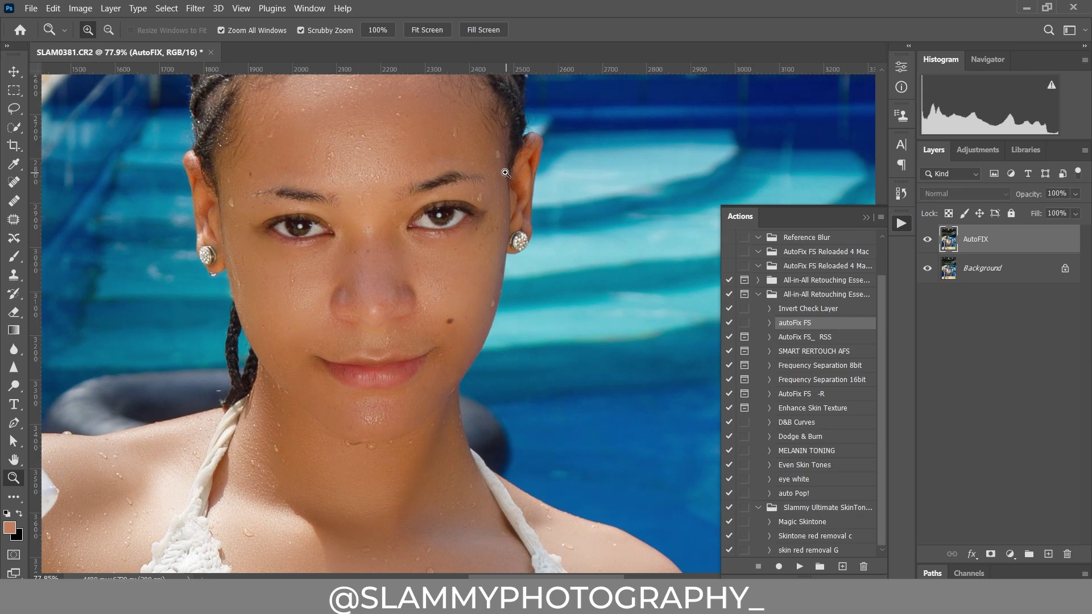
scroll(428, 212, "up", 3)
scroll(428, 212, "down", 3)
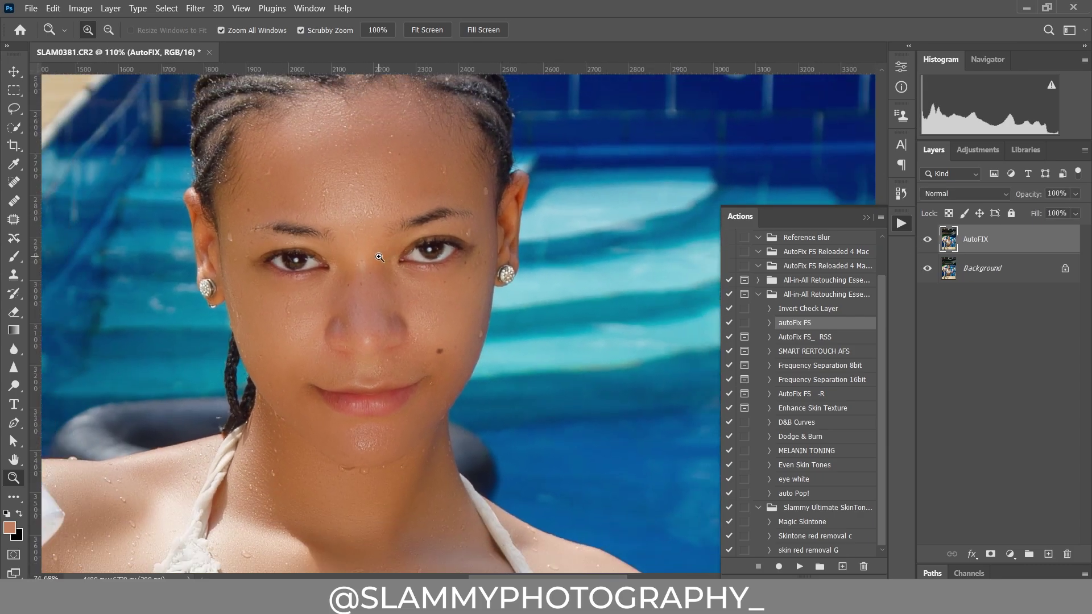
left_click(242, 8)
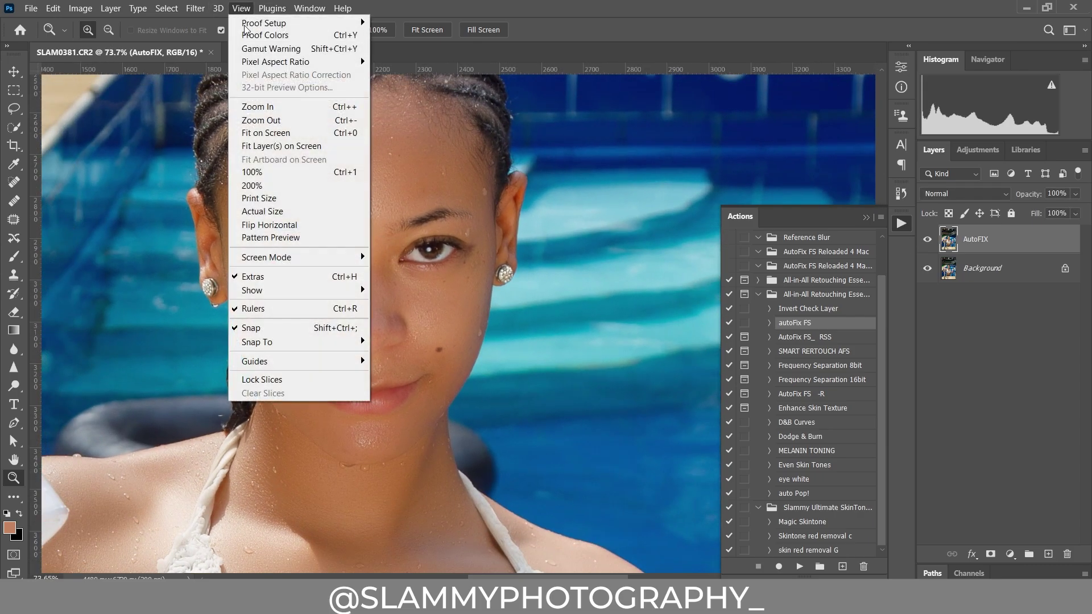
left_click(297, 131)
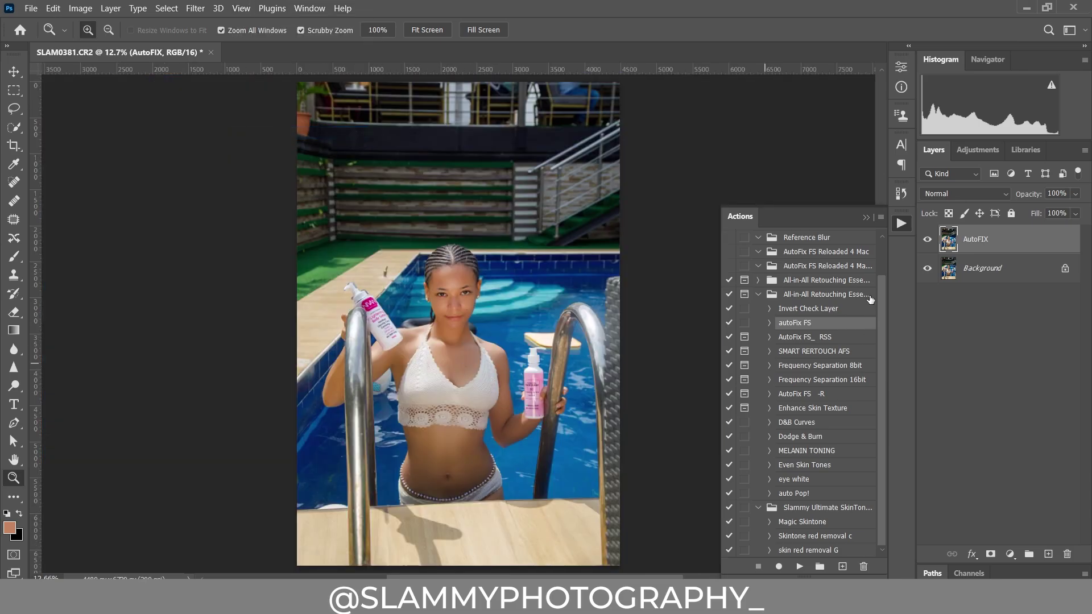
Compare the model's overall skin with and without the AutoFIX layer
left_click_drag(457, 411, 484, 419)
left_click(927, 240)
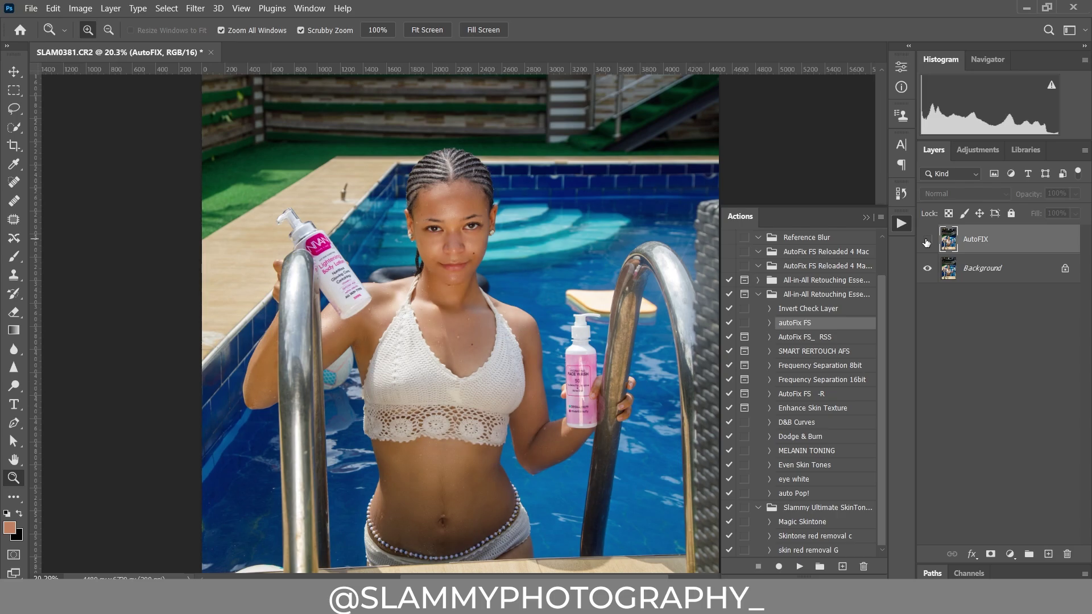
left_click(927, 241)
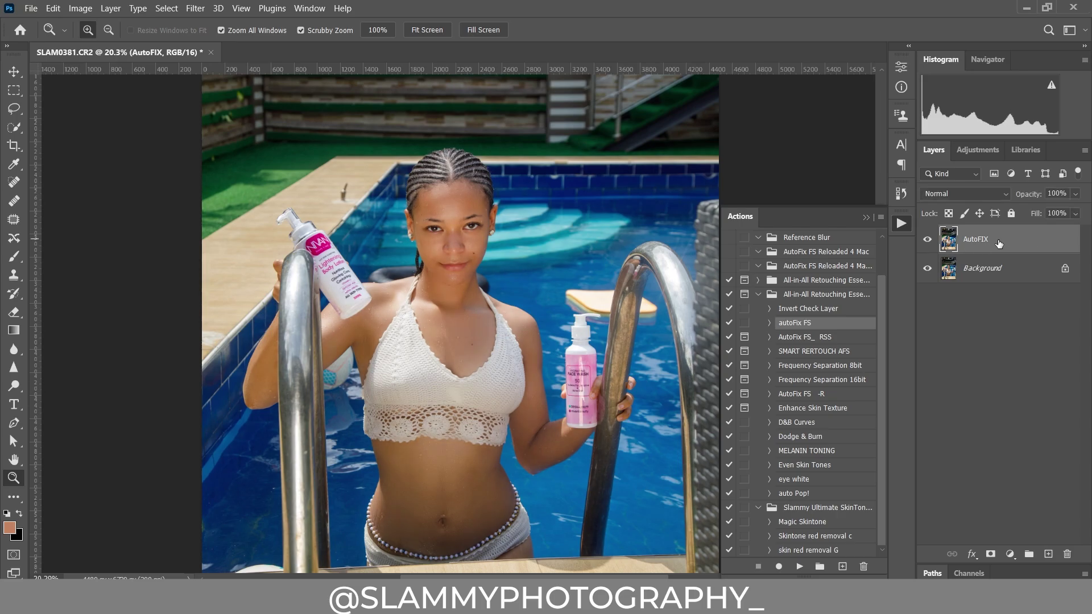
Run the "auto Pop!" action and compare the photo with and without the layer it adds
left_click(795, 495)
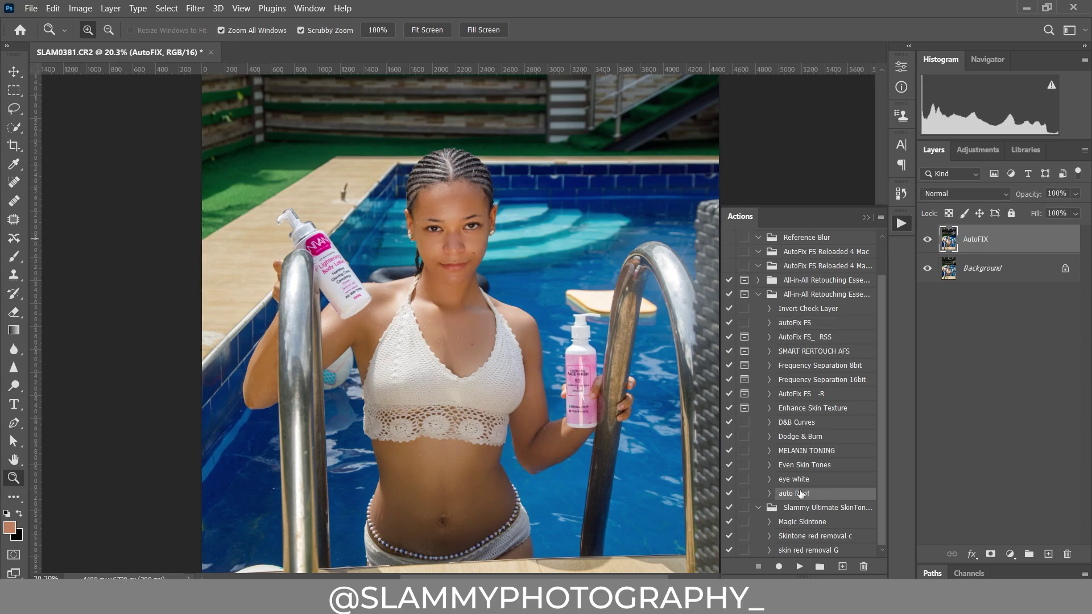
left_click(800, 567)
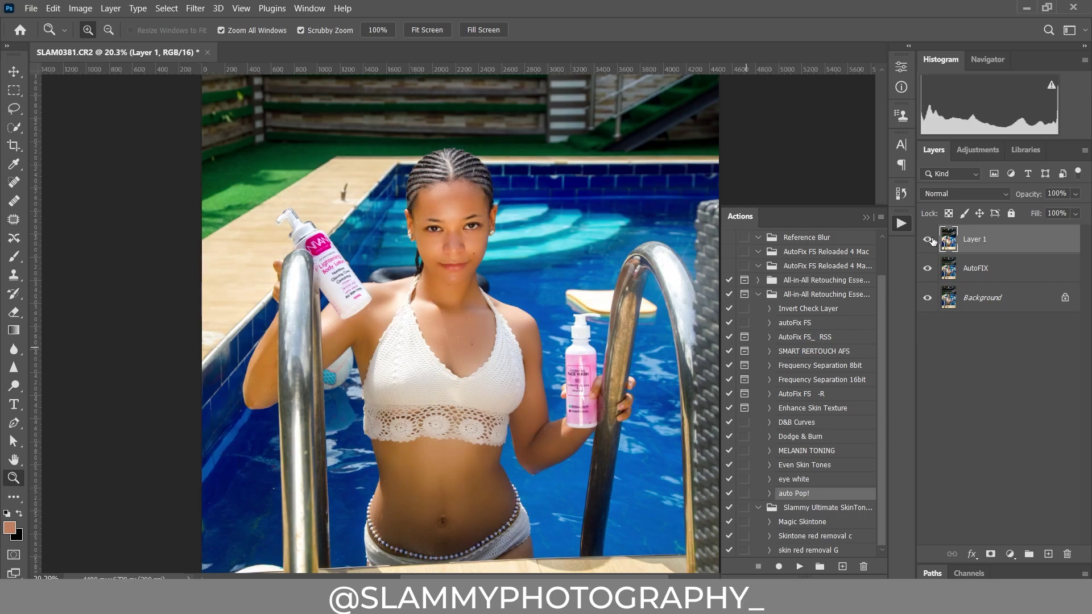
left_click(928, 240)
left_click(928, 240)
left_click(241, 9)
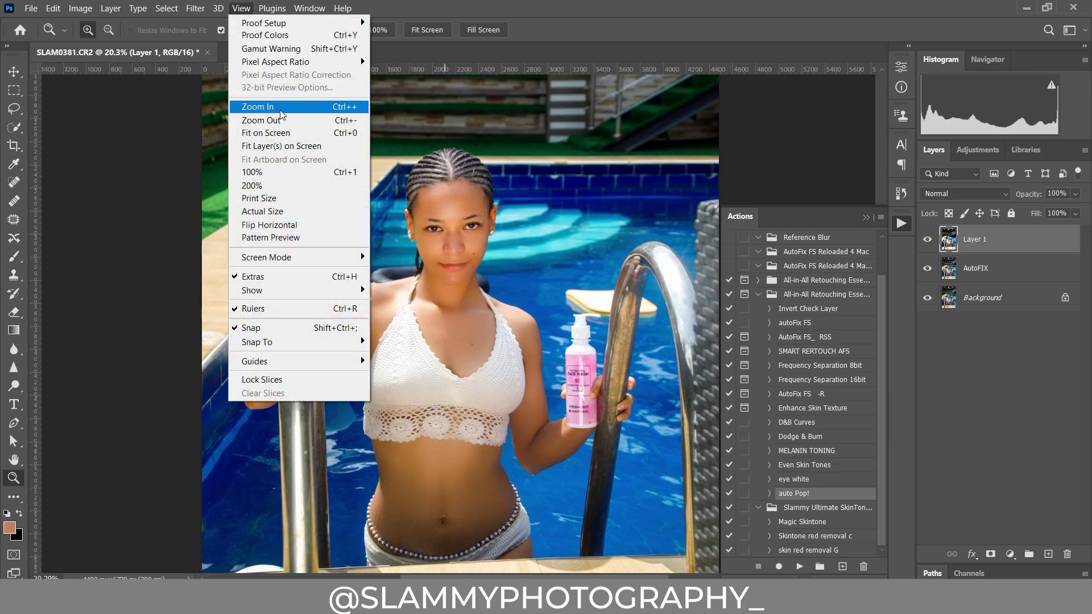
left_click(265, 135)
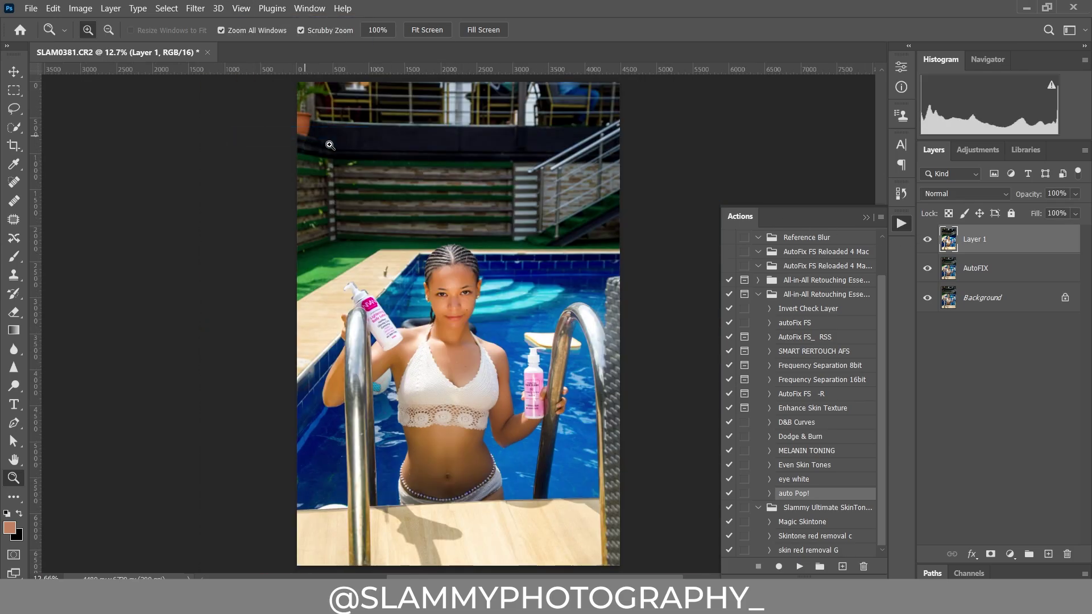
left_click(928, 240)
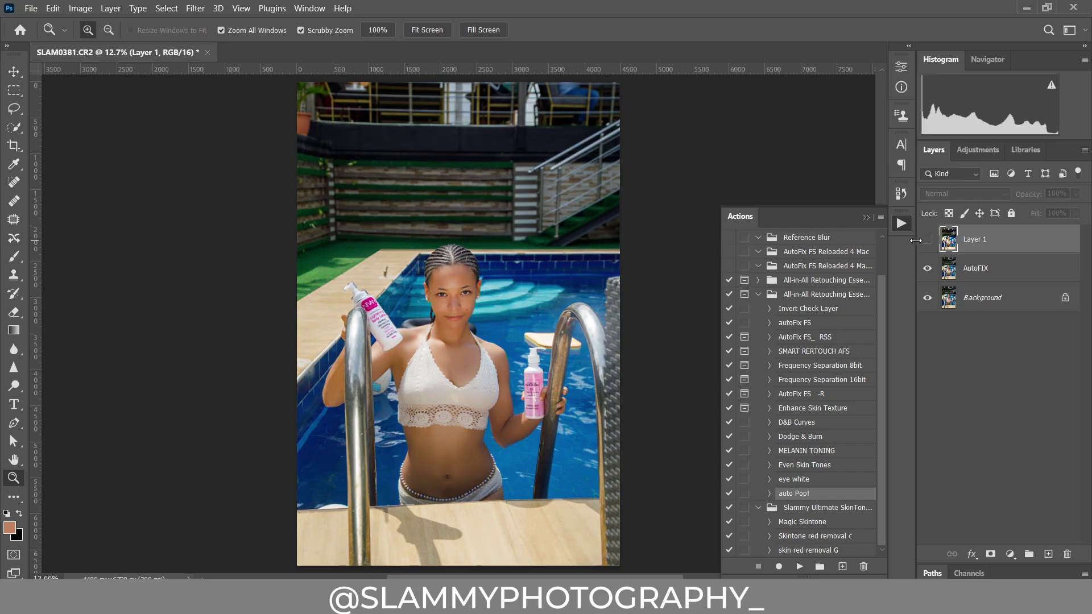
left_click(927, 240)
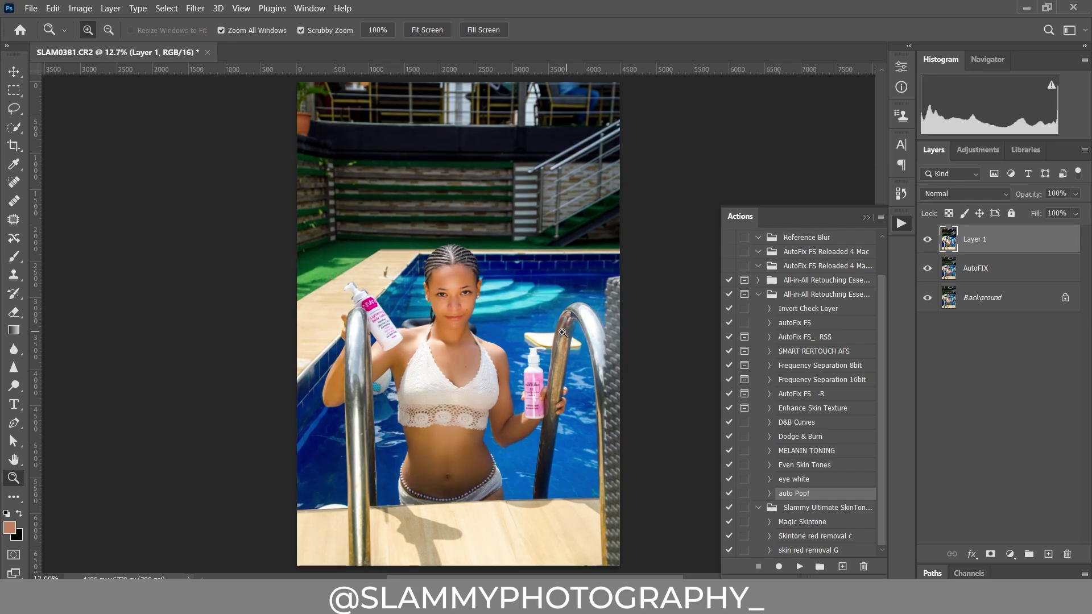
Compare the edit with the original SLAM0381.CR2 history snapshot, and return to the latest history state
left_click(897, 195)
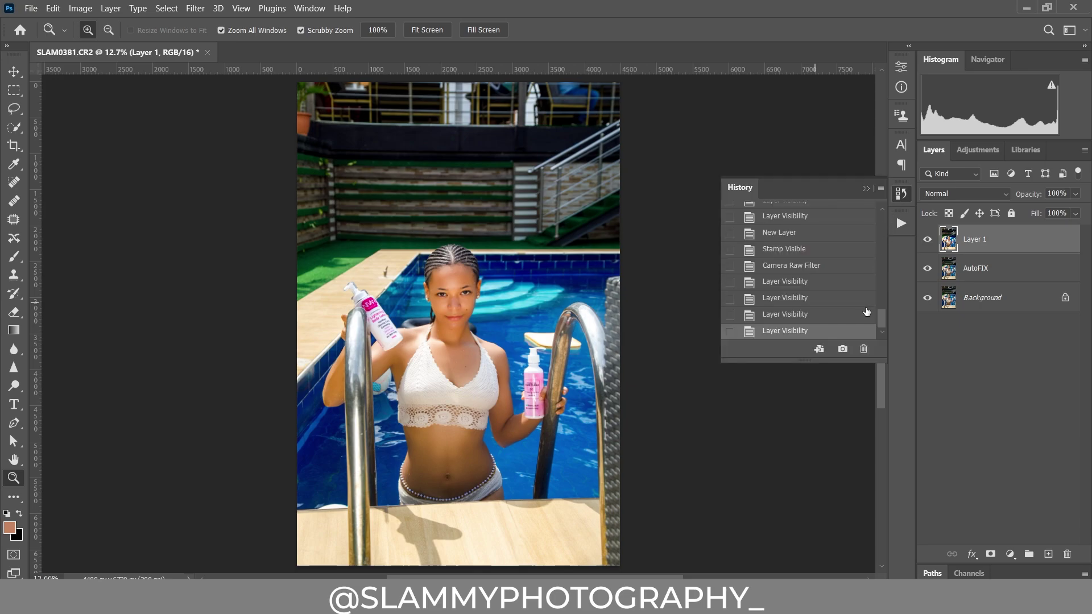
left_click(859, 215)
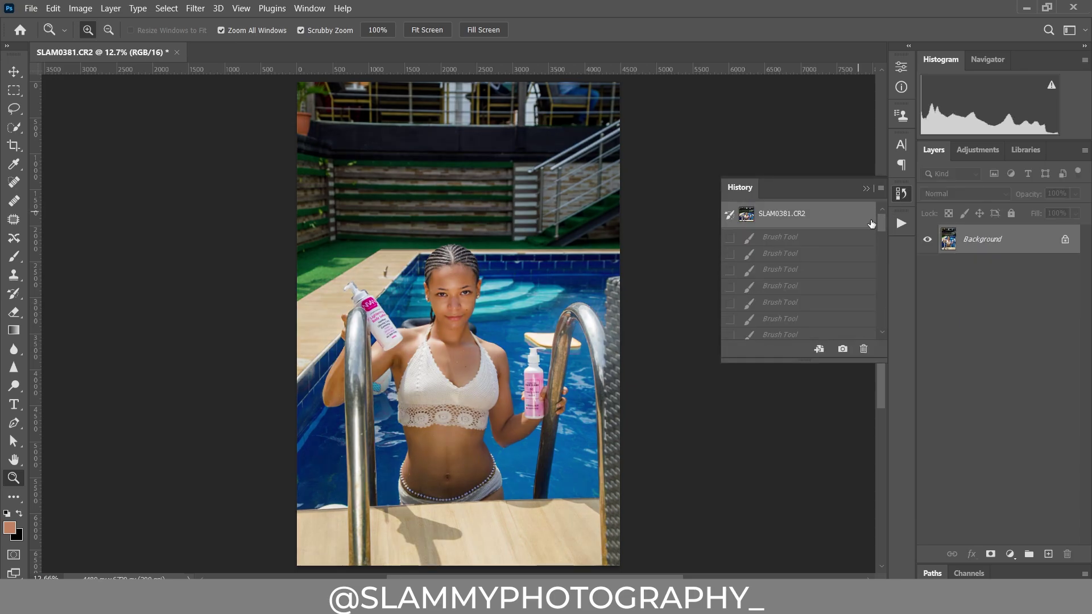
left_click_drag(883, 224, 883, 343)
left_click(837, 333)
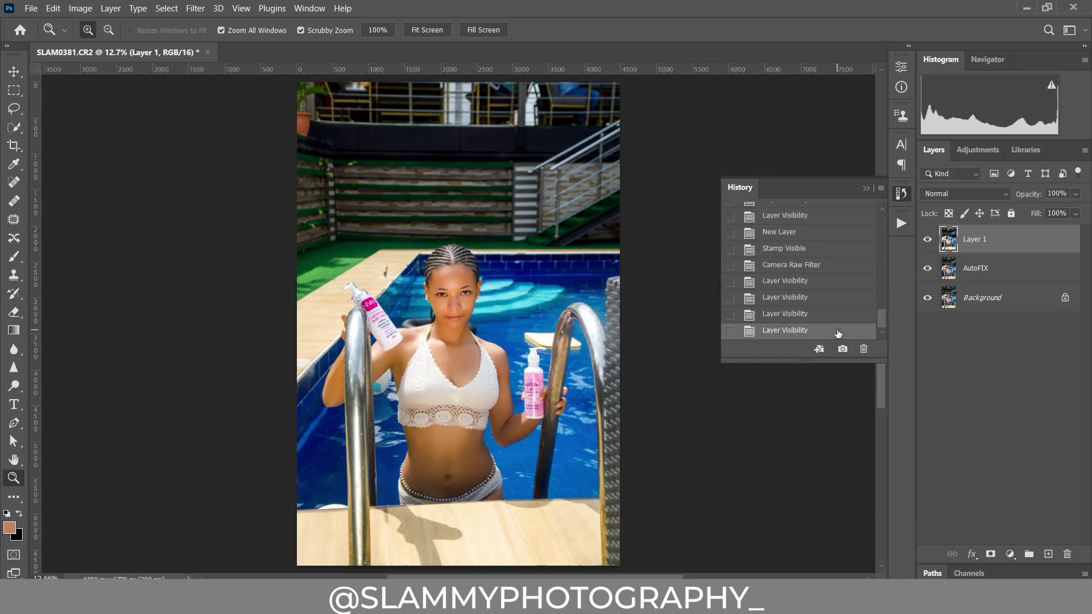
Run the "Even Skin Tones" action from the All-in-All Retouching Essentials set on the photo
left_click_drag(437, 464, 466, 481)
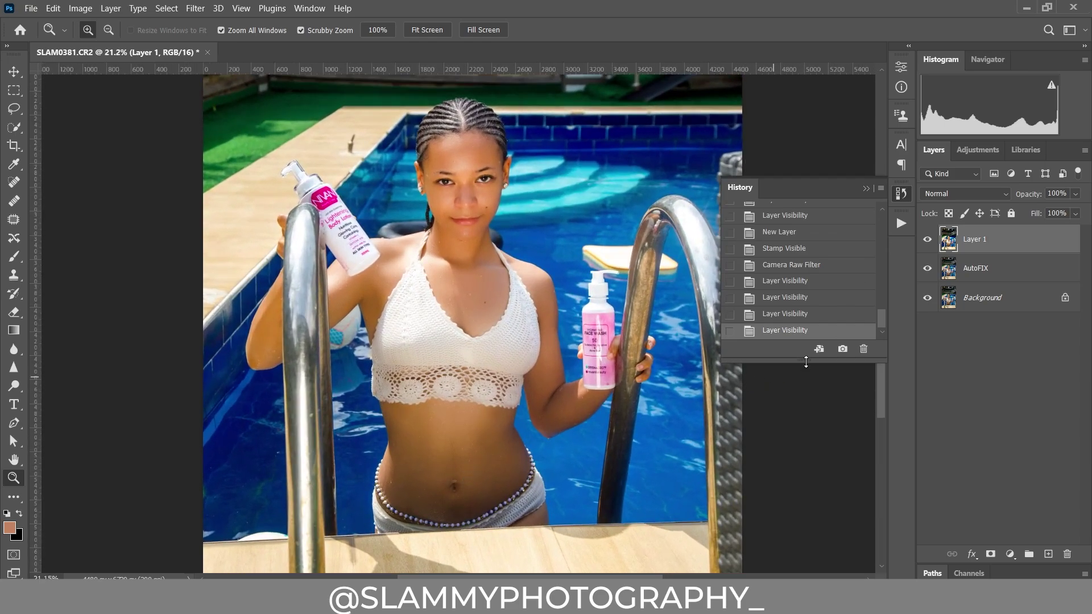
left_click(899, 225)
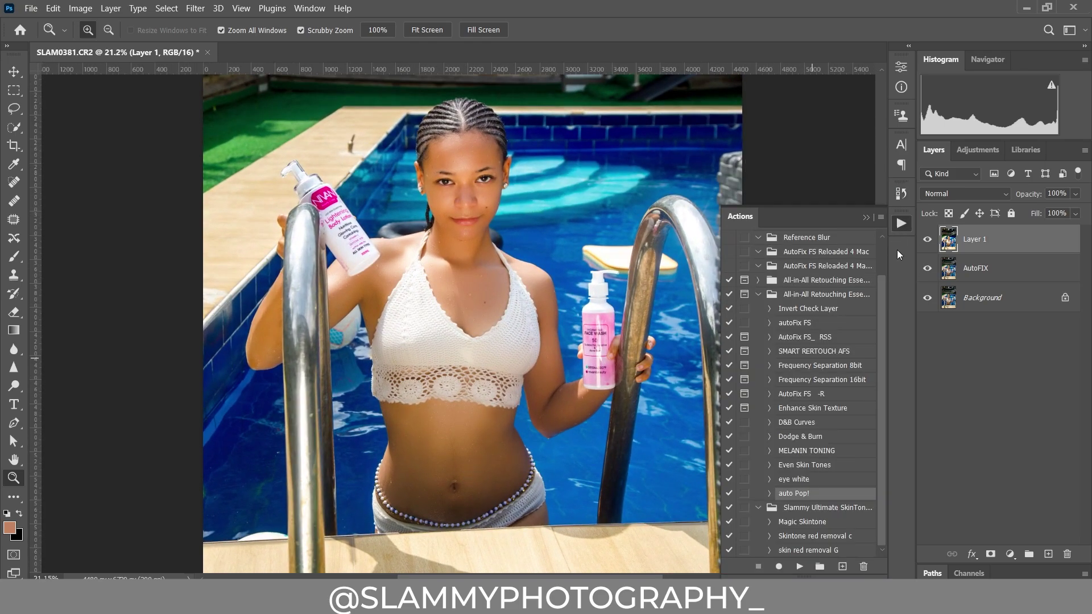
scroll(822, 379, "up", 1)
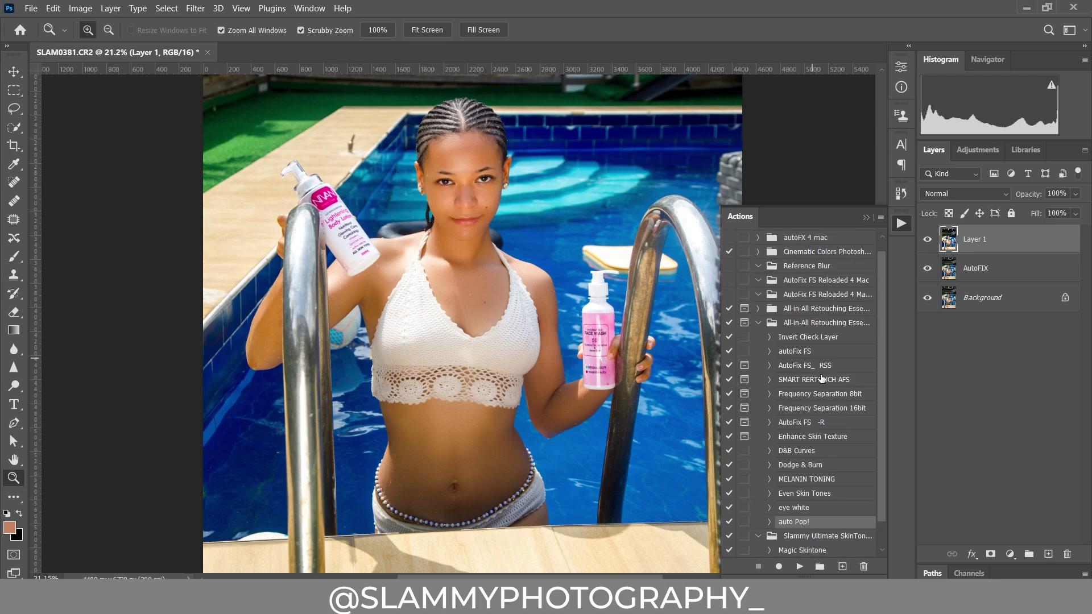
scroll(822, 379, "down", 1)
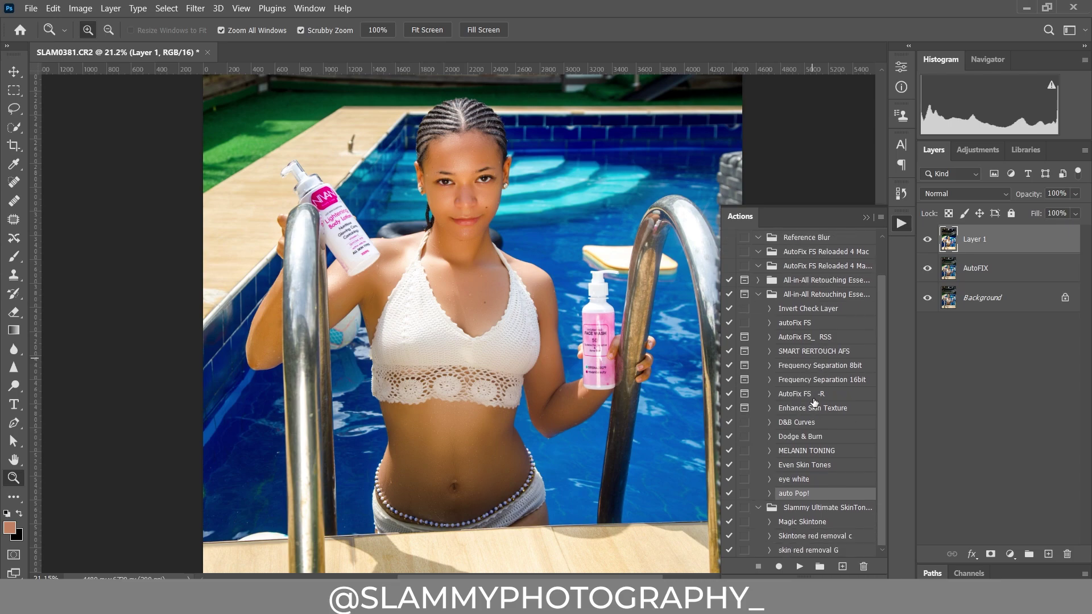
scroll(819, 401, "up", 1)
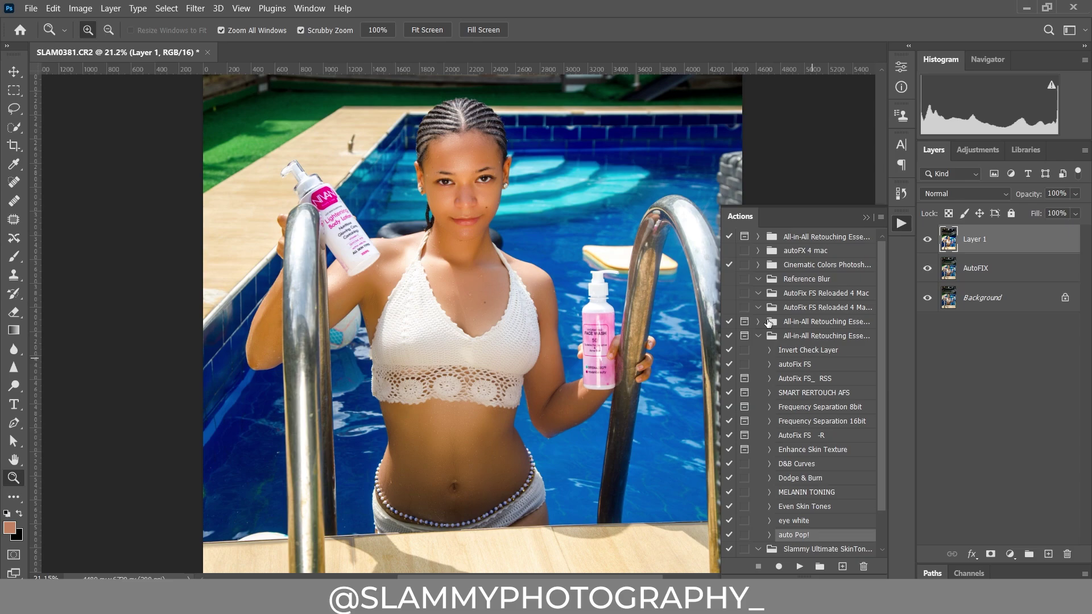
scroll(810, 409, "up", 3)
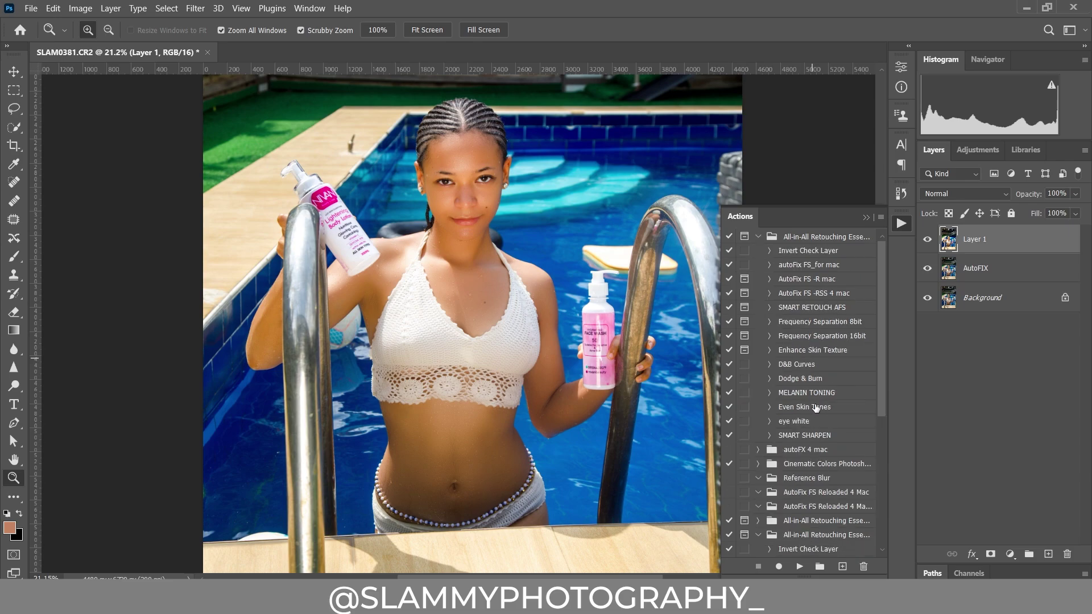
left_click(814, 408)
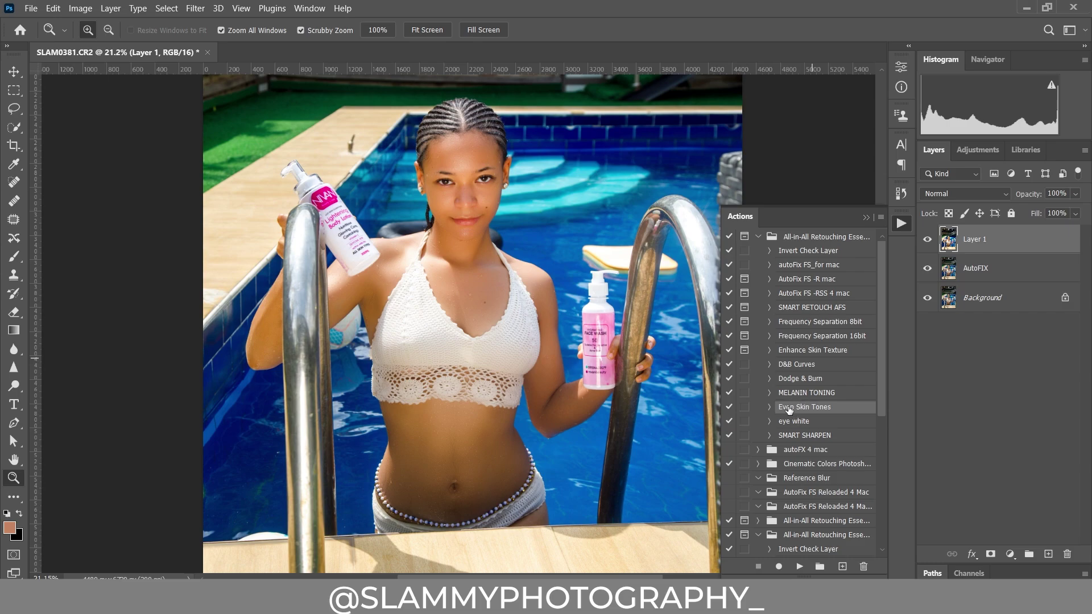
left_click(799, 566)
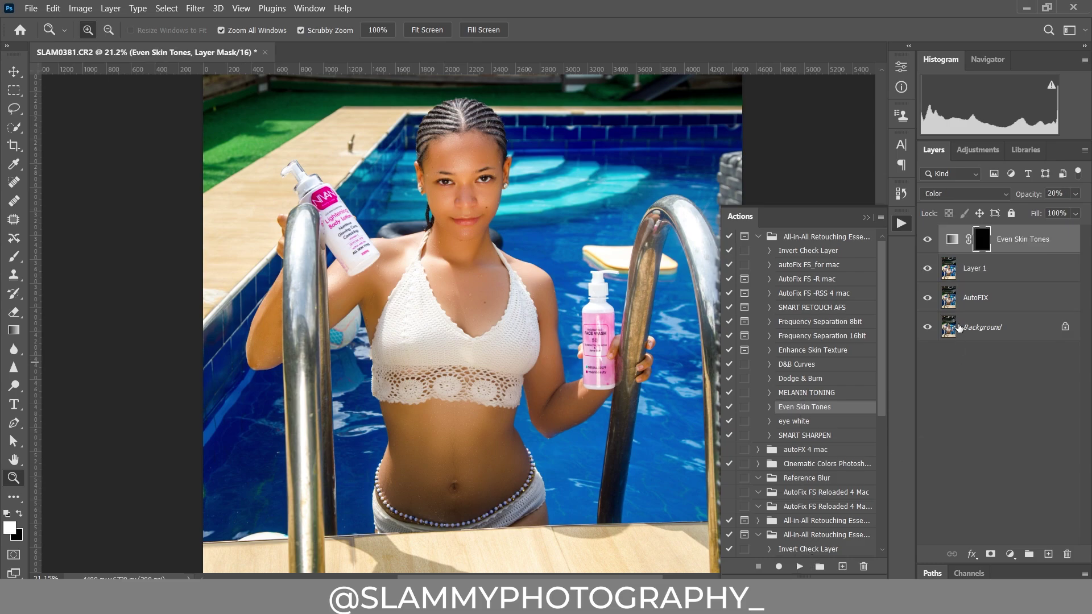
Paint white on the Even Skin Tones mask over the model's face, arms, chest and waist with an enlarged brush at 40% flow
left_click(14, 257)
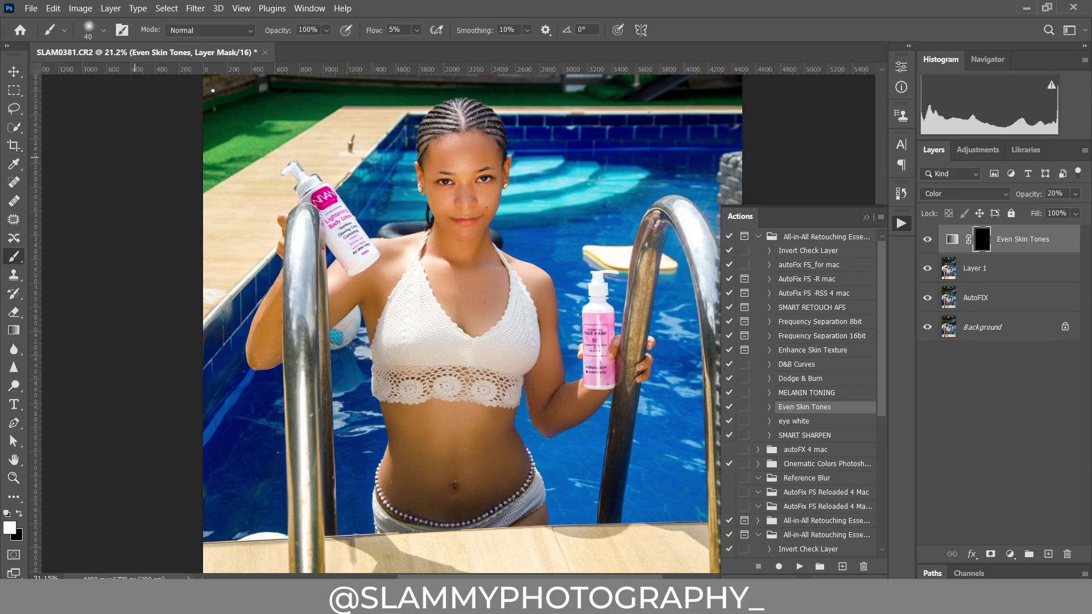
left_click_drag(373, 32, 397, 52)
key("bracketright")
key("bracketright")
key("bracketright")
key("bracketright")
key("bracketright")
key("bracketright")
key("bracketright")
key("bracketright")
key("bracketright")
key("bracketright")
key("bracketright")
key("bracketright")
mouse_move(455, 242)
left_mouse_down()
mouse_move(459, 279)
mouse_move(447, 245)
mouse_move(460, 218)
mouse_move(452, 262)
mouse_move(462, 172)
mouse_move(460, 221)
mouse_move(449, 217)
mouse_move(447, 147)
mouse_move(471, 185)
mouse_move(464, 135)
mouse_move(461, 243)
mouse_move(482, 146)
mouse_move(480, 179)
mouse_move(435, 209)
mouse_move(479, 250)
mouse_move(476, 317)
mouse_move(481, 290)
mouse_move(391, 283)
mouse_move(387, 251)
mouse_move(381, 282)
mouse_move(334, 304)
mouse_move(296, 302)
mouse_move(290, 232)
mouse_move(271, 363)
mouse_move(271, 308)
mouse_move(314, 343)
mouse_move(405, 459)
mouse_move(438, 469)
mouse_move(420, 423)
mouse_move(445, 429)
mouse_move(427, 472)
mouse_move(407, 427)
mouse_move(459, 442)
mouse_move(465, 494)
mouse_move(502, 432)
mouse_move(451, 433)
mouse_move(532, 527)
mouse_move(567, 392)
mouse_move(554, 405)
mouse_move(552, 296)
mouse_move(539, 267)
mouse_move(550, 384)
mouse_move(582, 391)
mouse_move(579, 405)
mouse_move(626, 341)
mouse_move(558, 399)
mouse_move(481, 271)
mouse_move(476, 219)
mouse_move(445, 293)
mouse_move(453, 199)
mouse_move(460, 268)
mouse_move(477, 223)
mouse_move(472, 149)
mouse_move(454, 233)
mouse_move(459, 139)
mouse_move(475, 304)
mouse_move(439, 265)
mouse_move(394, 276)
mouse_move(402, 257)
mouse_move(266, 324)
mouse_move(314, 219)
mouse_move(273, 351)
mouse_move(348, 294)
mouse_move(373, 418)
mouse_move(402, 463)
mouse_move(505, 476)
left_mouse_up()
key("bracketright")
key("bracketleft")
key("bracketleft")
key("bracketright")
Set the Even Skin Tones layer's opacity to 30% and compare the skin with and without it
left_click_drag(1024, 198, 1072, 203)
left_click_drag(1070, 203, 1026, 194)
left_click(927, 240)
left_click(928, 240)
Check the Even Skin Tones mask with the red overlay and paint in the missed skin on the chest, face, waist and forearm
key("bracketleft")
key("backslash")
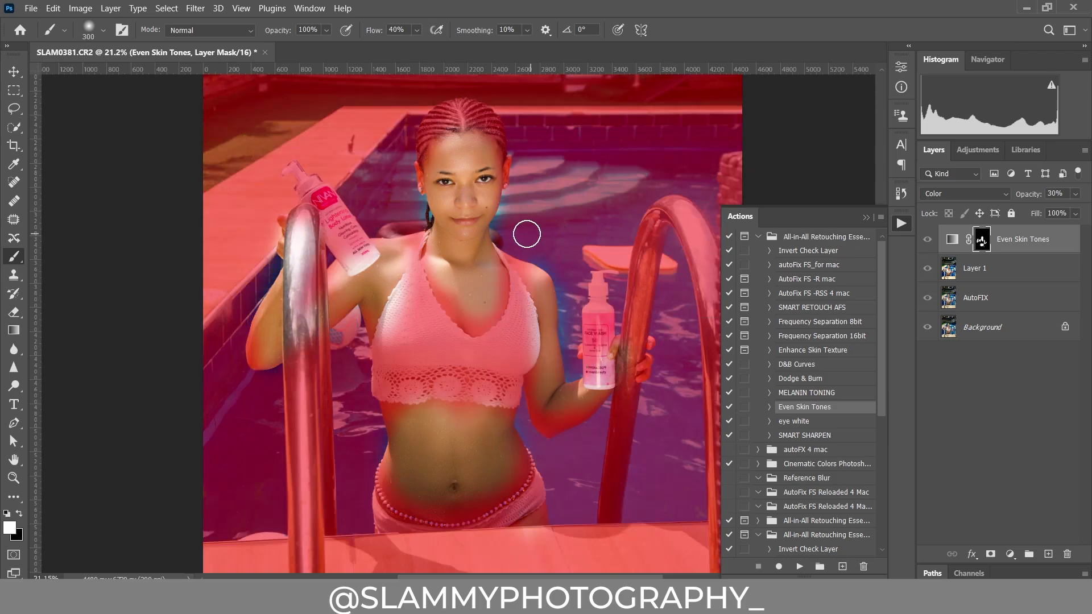
key("bracketleft")
key("backslash")
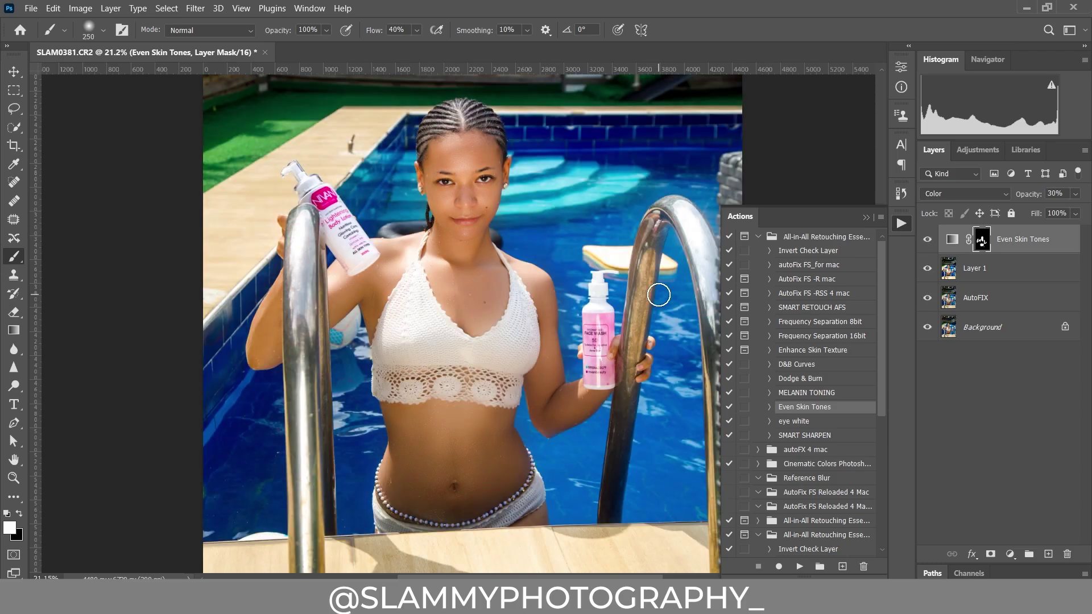
key("backslash")
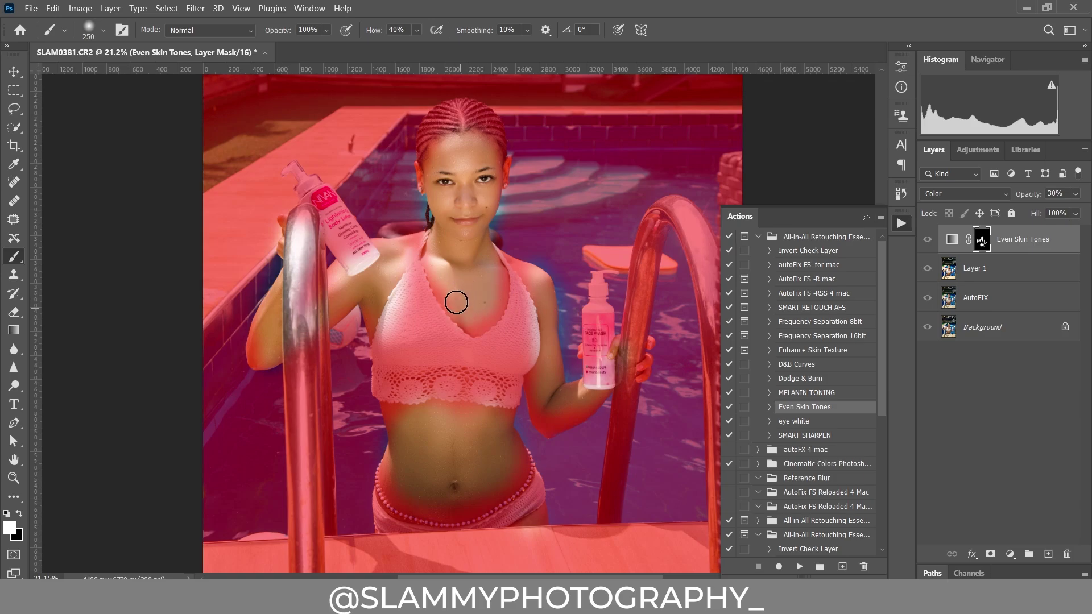
mouse_move(461, 308)
left_mouse_down()
mouse_move(437, 258)
mouse_move(453, 305)
mouse_move(482, 323)
mouse_move(505, 288)
mouse_move(501, 262)
mouse_move(497, 304)
mouse_move(449, 266)
mouse_move(454, 162)
mouse_move(448, 179)
mouse_move(440, 151)
mouse_move(487, 196)
left_mouse_up()
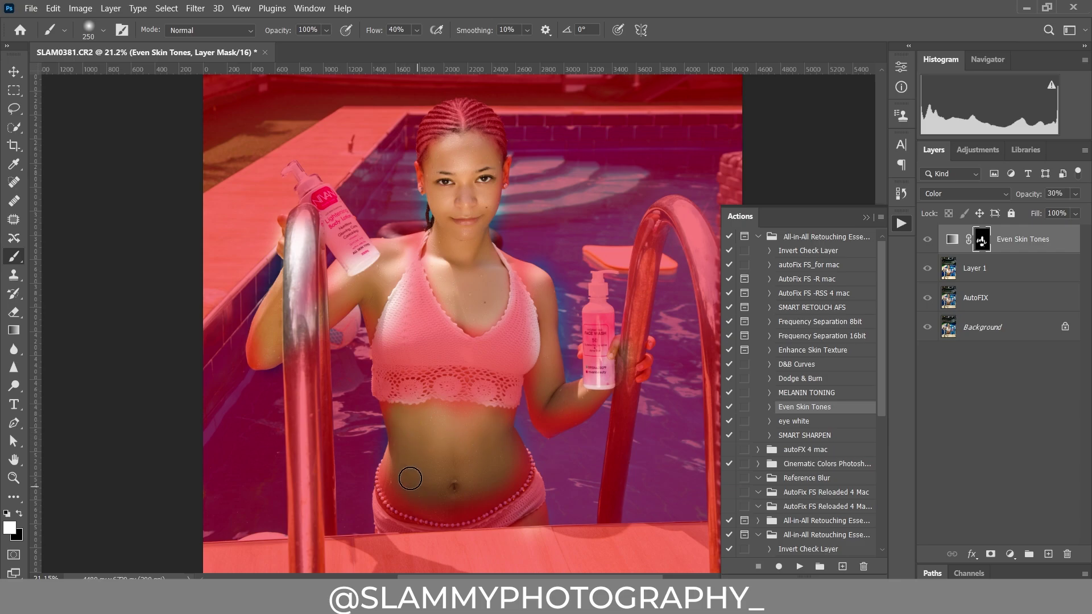
mouse_move(386, 487)
left_mouse_down()
mouse_move(403, 505)
mouse_move(456, 514)
mouse_move(444, 507)
mouse_move(514, 485)
mouse_move(511, 406)
mouse_move(561, 354)
mouse_move(542, 420)
mouse_move(540, 368)
mouse_move(554, 426)
mouse_move(590, 407)
mouse_move(600, 381)
left_mouse_up()
key("c")
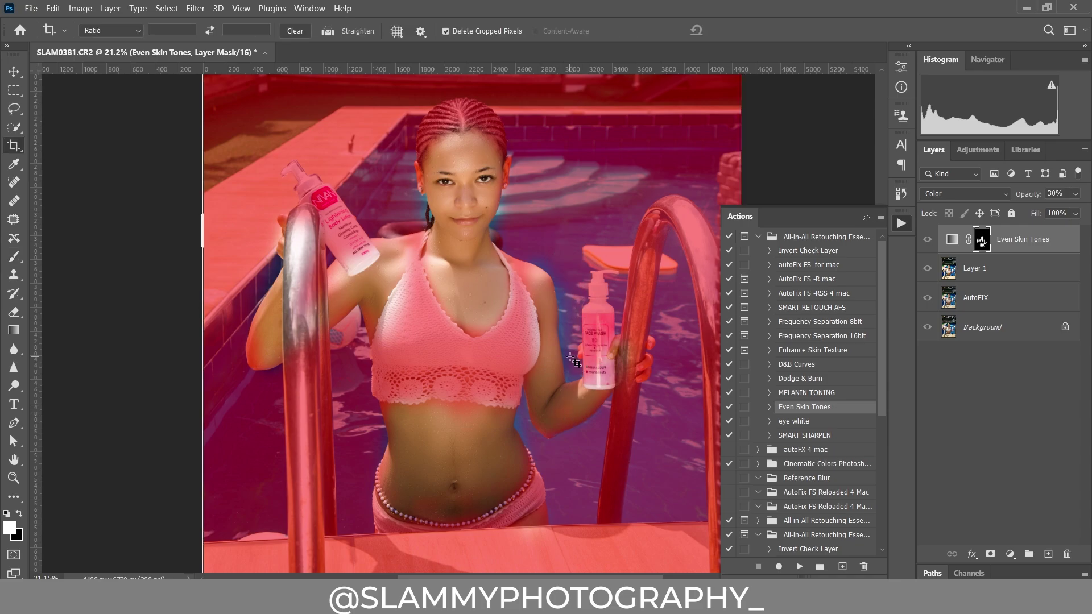
key("b")
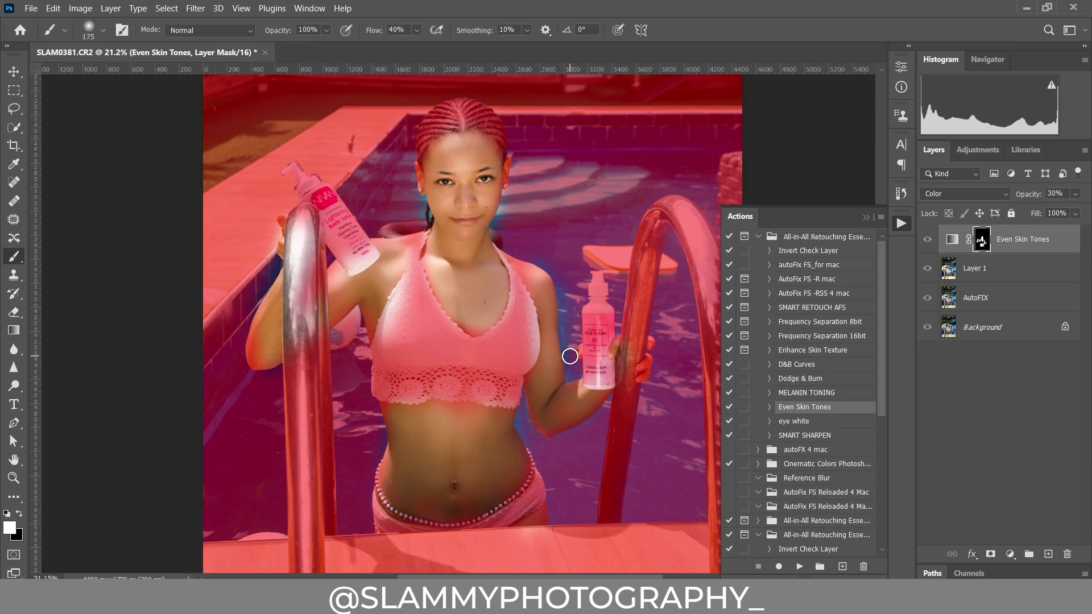
key("backslash")
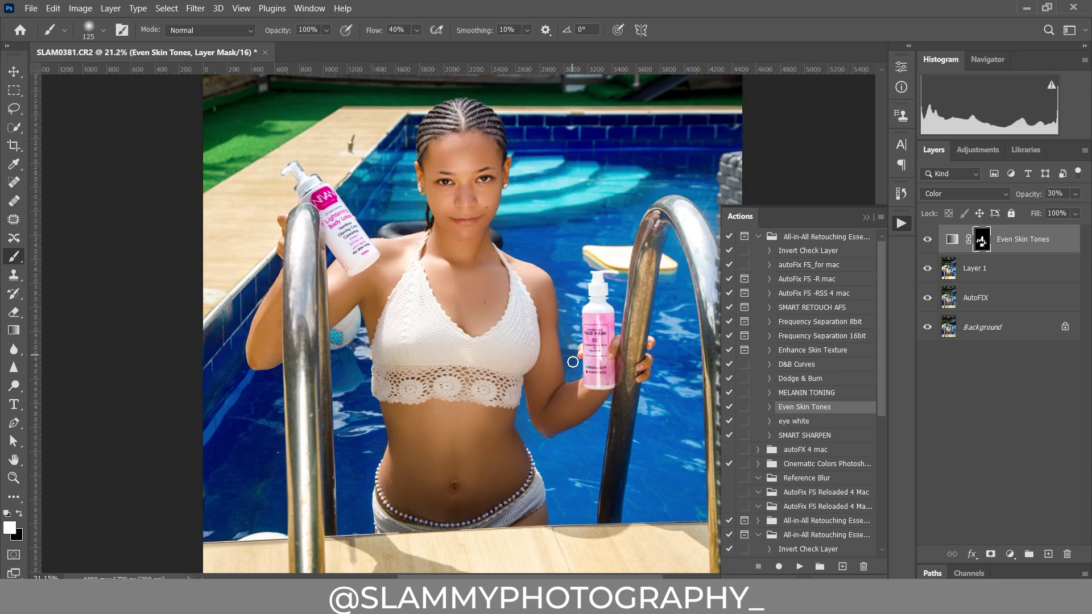
key("x")
Compare the whole photo with and without the Even Skin Tones layer and set its opacity to 28%
left_click(241, 8)
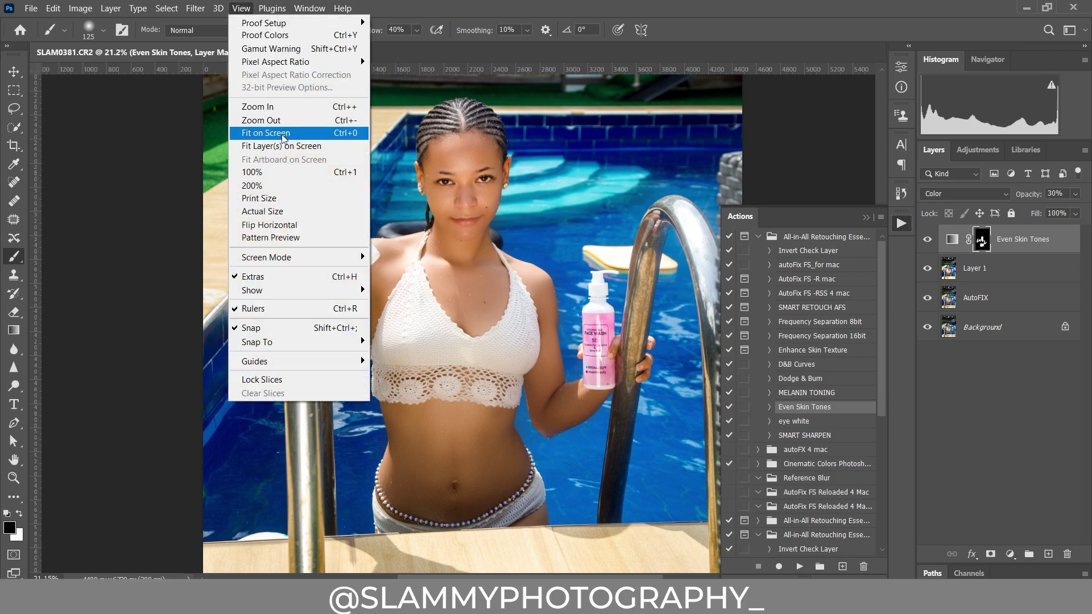
left_click(263, 132)
left_click(929, 241)
left_click(929, 242)
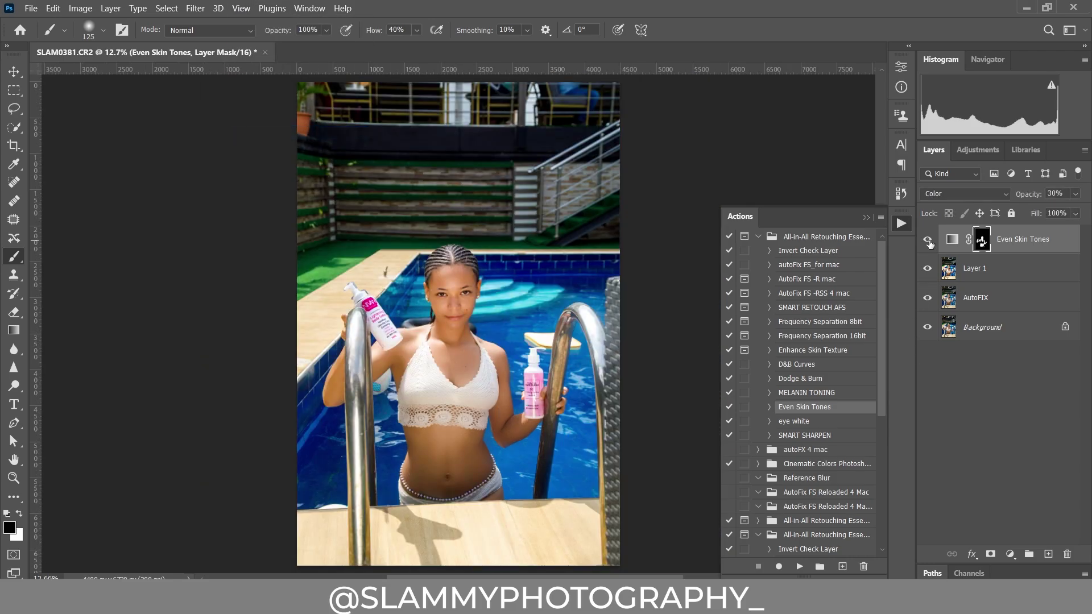
left_click_drag(1029, 197, 1028, 198)
Run the "Orange & Teal" action from the Cinematic Colors set and compare the photo with and without its group
scroll(822, 461, "down", 3)
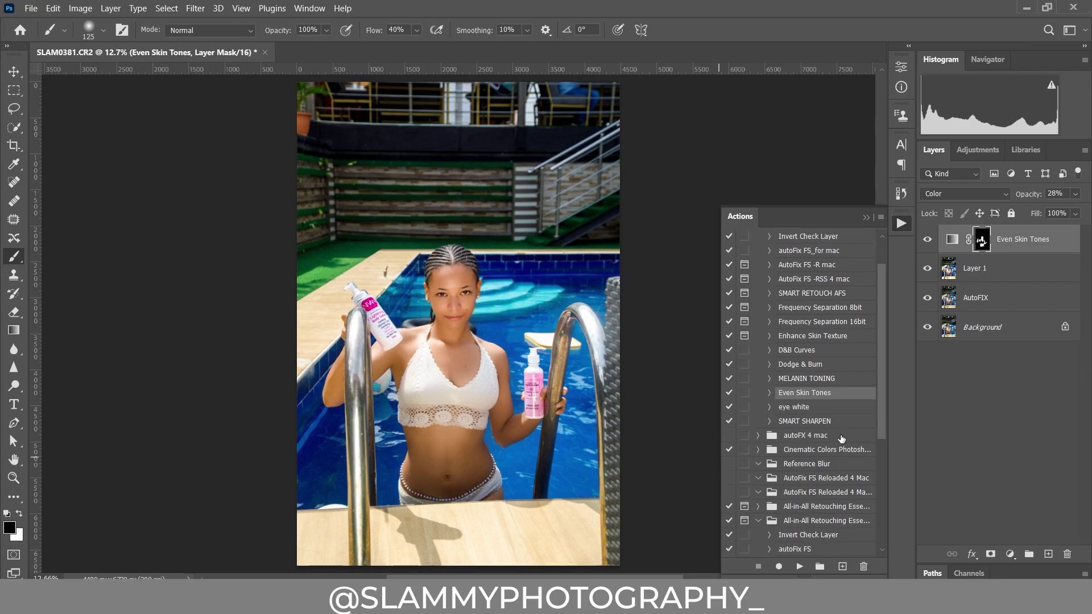
scroll(772, 411, "up", 2)
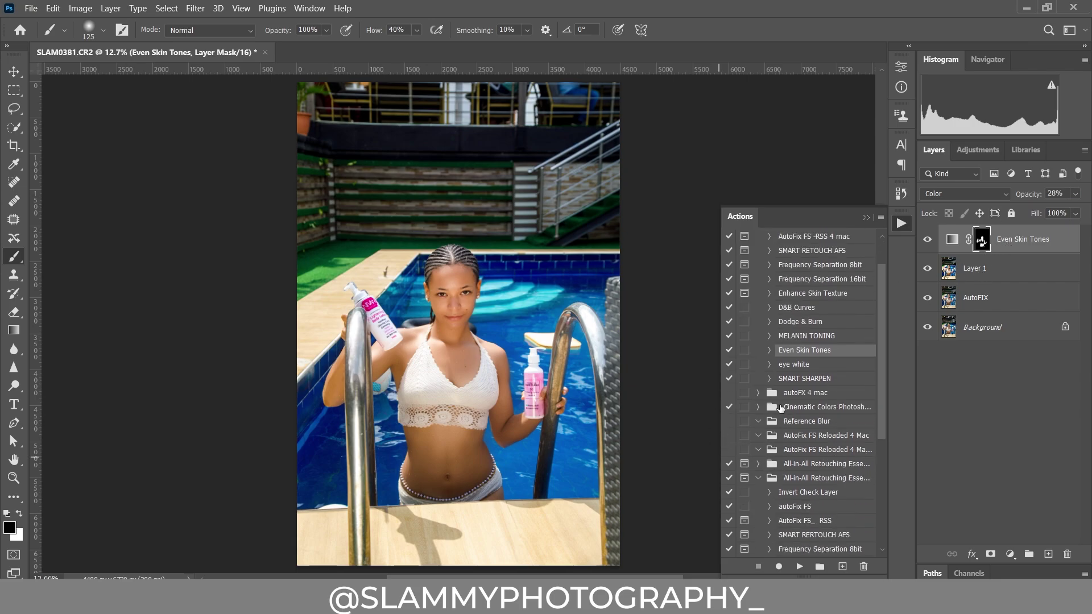
left_click(760, 422)
scroll(785, 449, "down", 4)
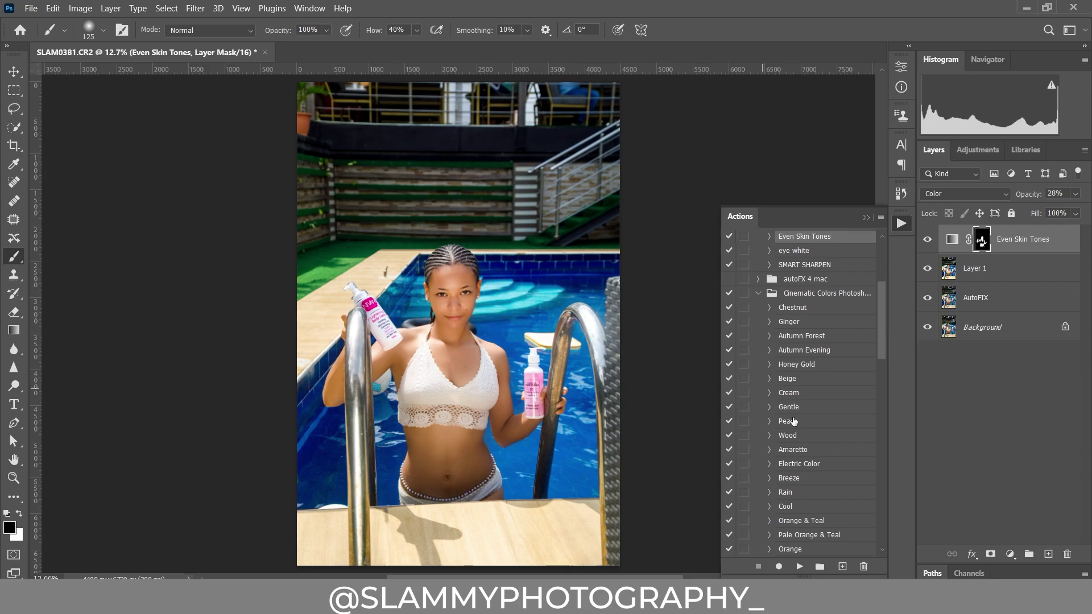
scroll(794, 422, "down", 2)
left_click(802, 481)
left_click(799, 567)
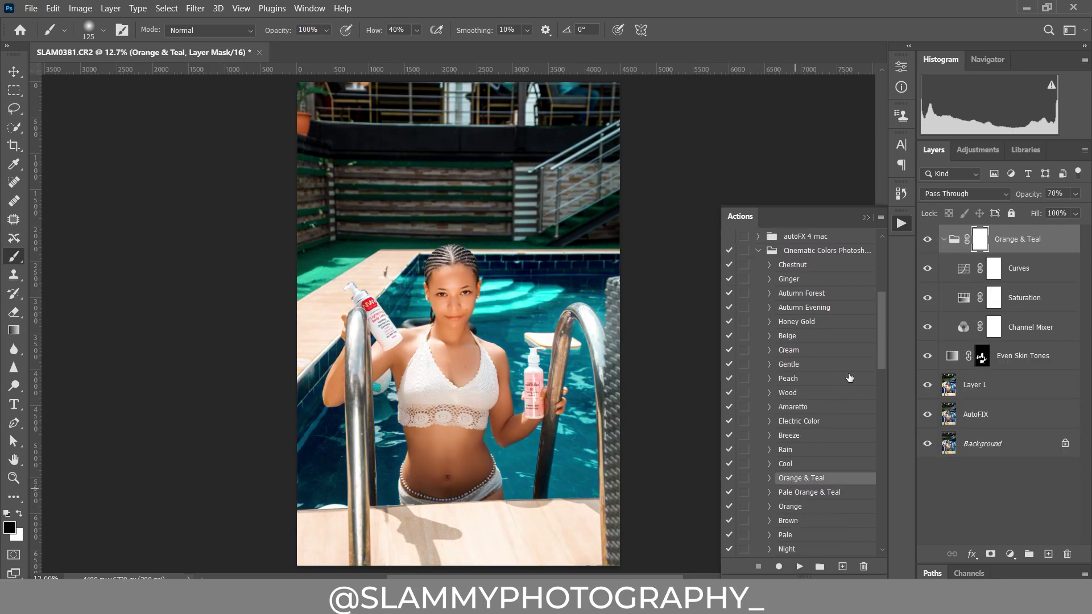
left_click(927, 239)
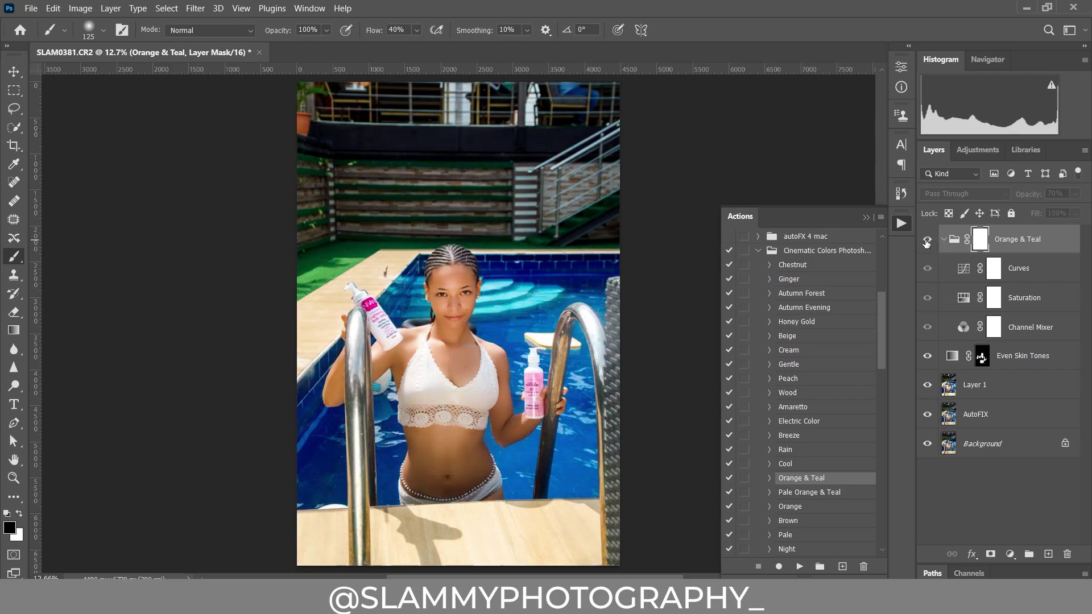
left_click(927, 239)
Collapse the Orange & Teal group, set its opacity to 40% and compare the photo with and without it
left_click(945, 239)
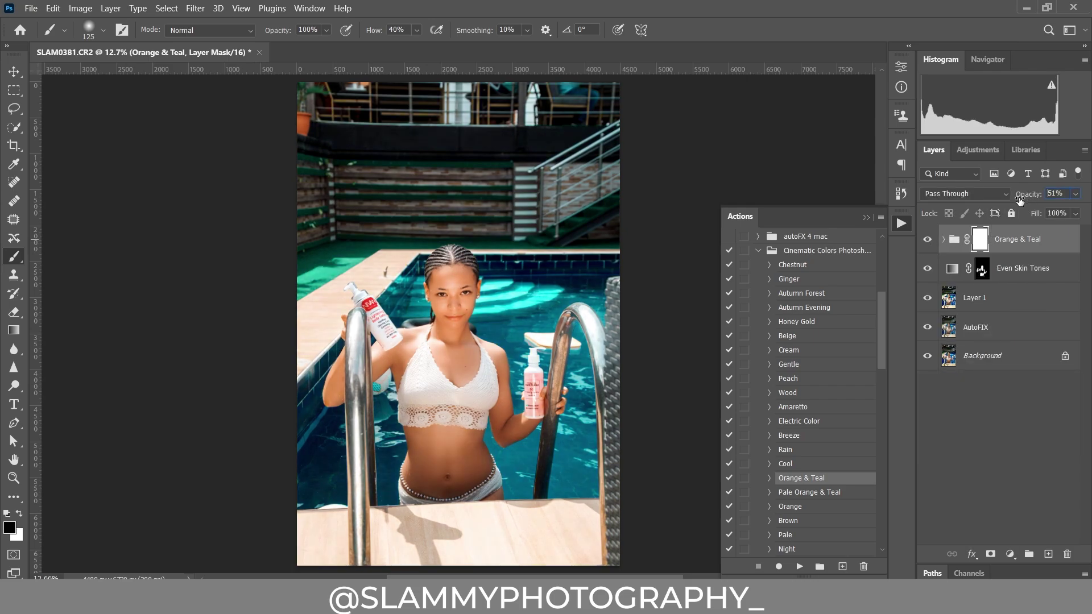
left_click_drag(1041, 197, 1023, 205)
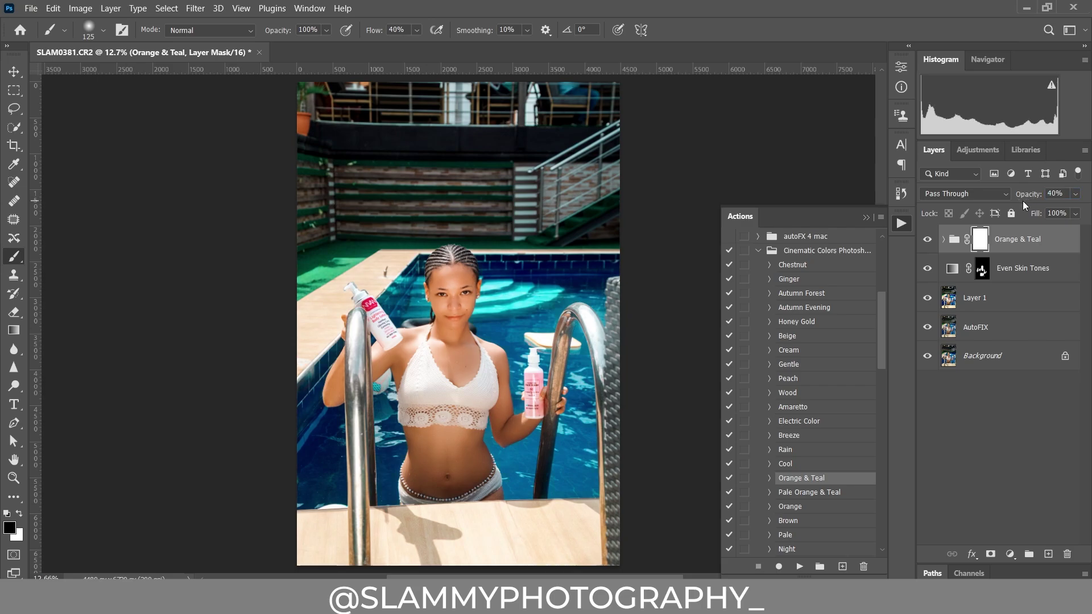
left_click(925, 241)
left_click(925, 241)
left_click(925, 242)
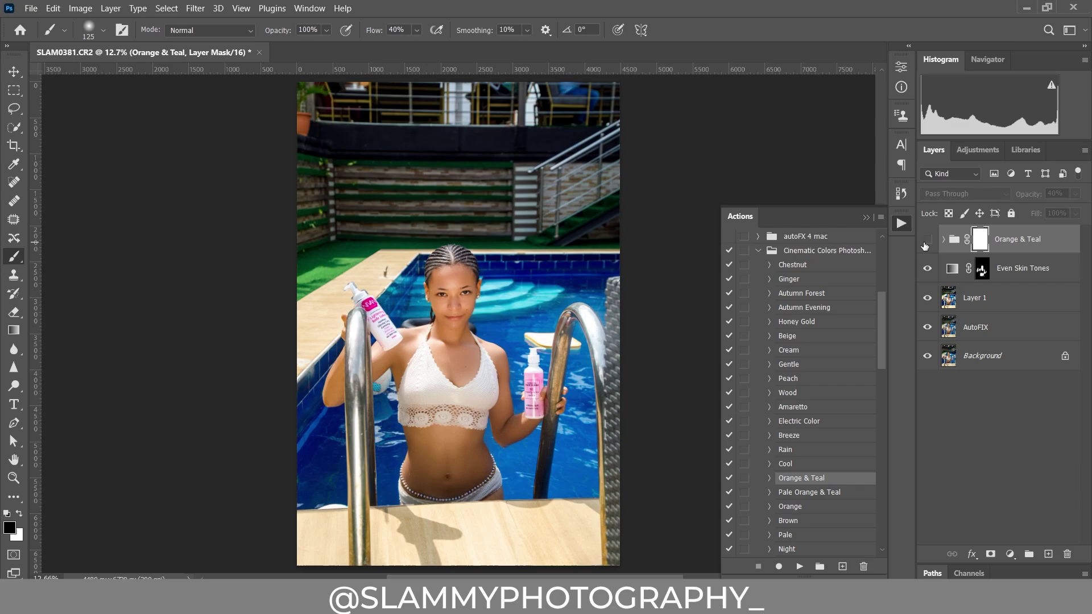
left_click(925, 243)
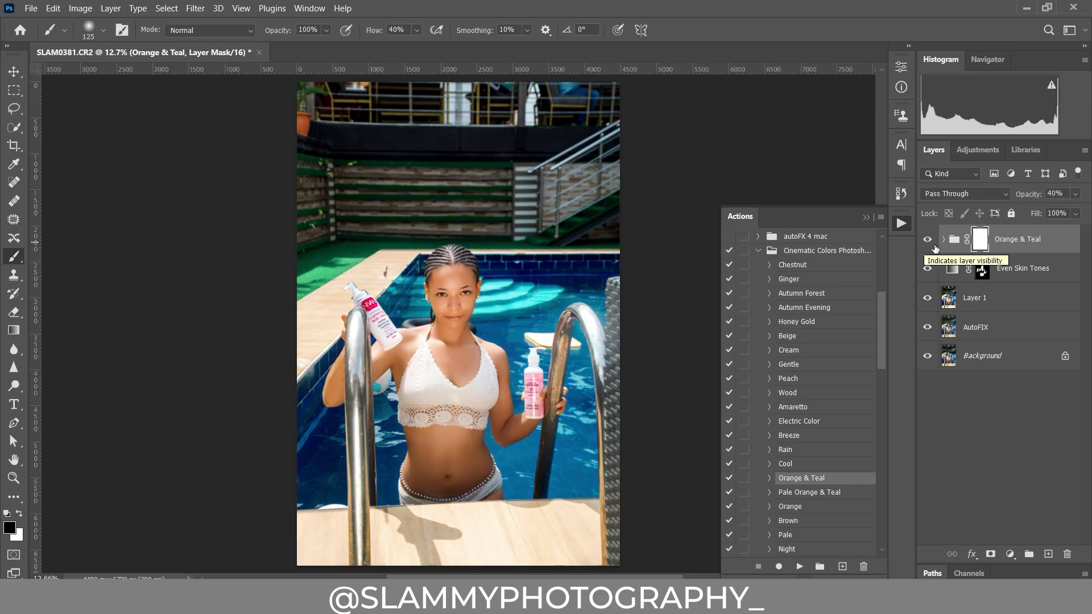
Run the "eye white" action from the All-in-All Retouching Essentials set
left_click(758, 250)
scroll(879, 415, "down", 2)
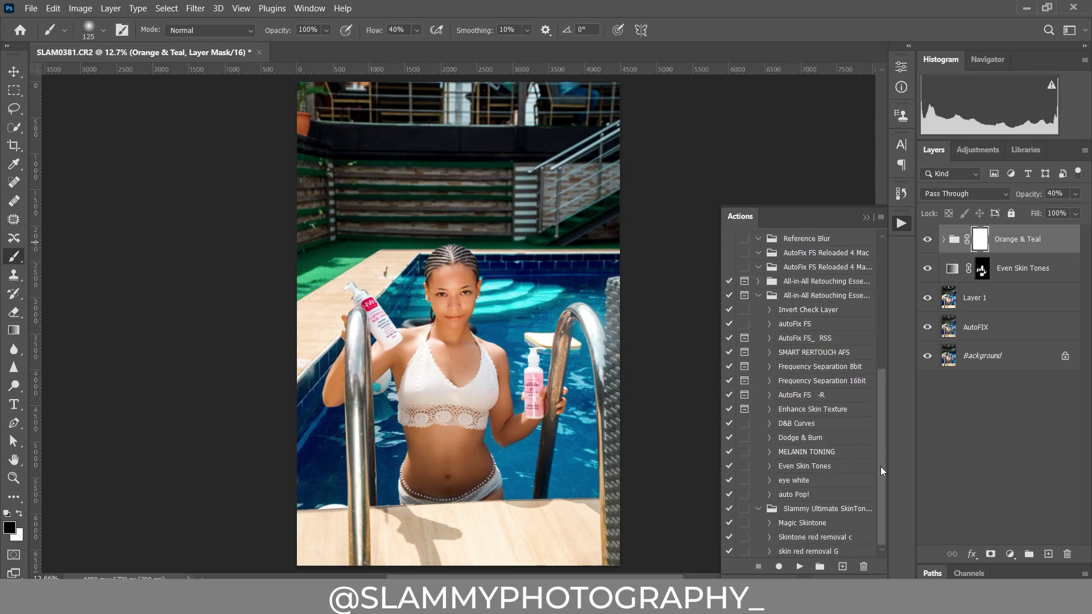
left_click(790, 486)
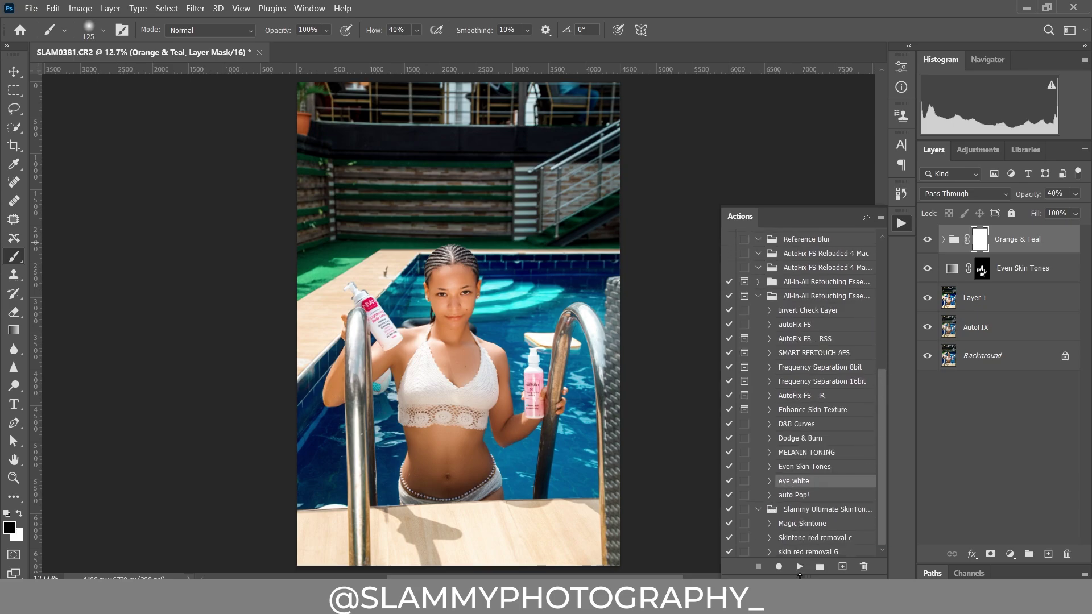
left_click(800, 566)
left_click(865, 218)
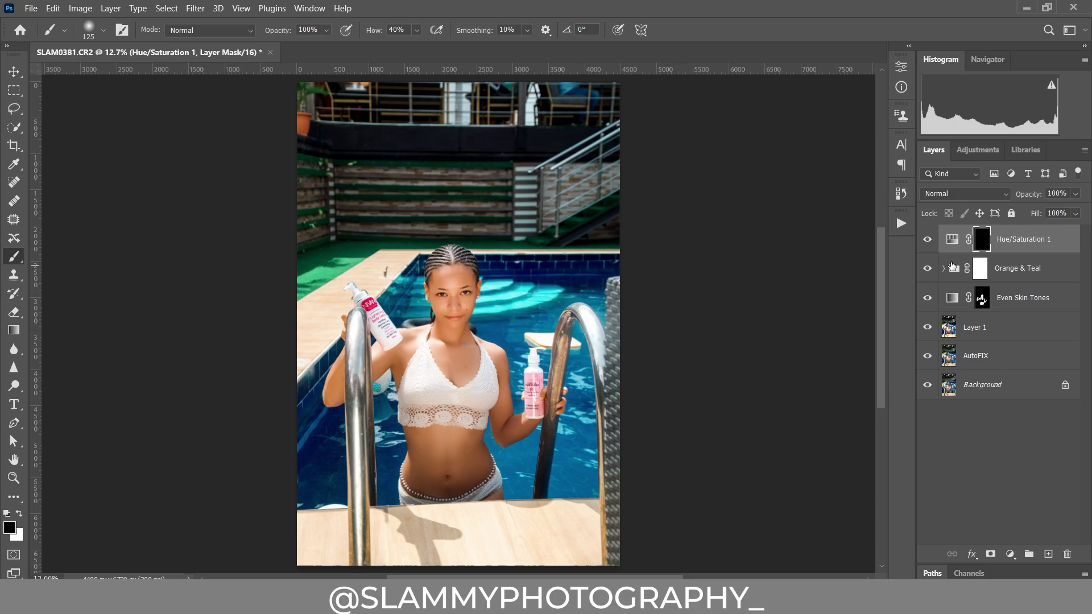
left_click(901, 223)
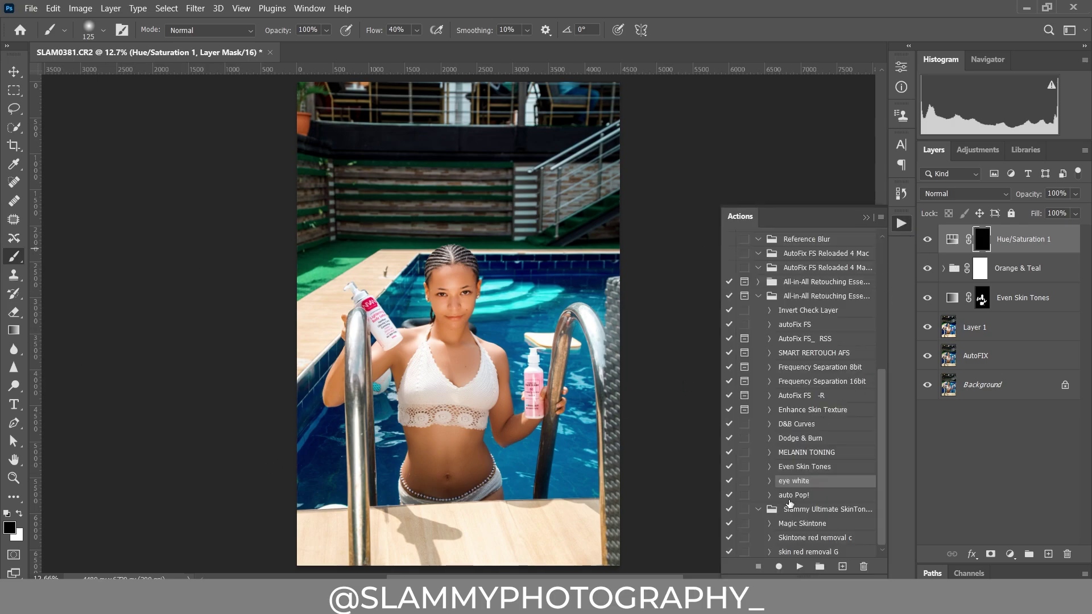
Paint over the eye whites on the Hue/Saturation 1 mask with a white brush at size 35
left_click(14, 478)
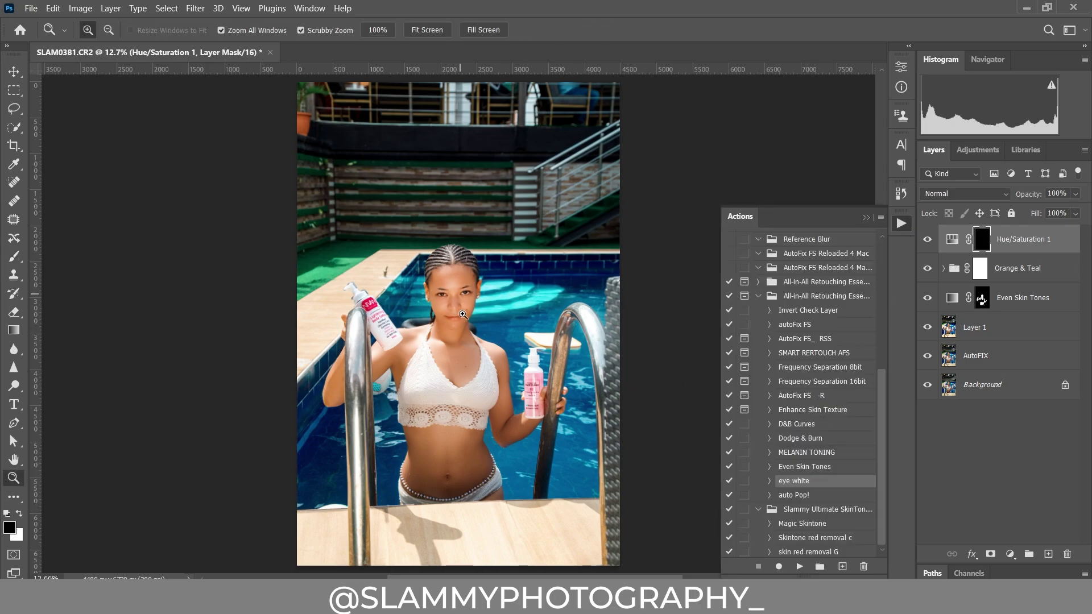
left_click(462, 315)
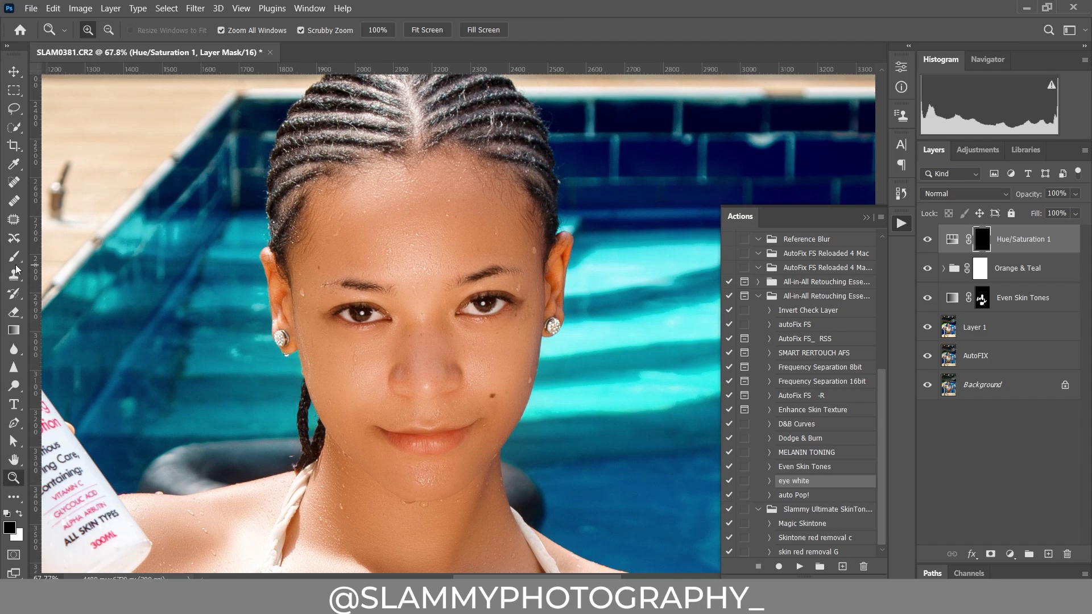
left_click(14, 257)
left_click(20, 513)
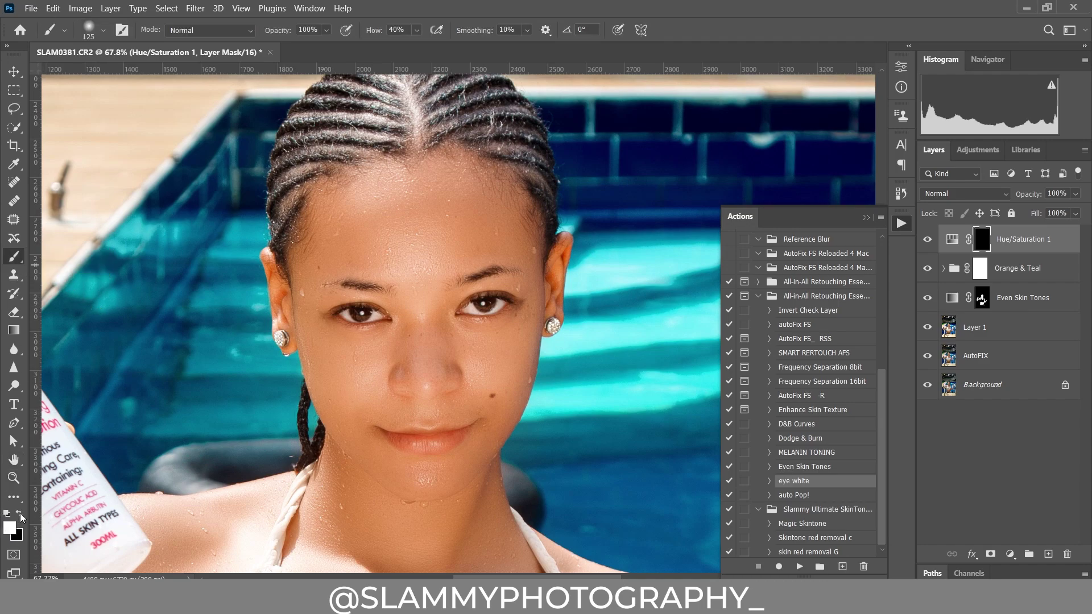
key("bracketleft")
key("bracketleft")
key("bracketleft")
key("bracketleft")
key("bracketleft")
key("bracketleft")
key("bracketleft")
key("bracketleft")
key("bracketright")
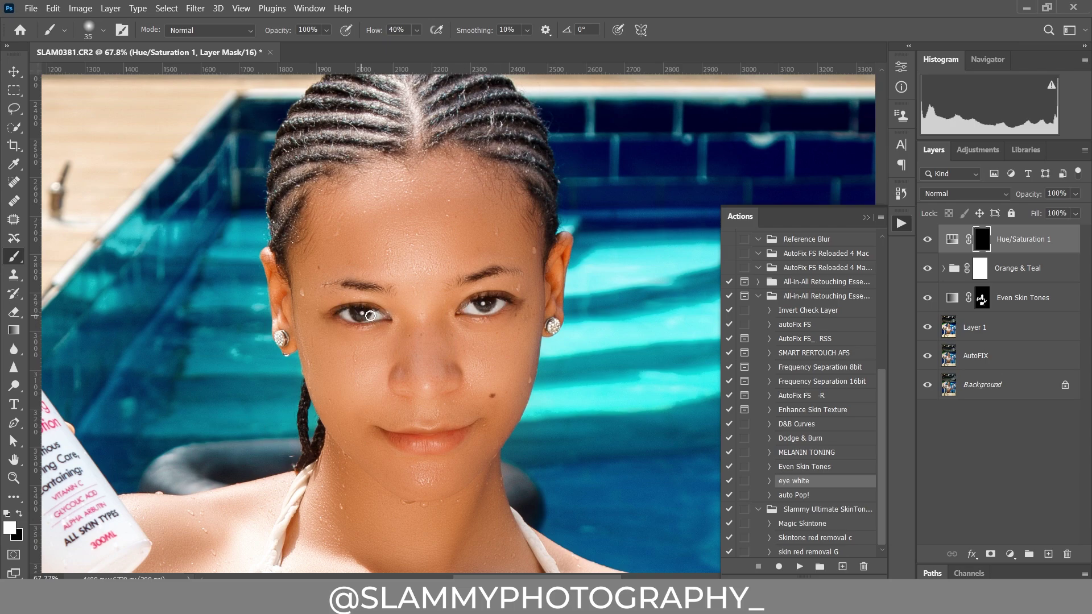
Compare the face with and without the Hue/Saturation 1 layer and return to viewing the whole photo
left_click(929, 243)
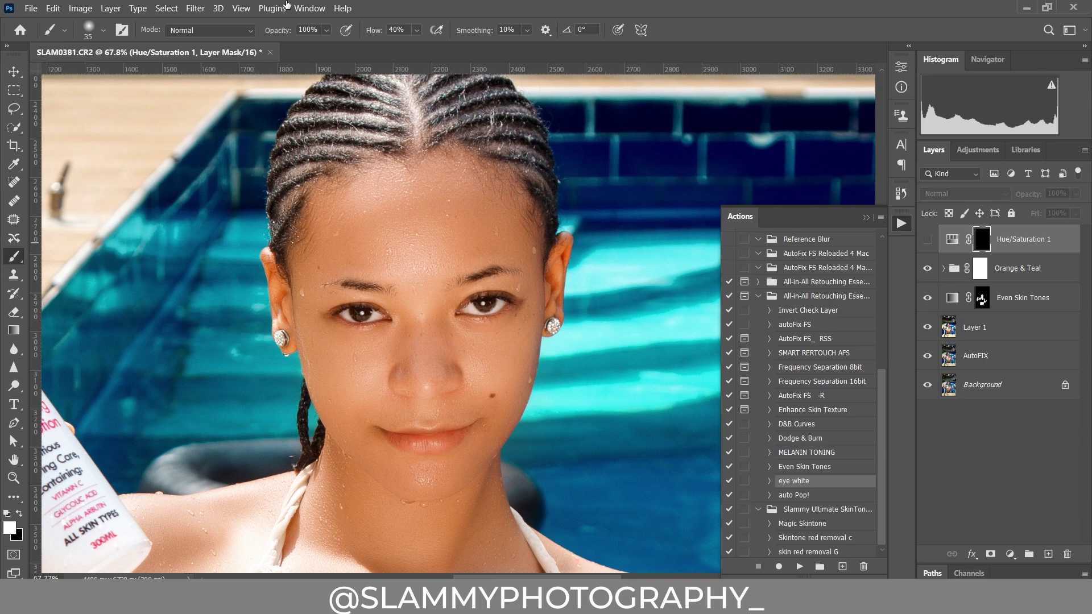
left_click(241, 8)
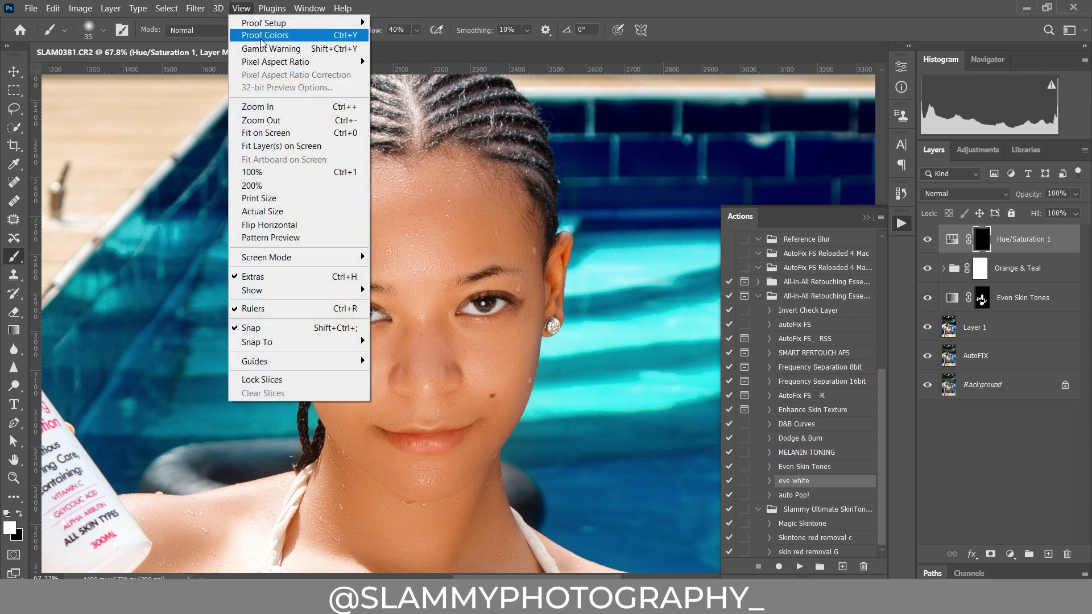
left_click(280, 134)
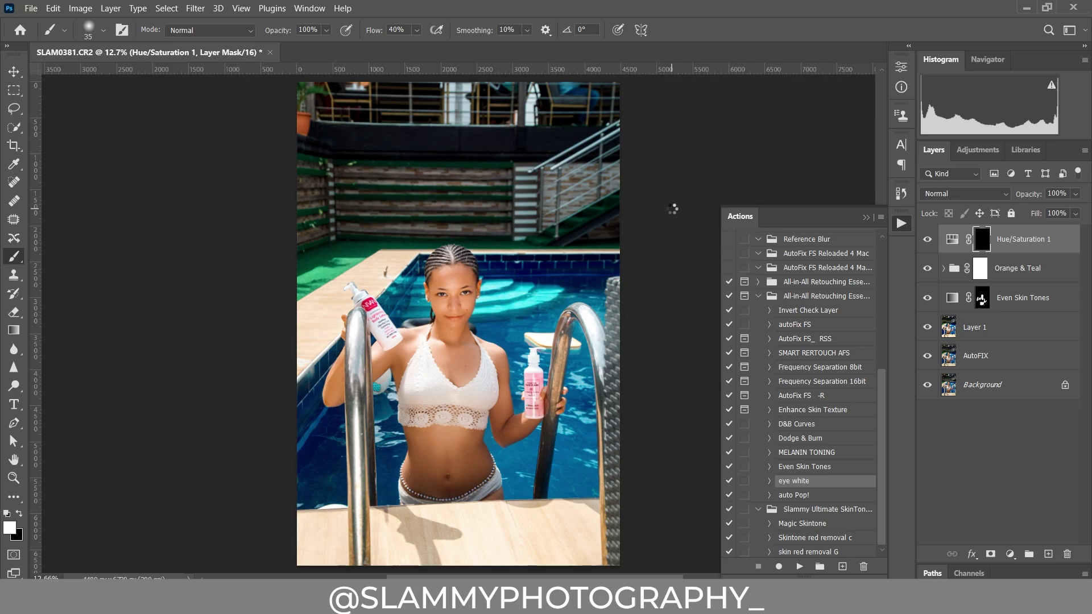
Stamp all visible layers into a new top layer and open it in the Camera Raw Filter
key("ctrl+shift+alt+e")
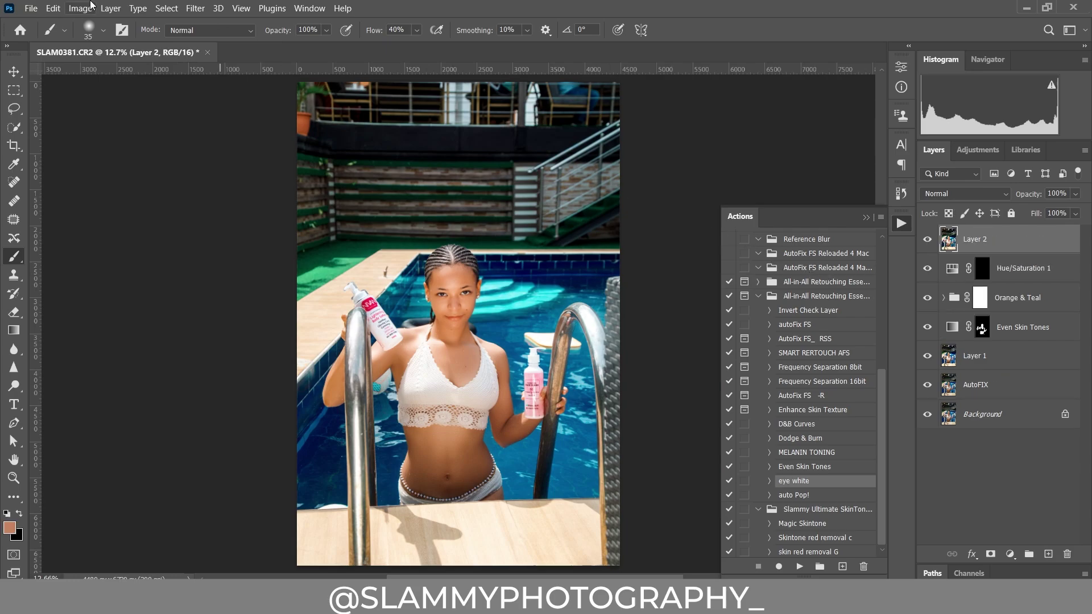
left_click(195, 8)
left_click(244, 108)
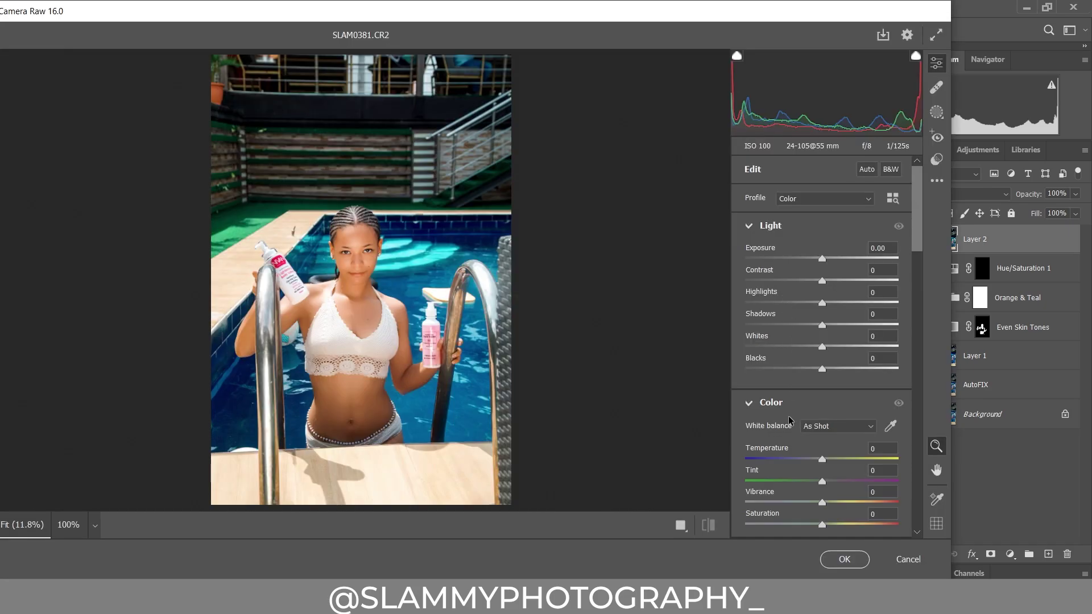
Set Temperature to +6, Whites to +8, Blacks to -2, Contrast to +2, Vibrance to +6 and Saturation to -1
left_click_drag(783, 453, 789, 453)
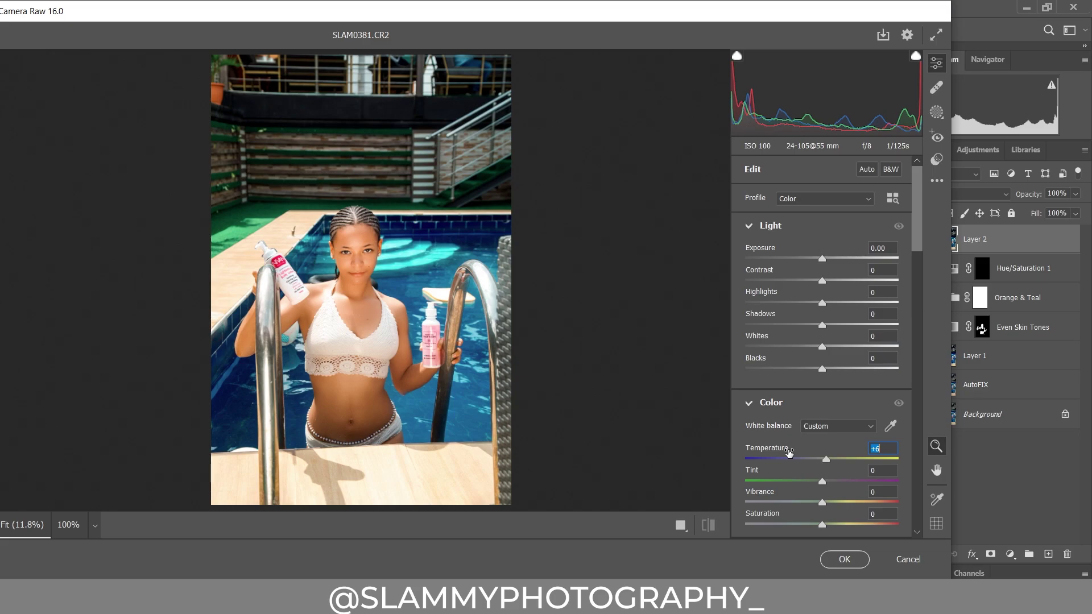
left_click_drag(771, 340, 776, 360)
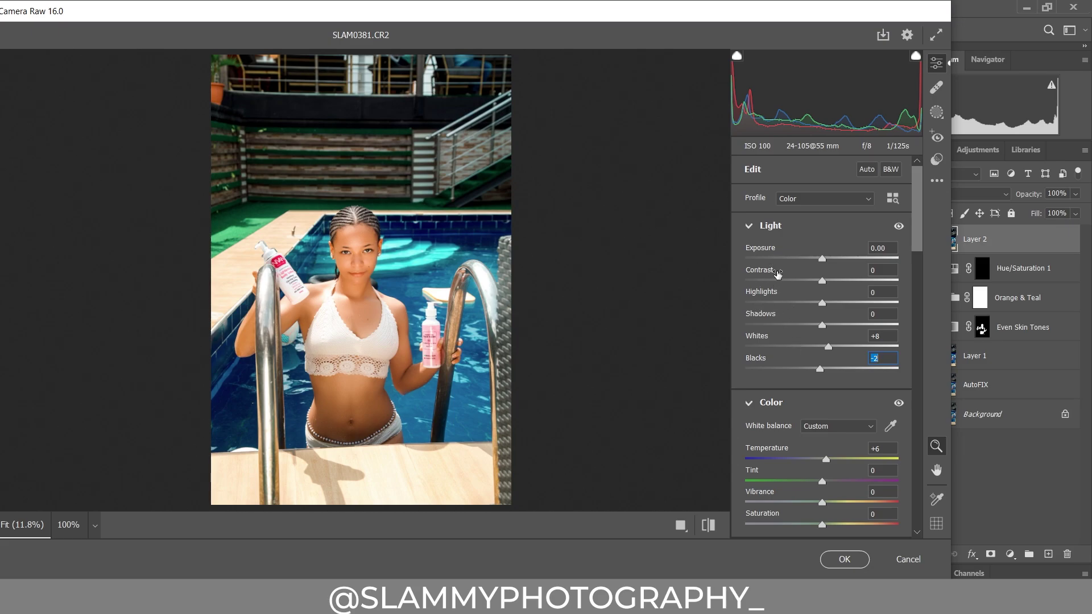
left_click_drag(778, 274, 779, 273)
scroll(799, 422, "down", 3)
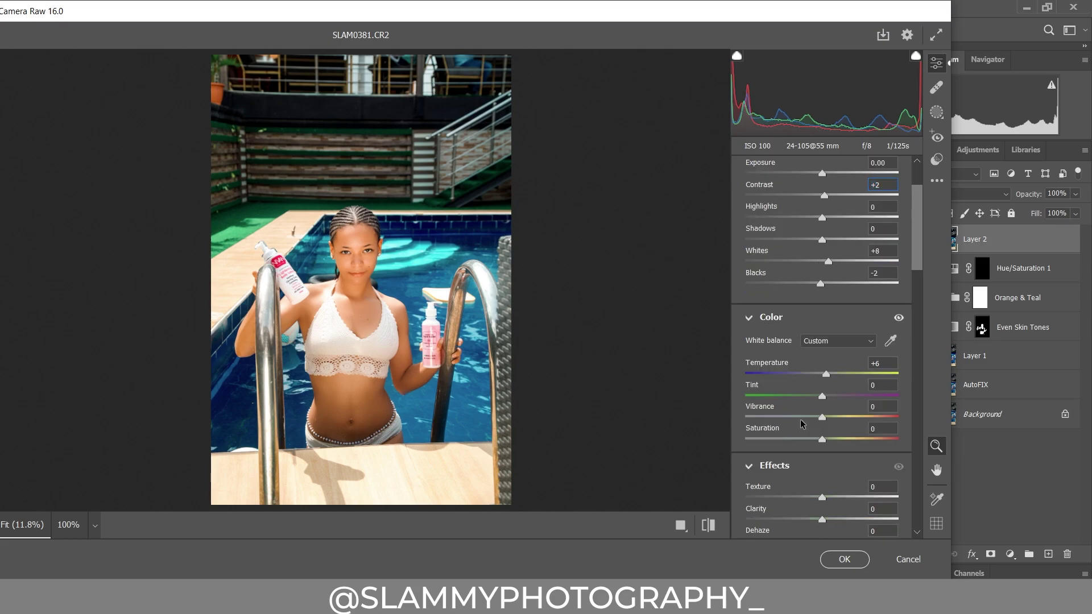
left_click_drag(778, 324, 783, 324)
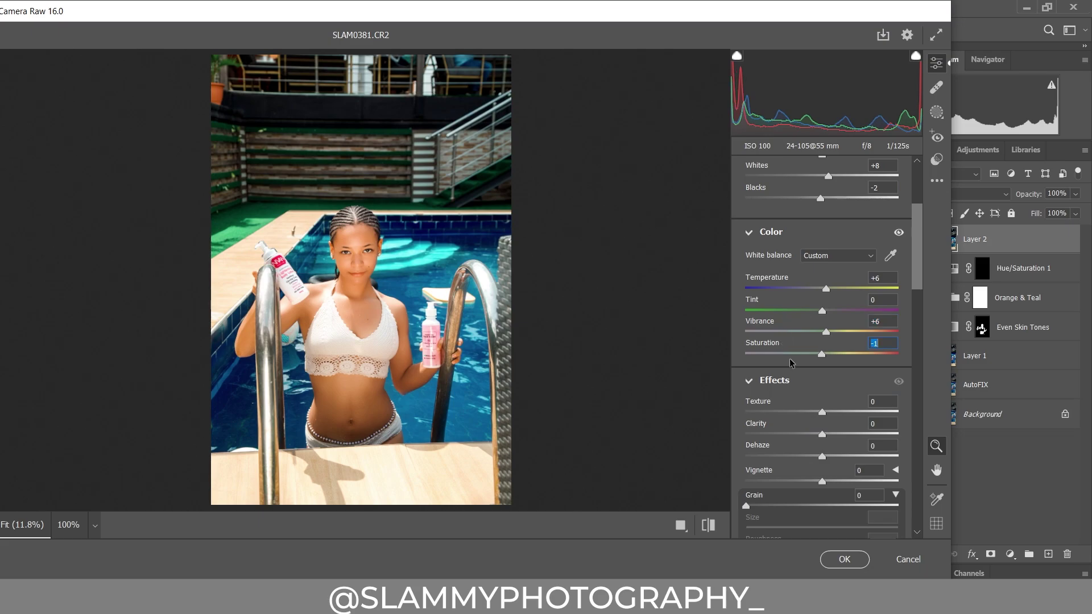
In the Color Mixer hues, set Oranges to +1, Blues to -34, Purples to -88 and Magentas to +100, and adjust the Greens
scroll(786, 424, "down", 5)
scroll(784, 424, "down", 1)
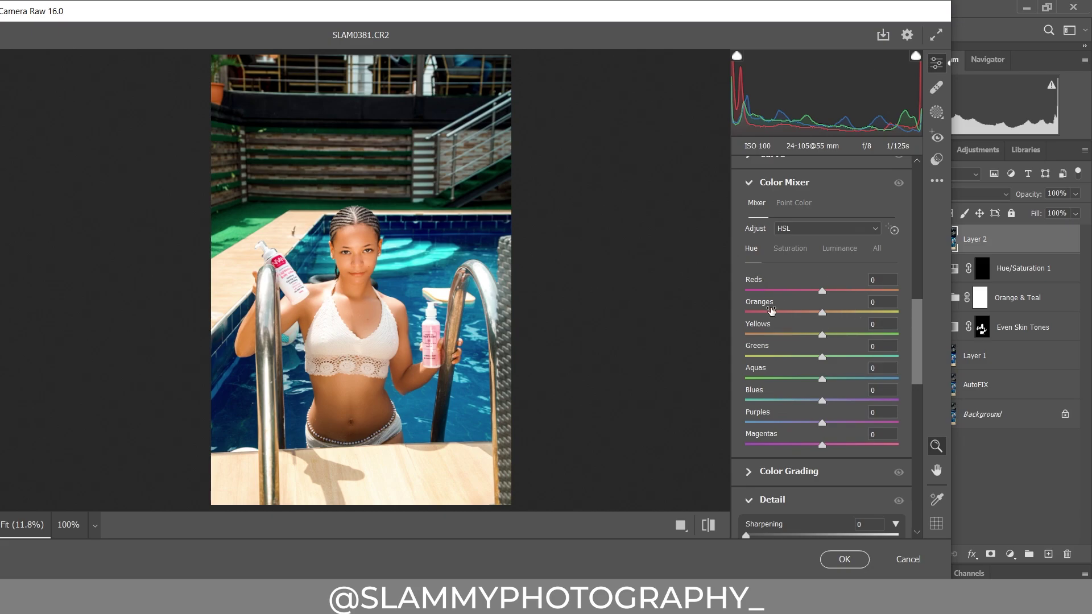
left_click_drag(771, 307, 773, 308)
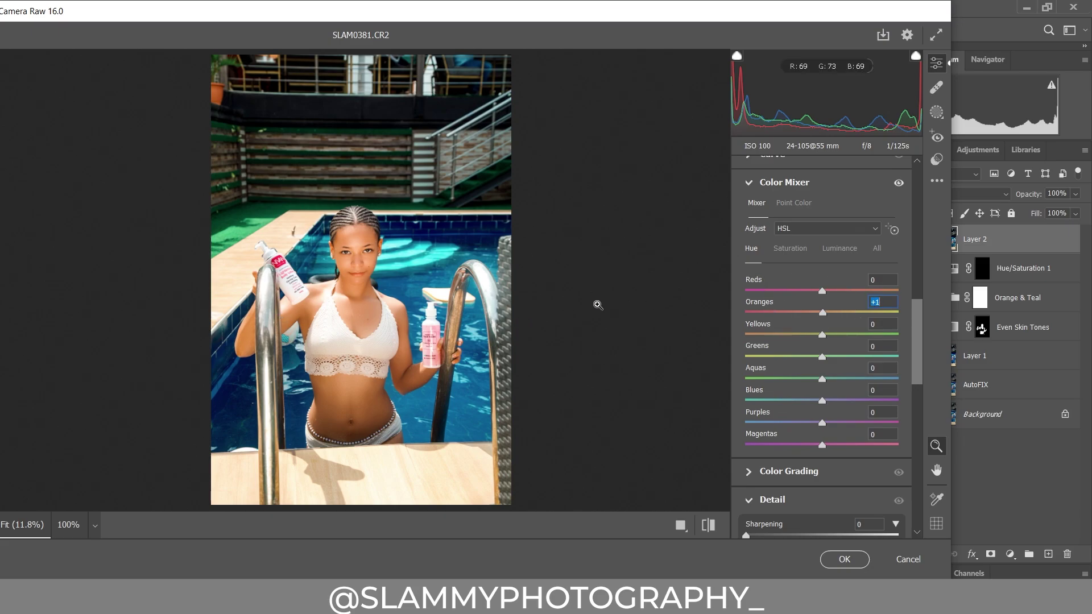
left_click_drag(765, 393, 596, 423)
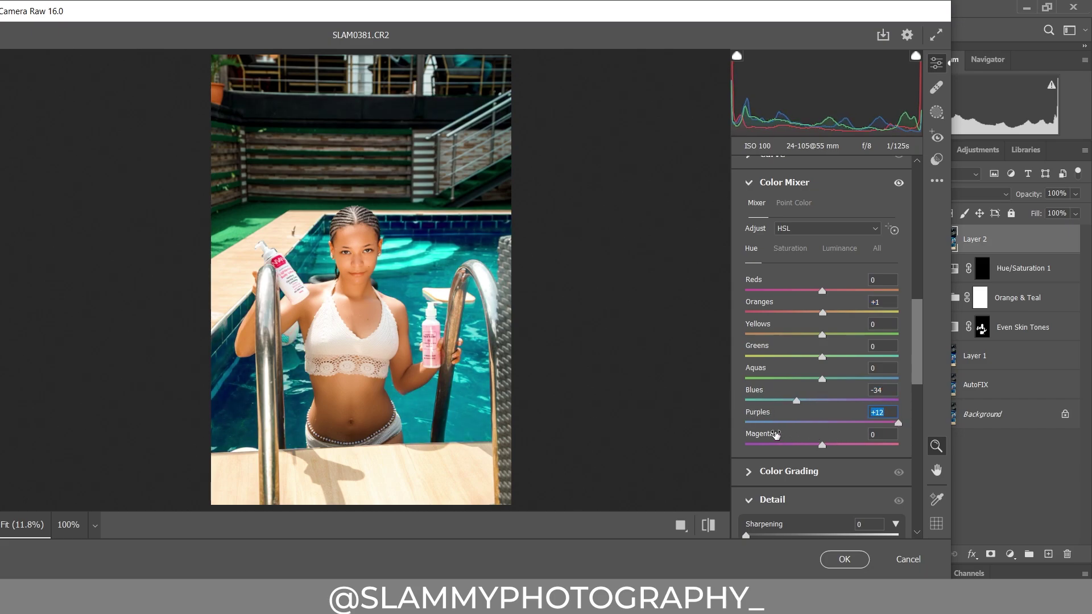
left_click_drag(587, 441, 595, 444)
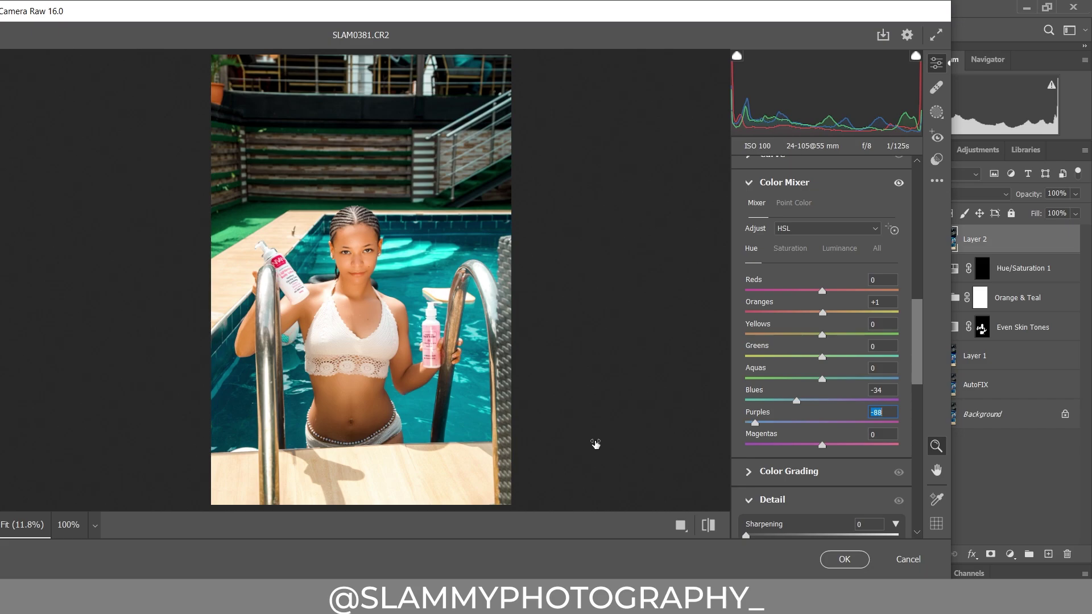
left_click_drag(767, 439, 959, 458)
left_click_drag(763, 350, 214, 248)
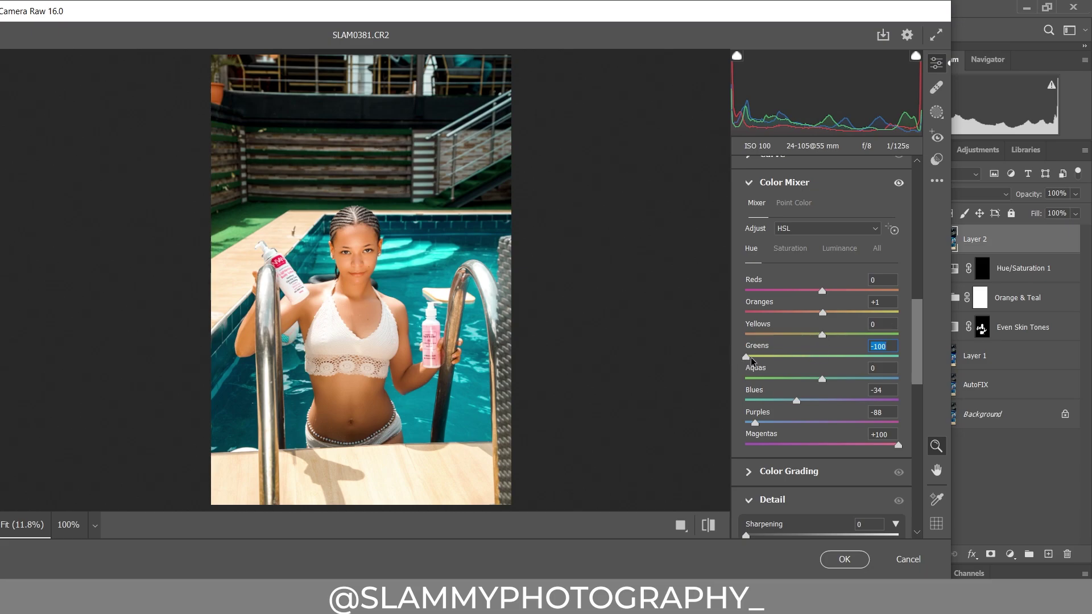
mouse_move(751, 360)
left_mouse_down()
mouse_move(791, 365)
mouse_move(771, 357)
left_mouse_up()
In the Color Mixer saturation, set Greens to +100, Aquas to +39 and Blues to +32, and fine-tune the Oranges
key("ctrl+alt+shift+s")
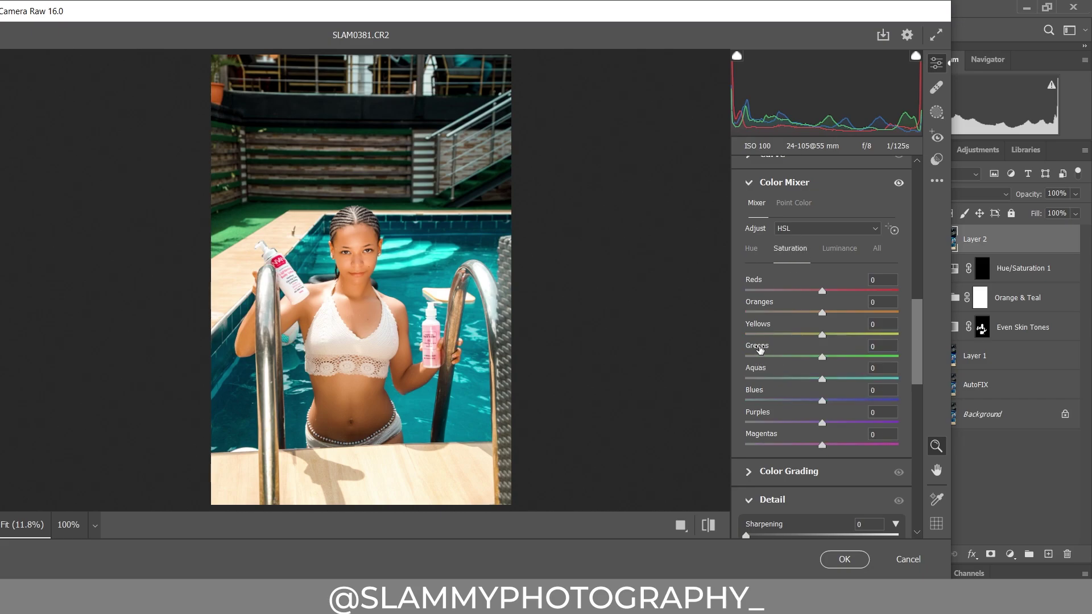
left_click_drag(760, 346, 852, 347)
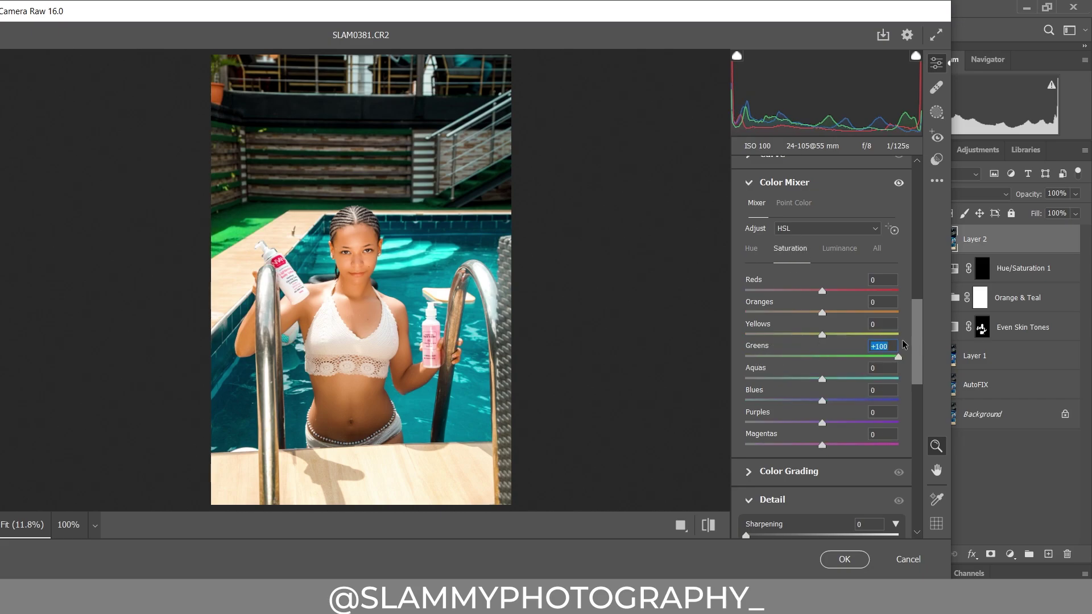
left_click_drag(772, 371, 790, 401)
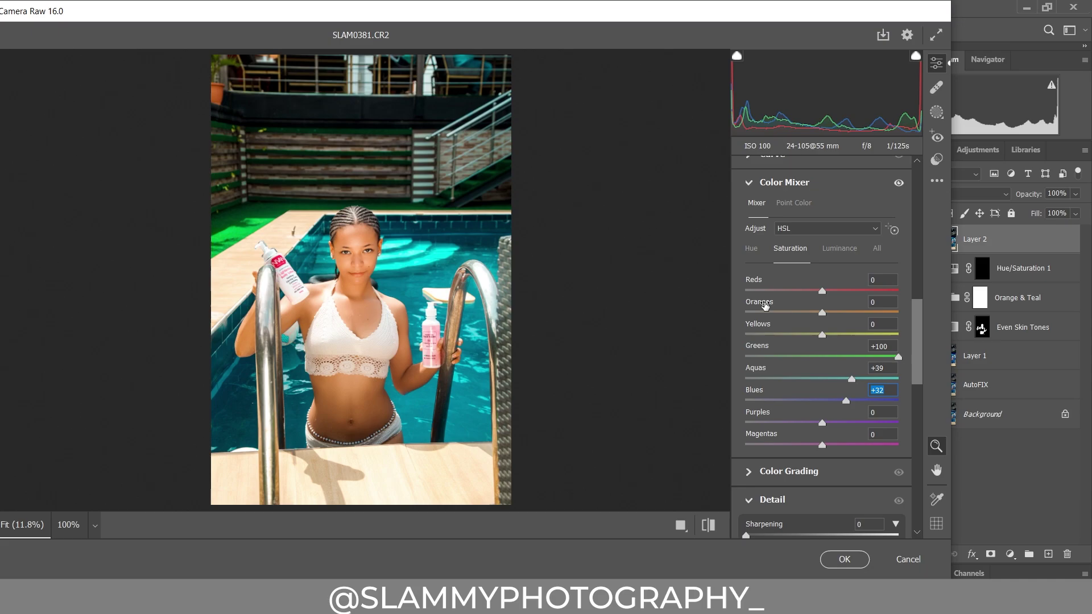
left_click_drag(768, 305, 766, 305)
Set the Blue Primary saturation to +20 in Calibration and compare before and after side by side
scroll(768, 400, "down", 15)
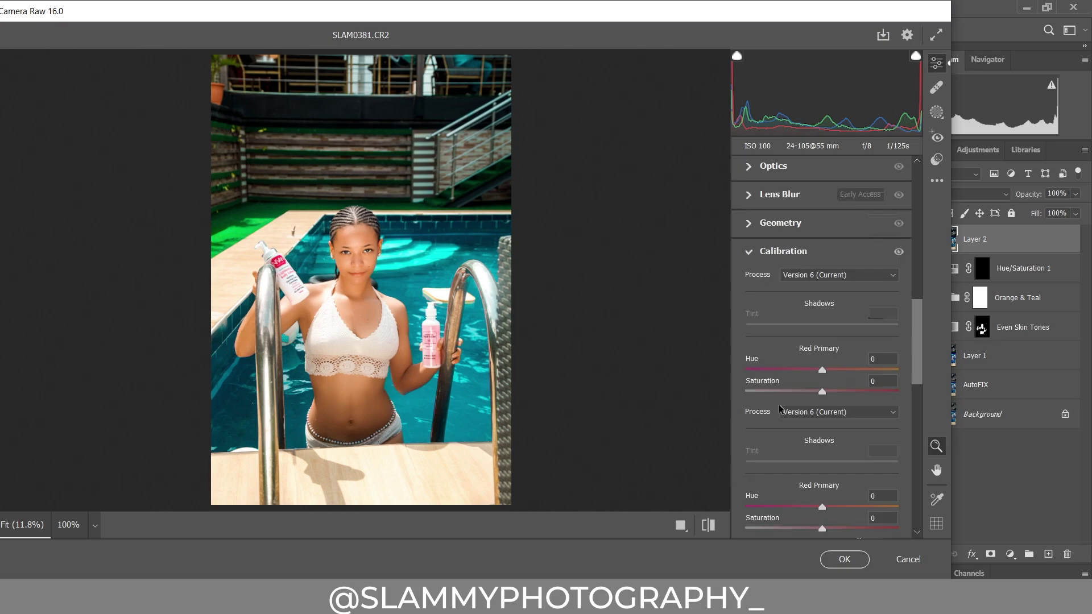
mouse_move(769, 518)
left_mouse_down()
mouse_move(789, 515)
mouse_move(775, 517)
left_mouse_up()
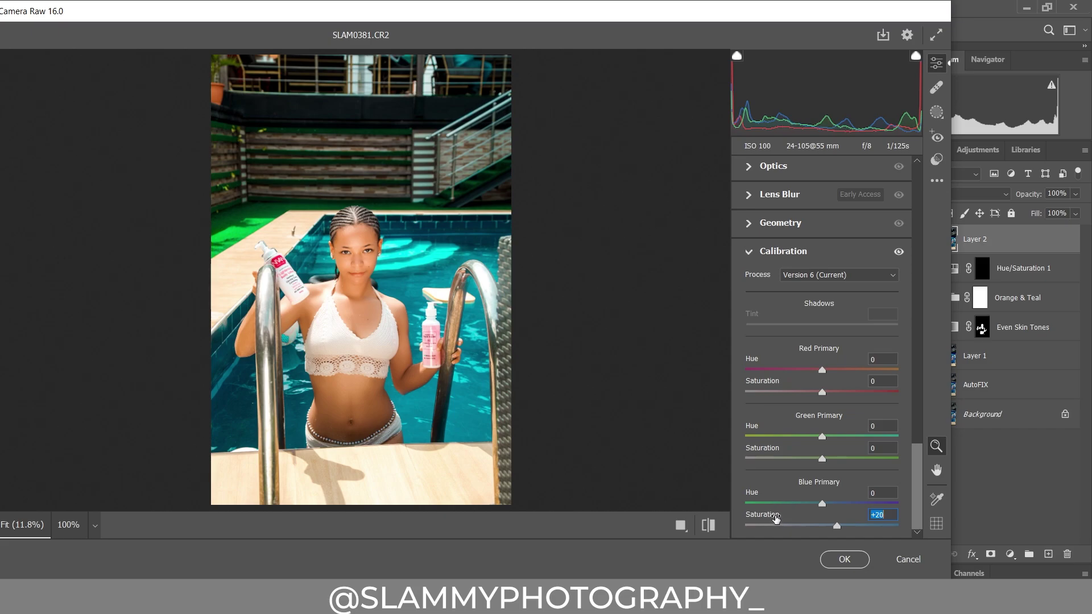
left_click(682, 526)
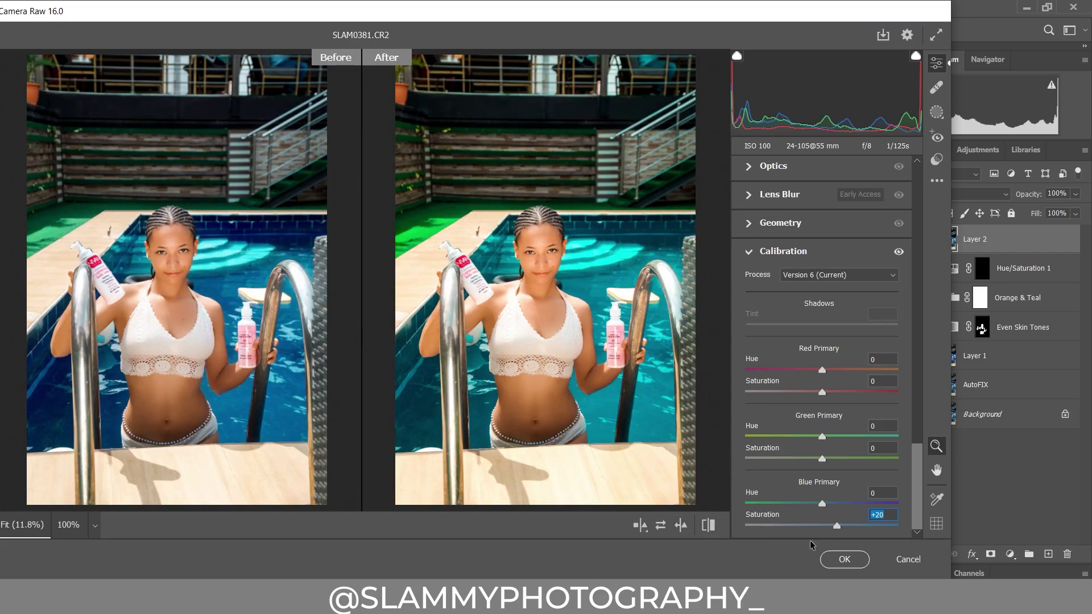
Apply the Camera Raw edits and compare the photo with and without Layer 2
left_click(845, 559)
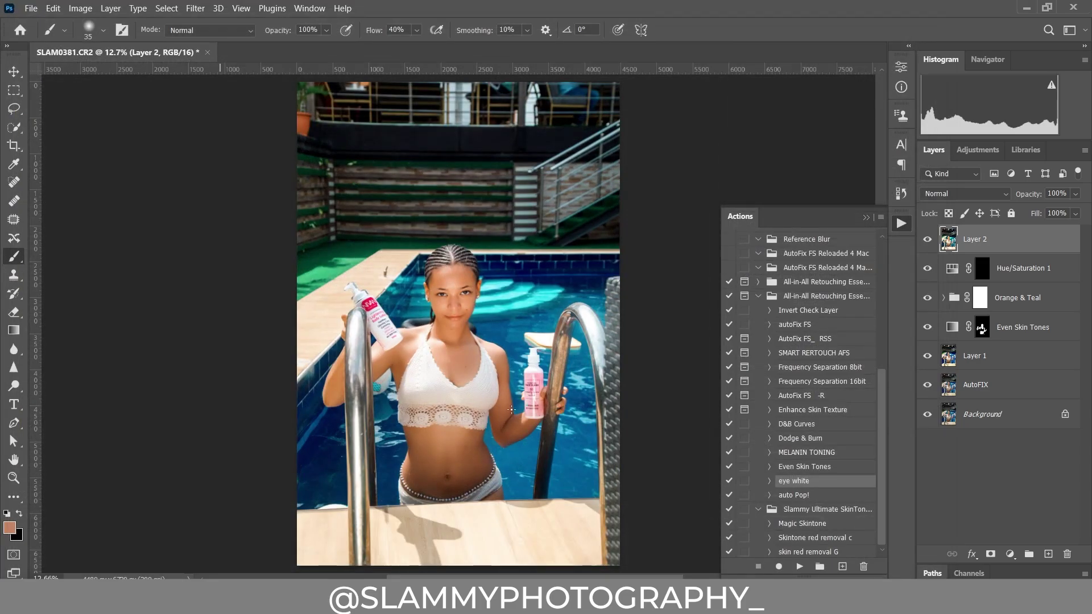
left_click(926, 241)
left_click(927, 241)
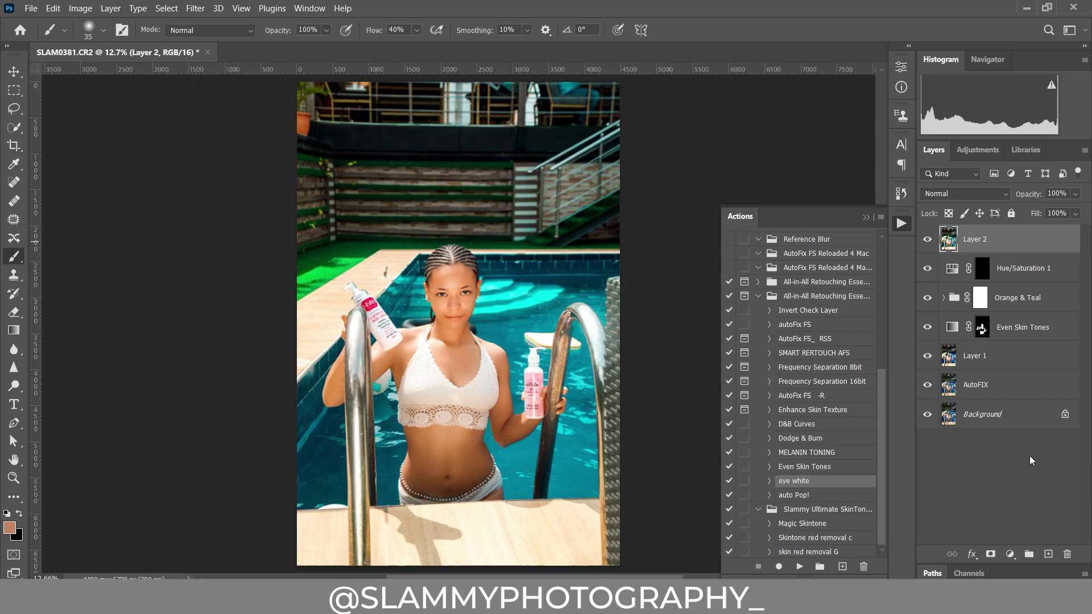
Add a Selective Color adjustment layer and slightly reduce the yellow component of the Yellows
left_click(1011, 554)
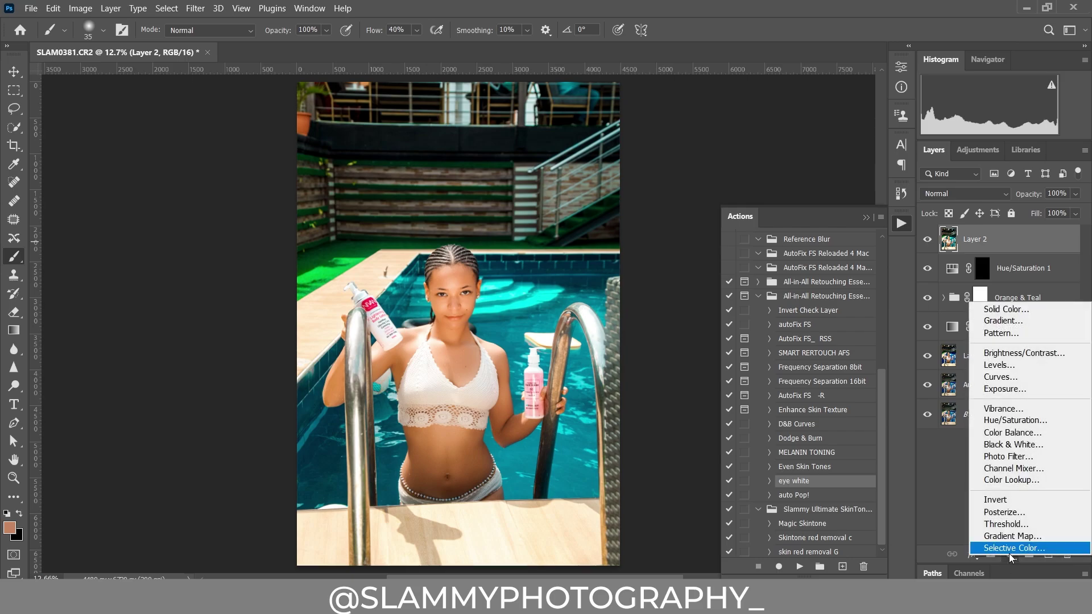
left_click(1014, 548)
left_click(771, 123)
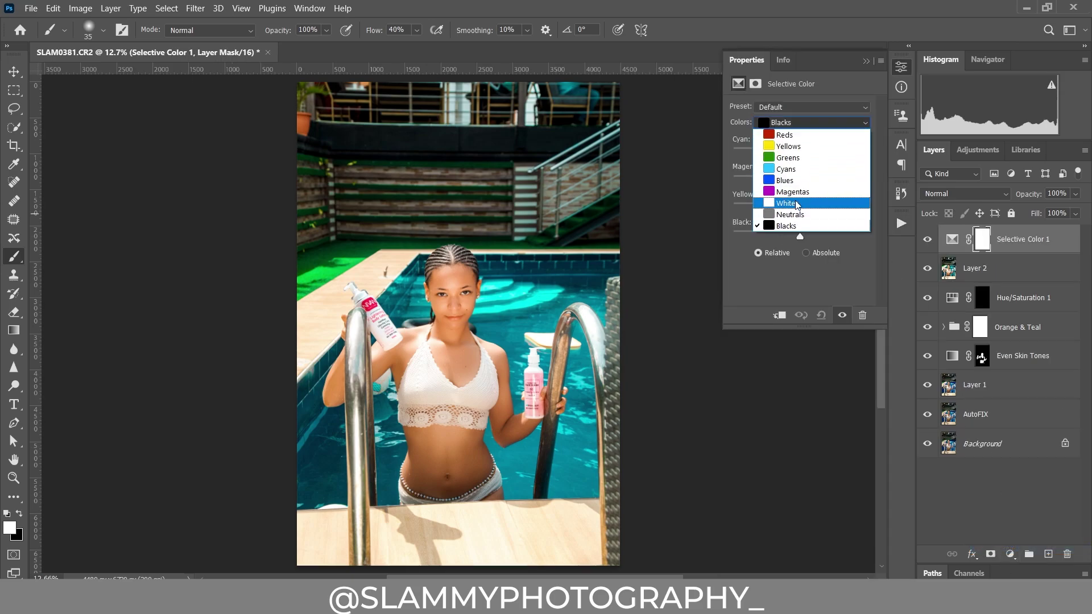
left_click(783, 148)
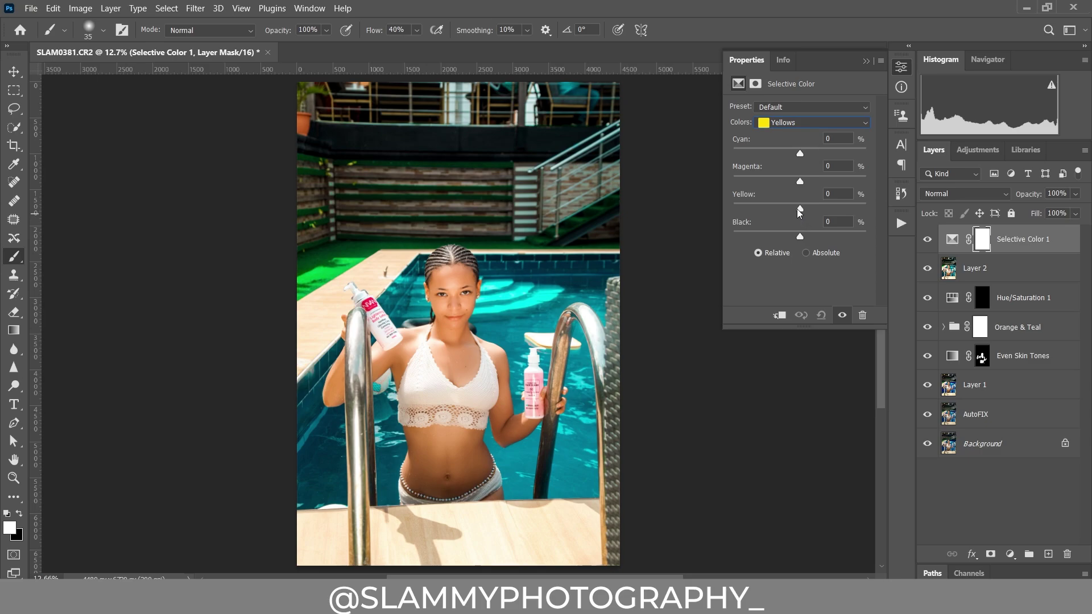
left_click_drag(798, 209, 796, 209)
Compare the whole retouched photo with its original opening state and restore the latest history state
left_click(901, 194)
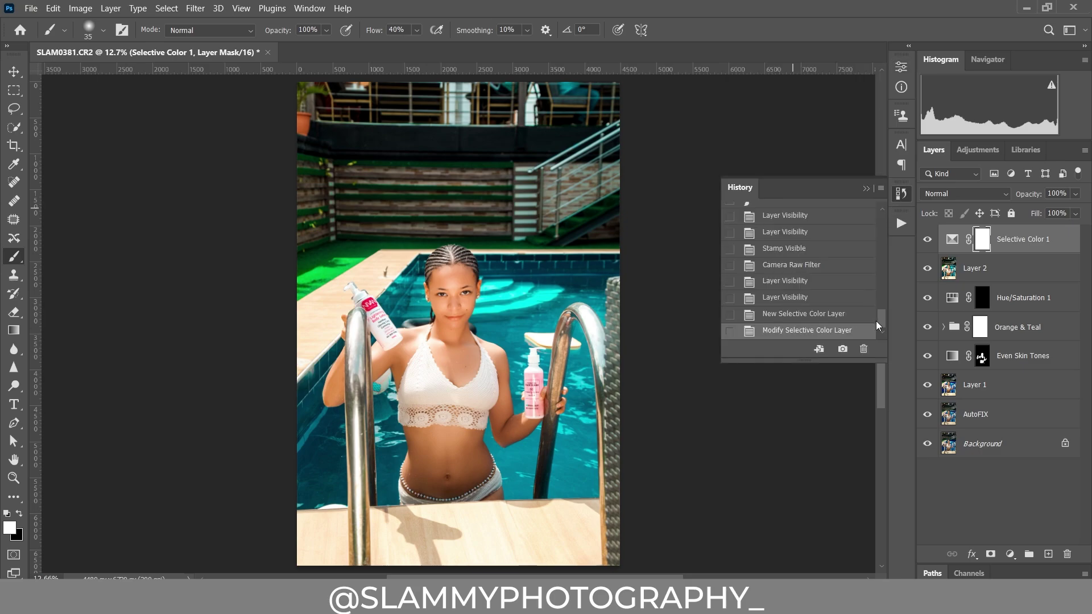
mouse_move(879, 322)
left_mouse_down()
mouse_move(881, 222)
mouse_move(882, 337)
left_mouse_up()
left_click(855, 224)
left_click(829, 333)
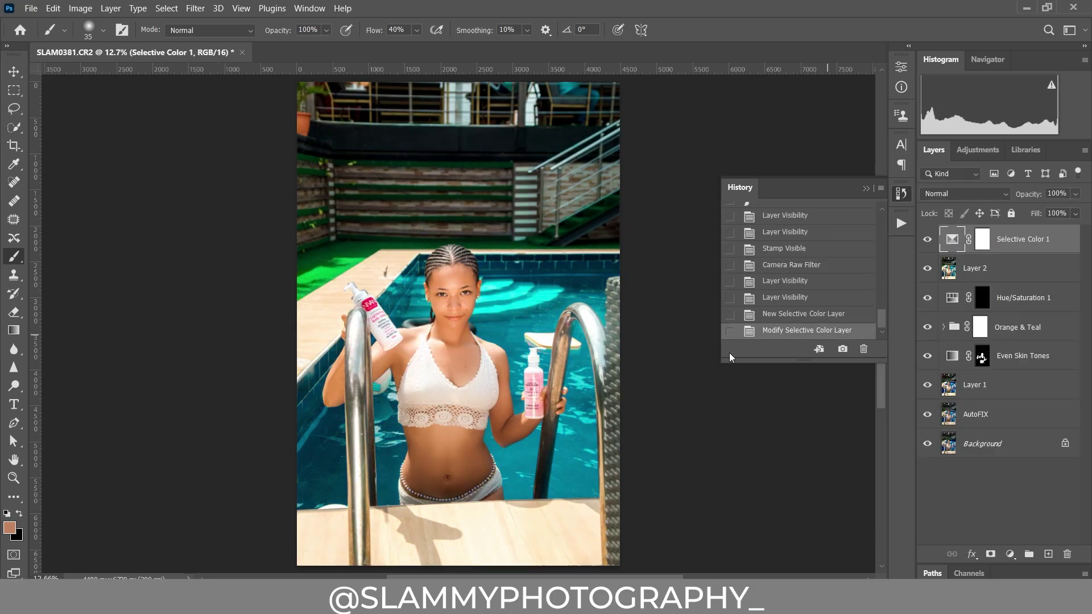
Compare the retouched face and upper body with the original opening state, then restore the latest history state
left_click(13, 478)
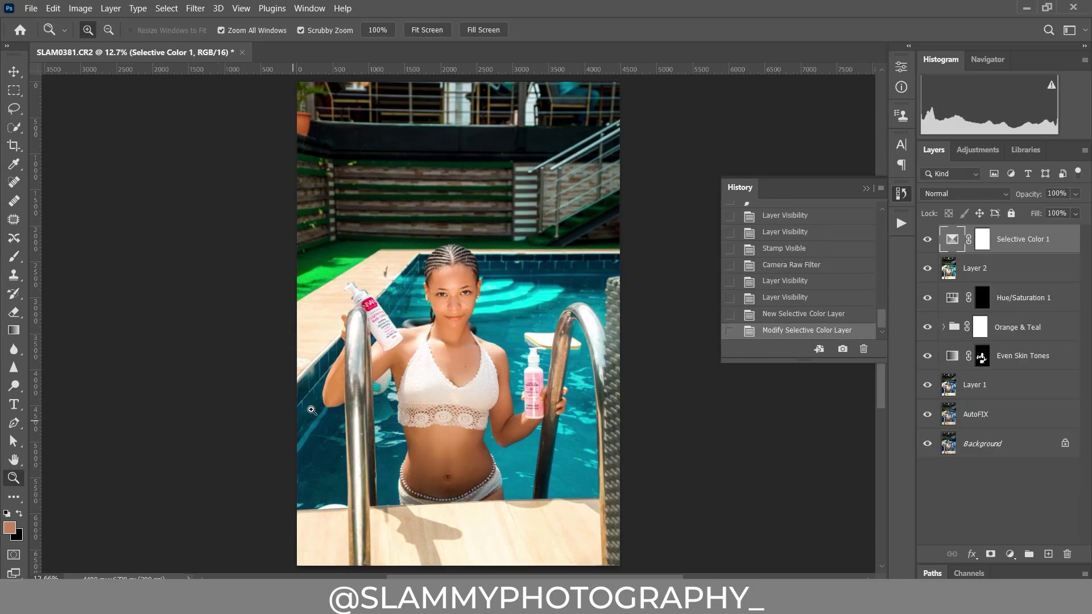
left_click_drag(433, 357, 647, 347)
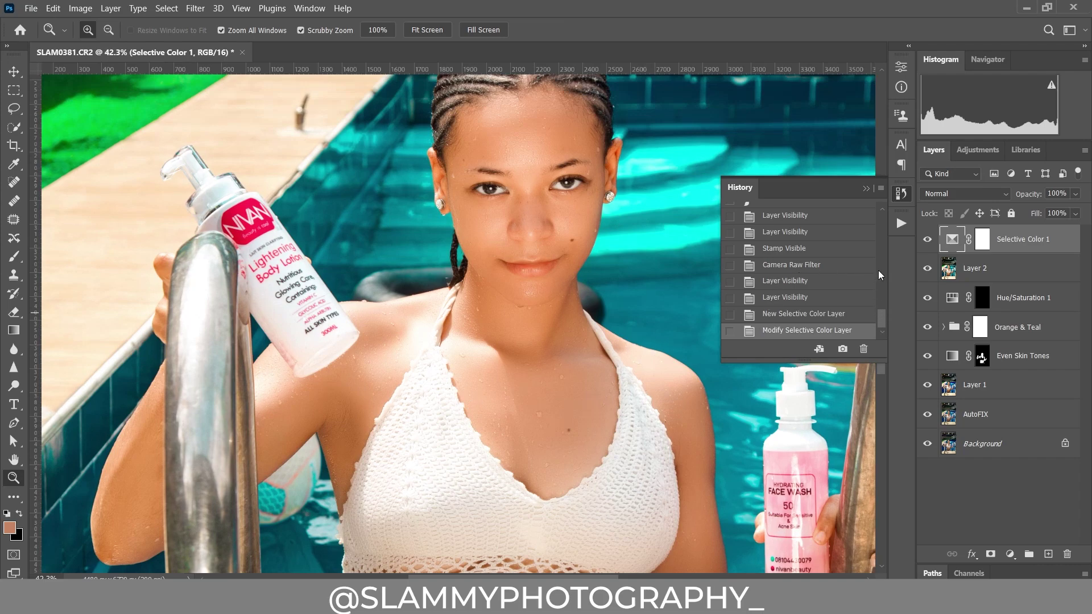
scroll(870, 250, "up", 10)
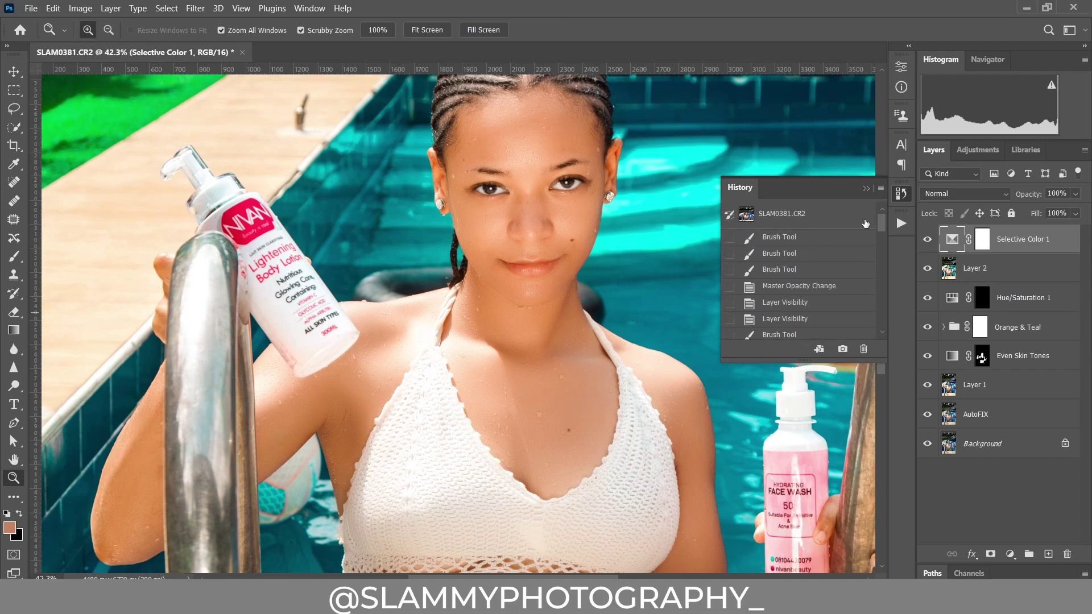
left_click(818, 220)
left_click_drag(881, 227, 881, 316)
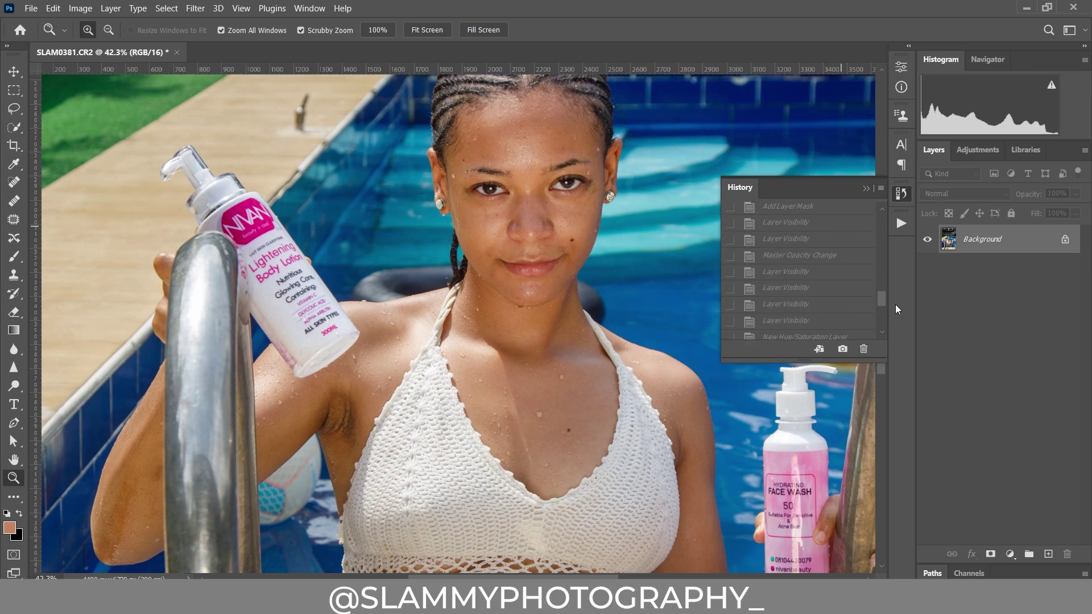
left_click(808, 330)
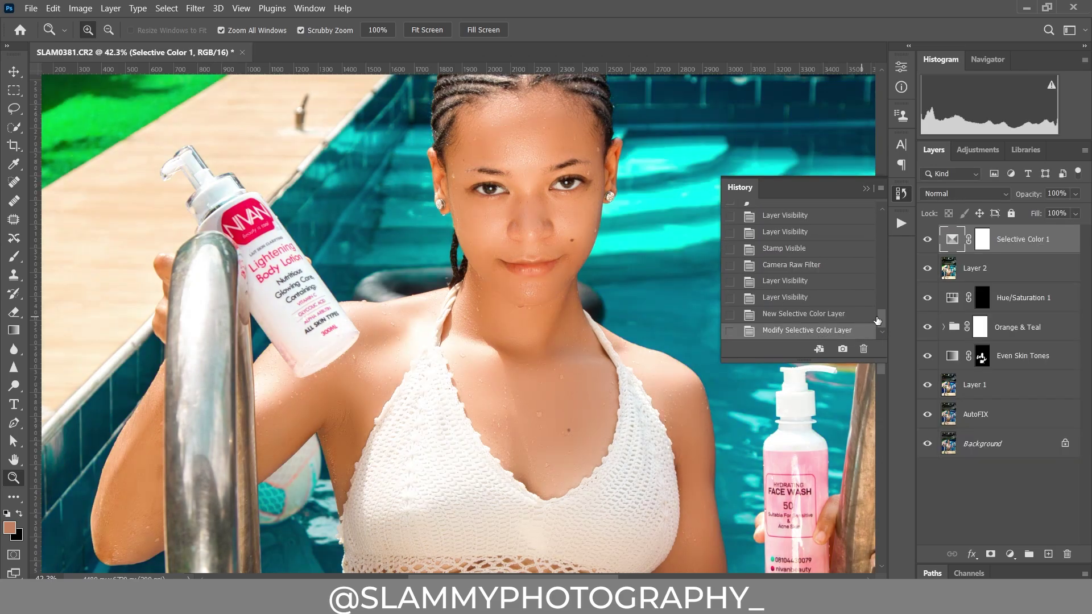
Compare a close-up of the model's face with the original opening state, restore the latest edit, and fit the photo on screen
left_click_drag(519, 207, 693, 283)
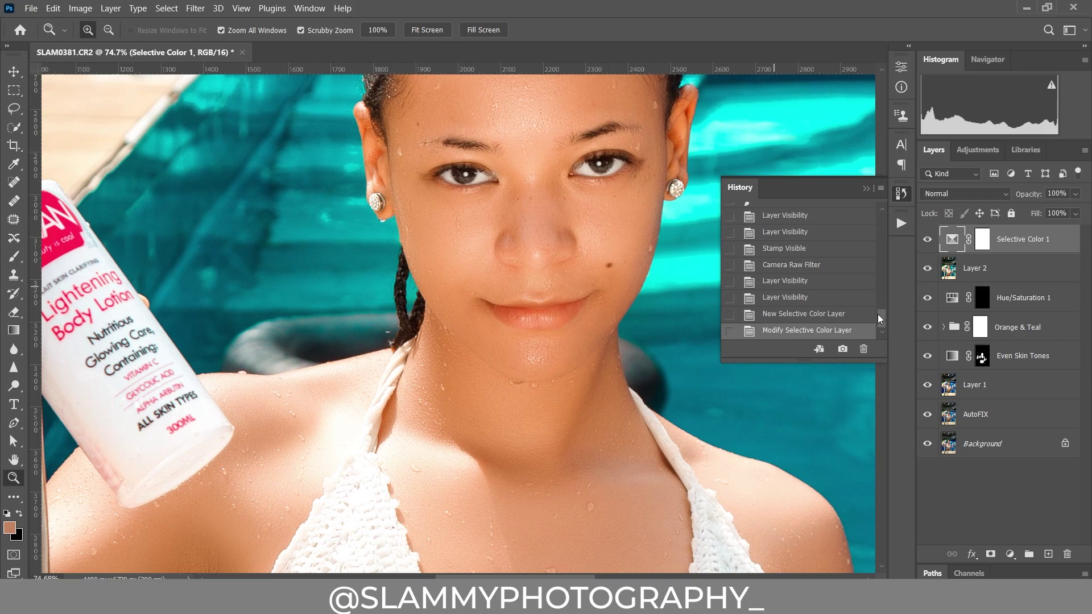
mouse_move(881, 319)
left_mouse_down()
mouse_move(879, 212)
mouse_move(881, 325)
left_mouse_up()
left_click(863, 223)
left_click(821, 330)
left_click(241, 8)
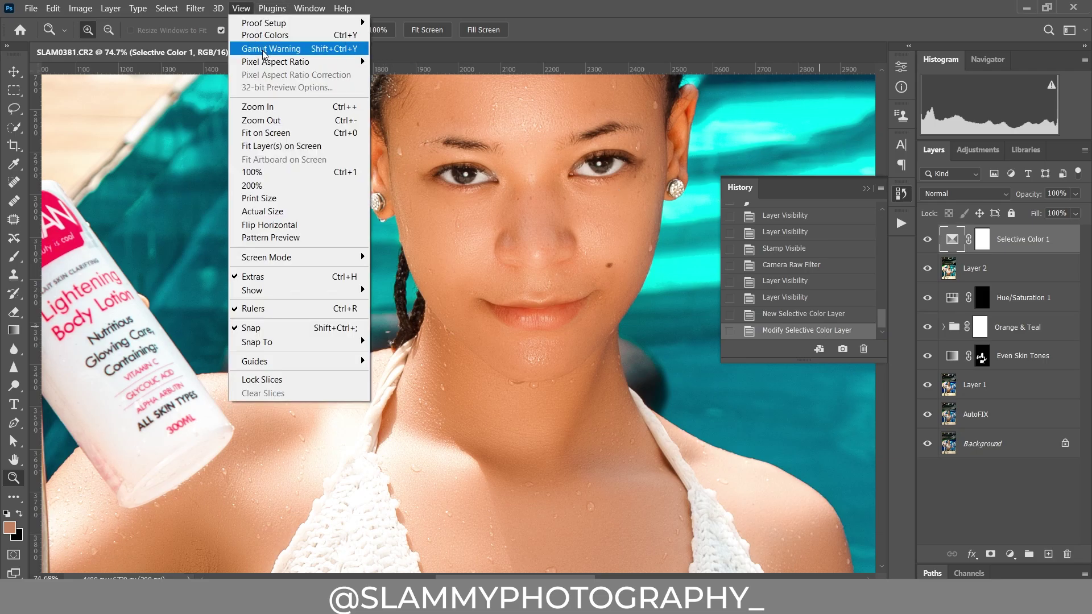
left_click(266, 133)
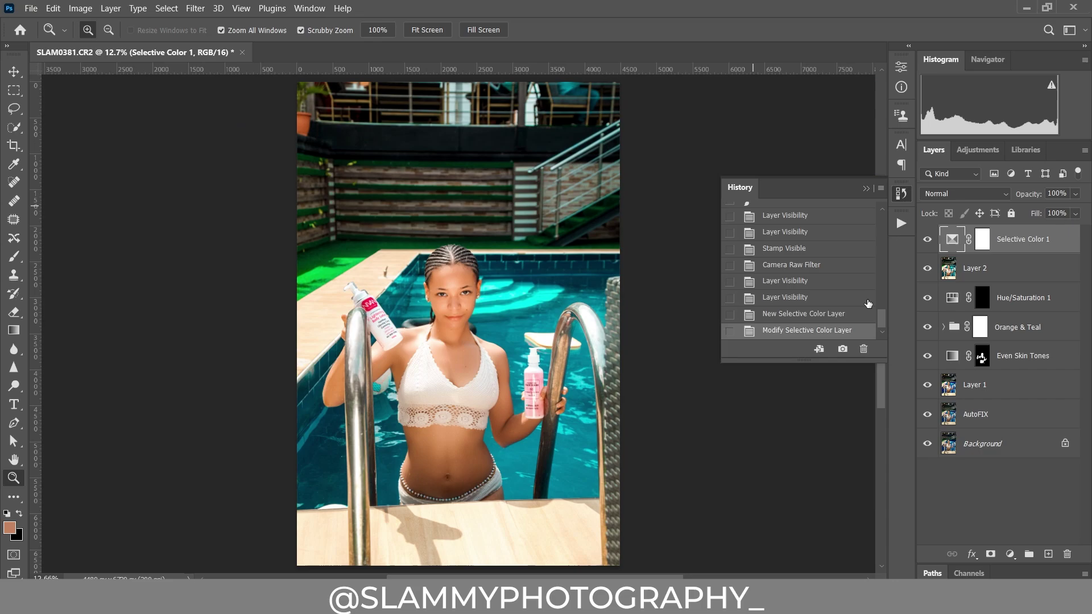
Stamp all visible layers into a new layer and set Color Noise Reduction to 100 in the Camera Raw Filter
key("ctrl+shift+alt+e")
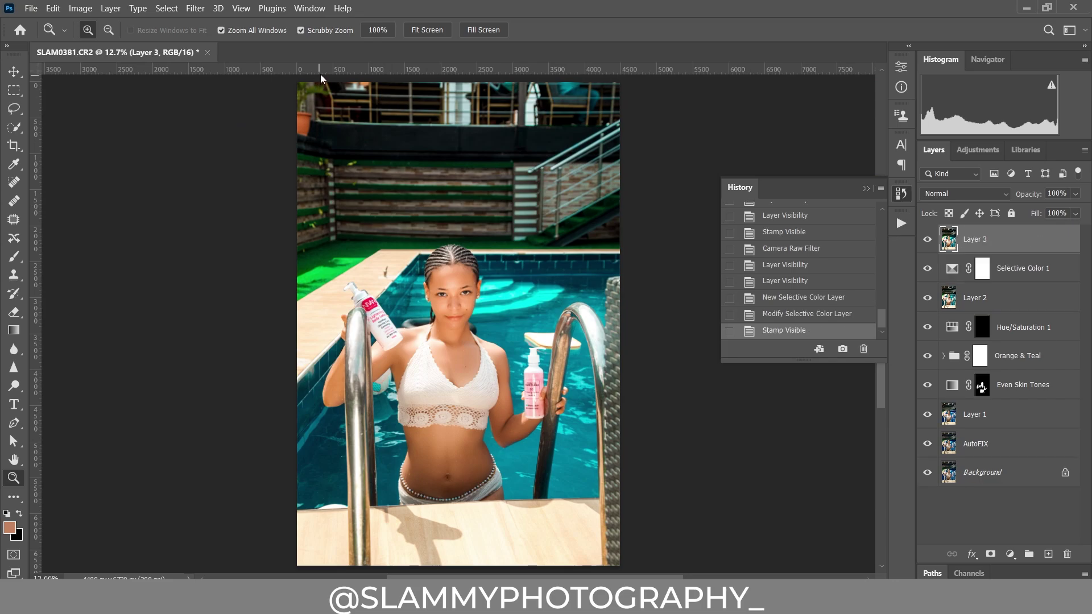
left_click(195, 8)
left_click(241, 107)
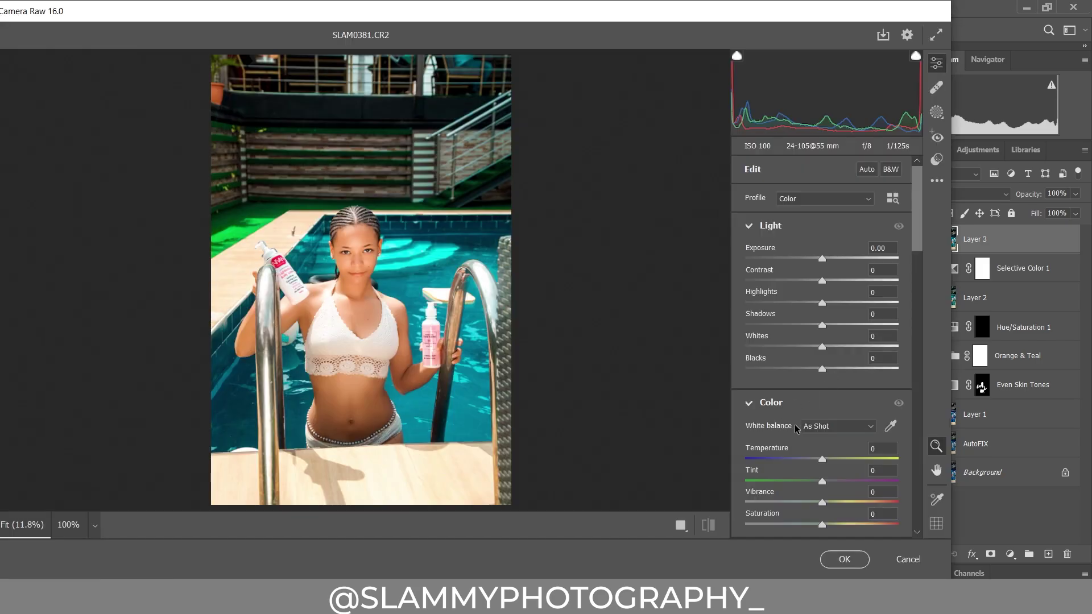
scroll(796, 425, "down", 10)
scroll(795, 425, "down", 5)
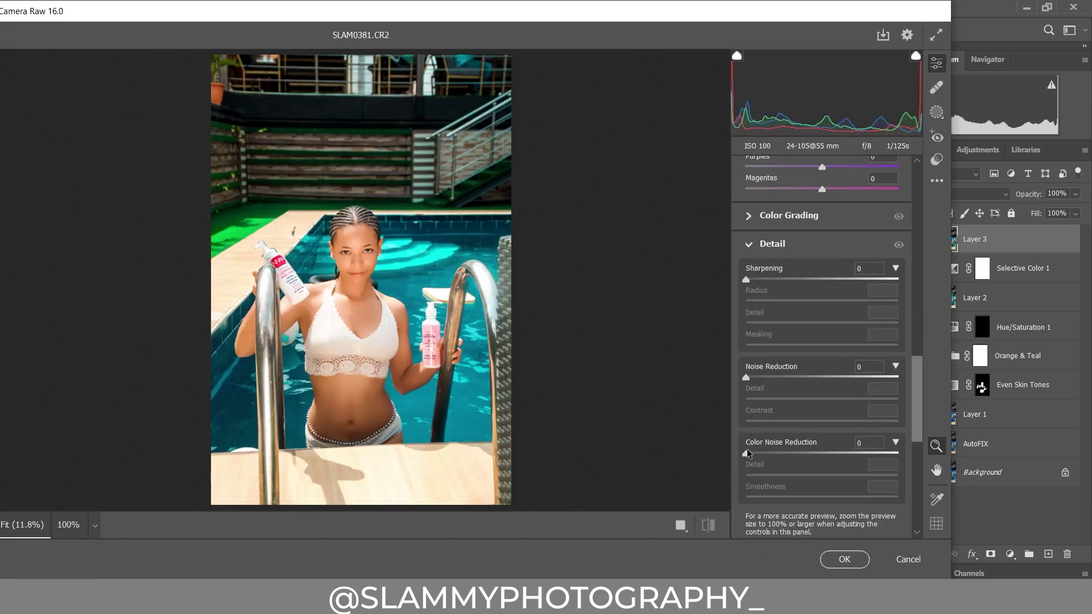
left_click_drag(746, 453, 914, 464)
left_click(352, 263)
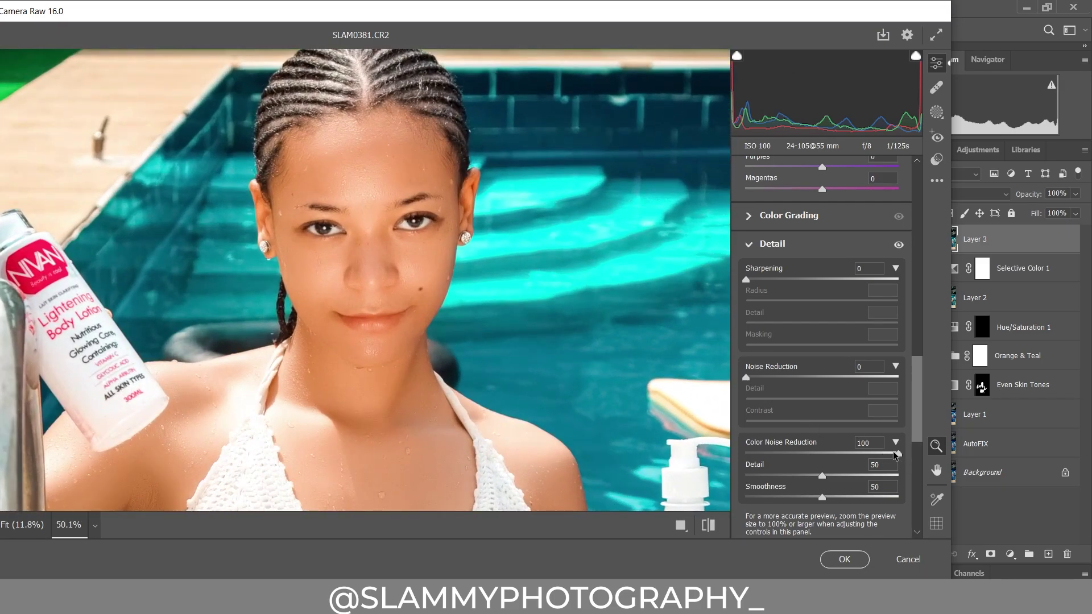
mouse_move(895, 455)
left_mouse_down()
mouse_move(733, 462)
mouse_move(910, 465)
left_mouse_up()
scroll(362, 151, "up", 5)
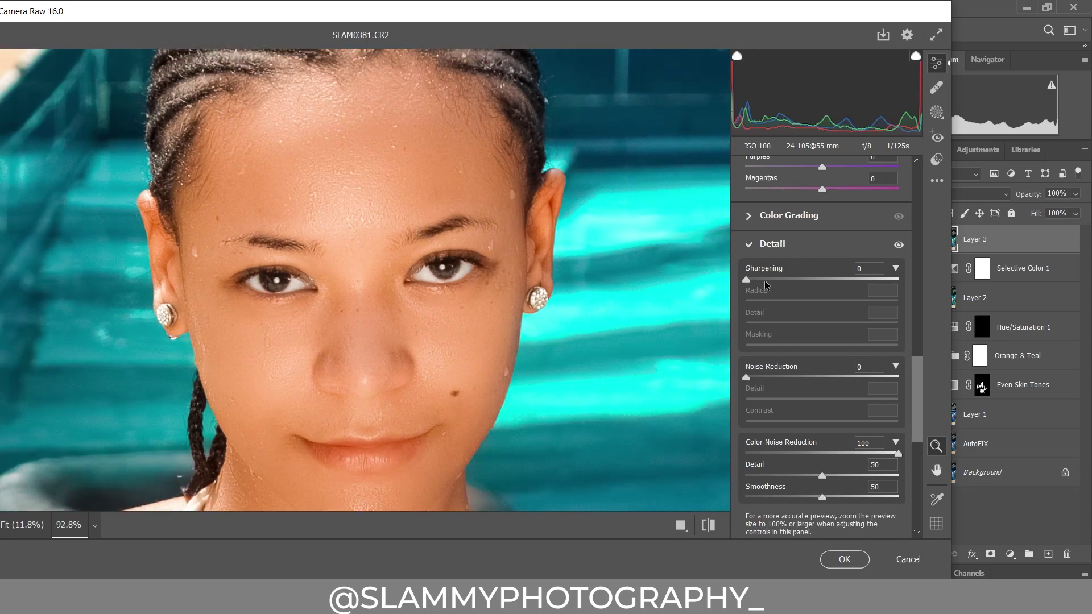
Set Sharpening to 10 with a Radius of 2.1 and apply the Camera Raw edits
left_click(765, 281)
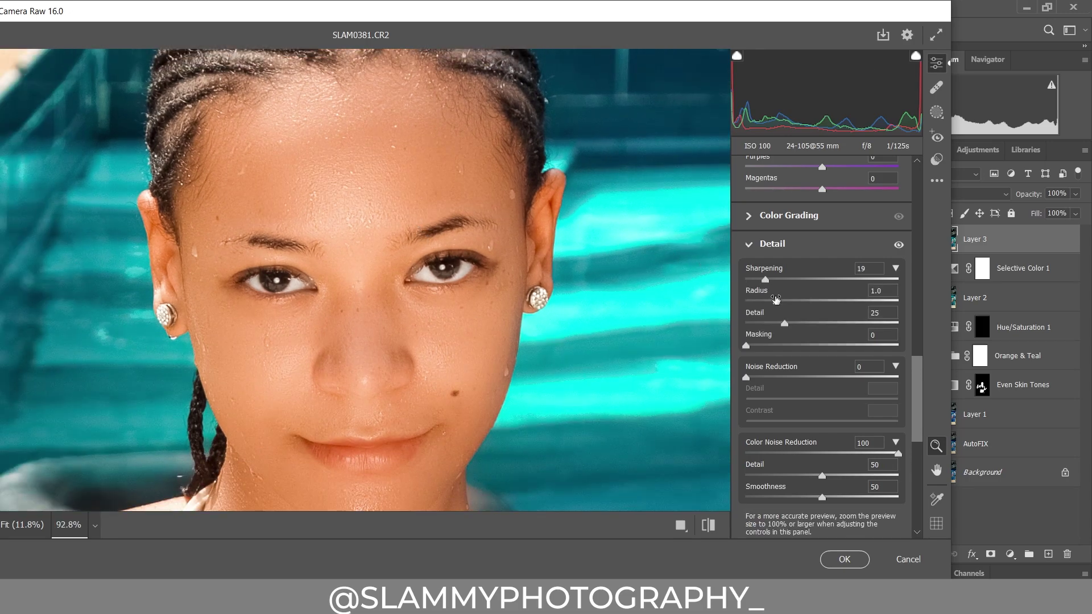
left_click_drag(778, 303, 844, 328)
left_click_drag(764, 281, 760, 281)
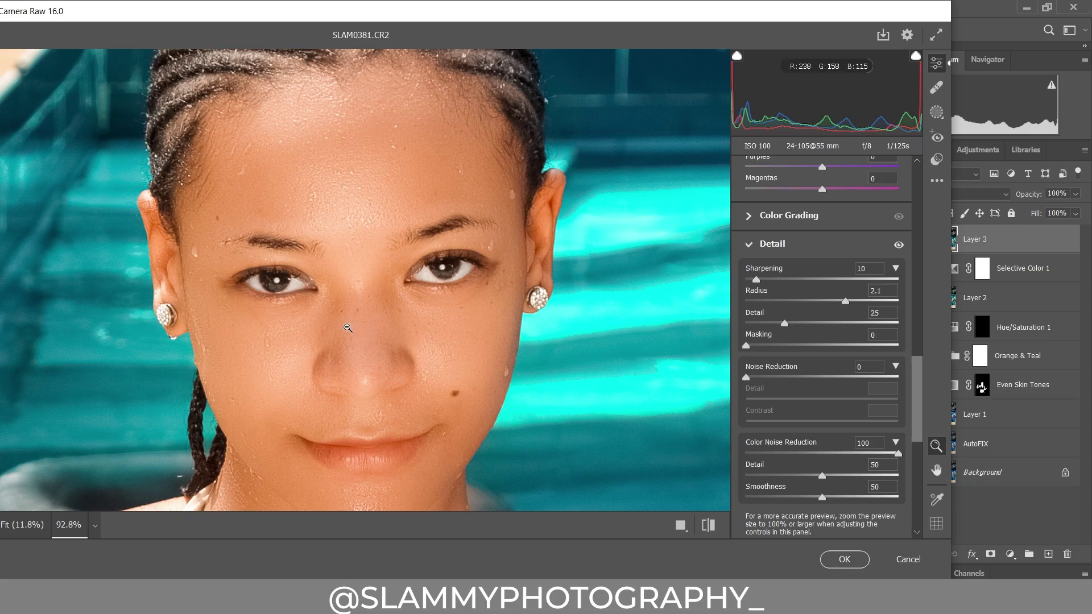
left_click(495, 339)
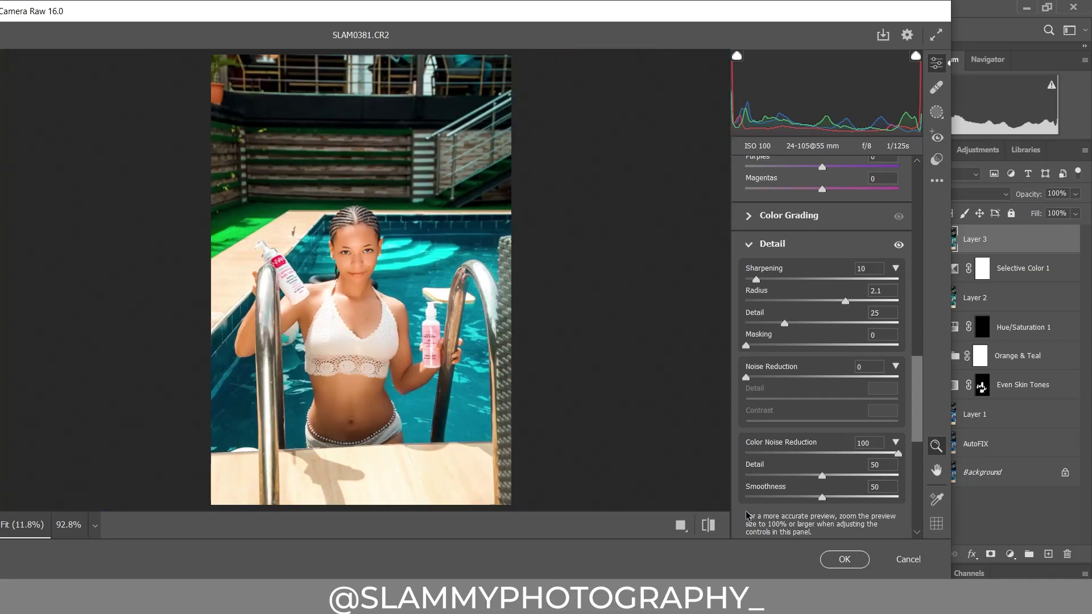
left_click(844, 560)
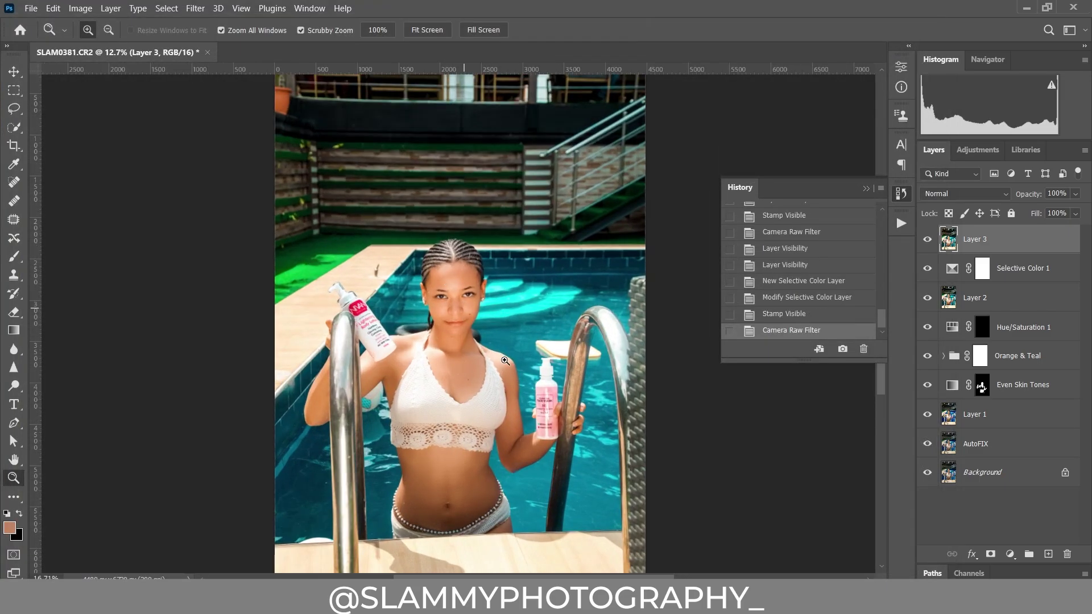
Compare the model's face up close with and without Layer 3
left_click_drag(443, 296, 527, 399)
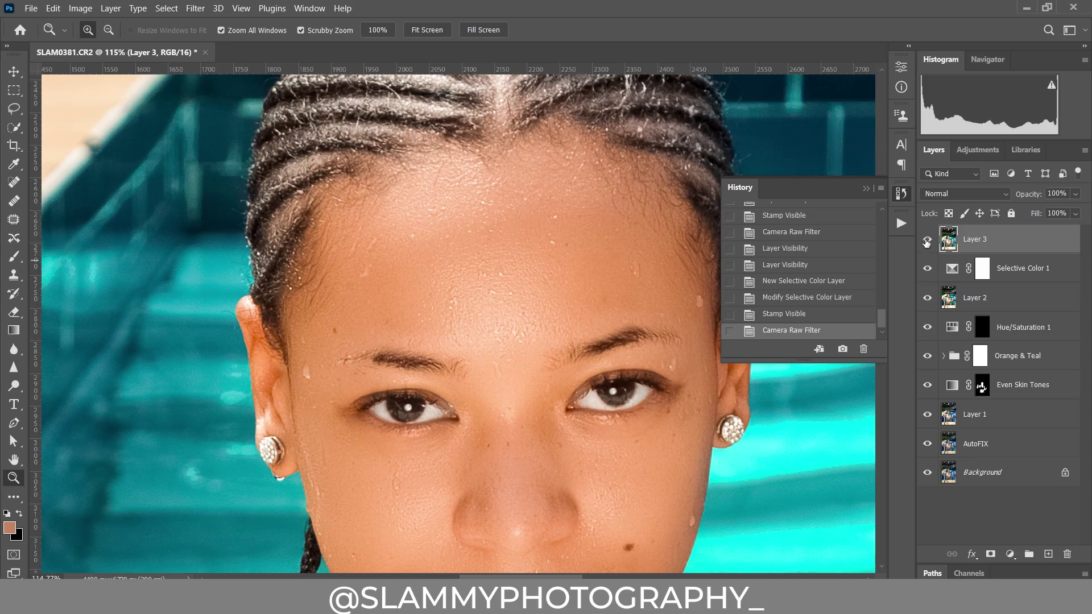
left_click(927, 241)
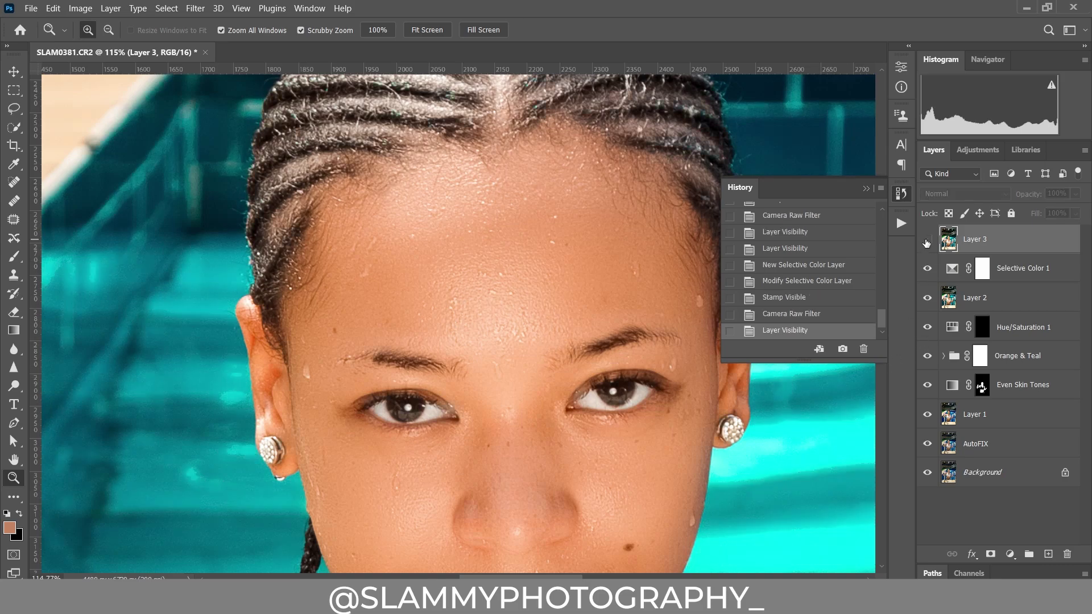
left_click(927, 241)
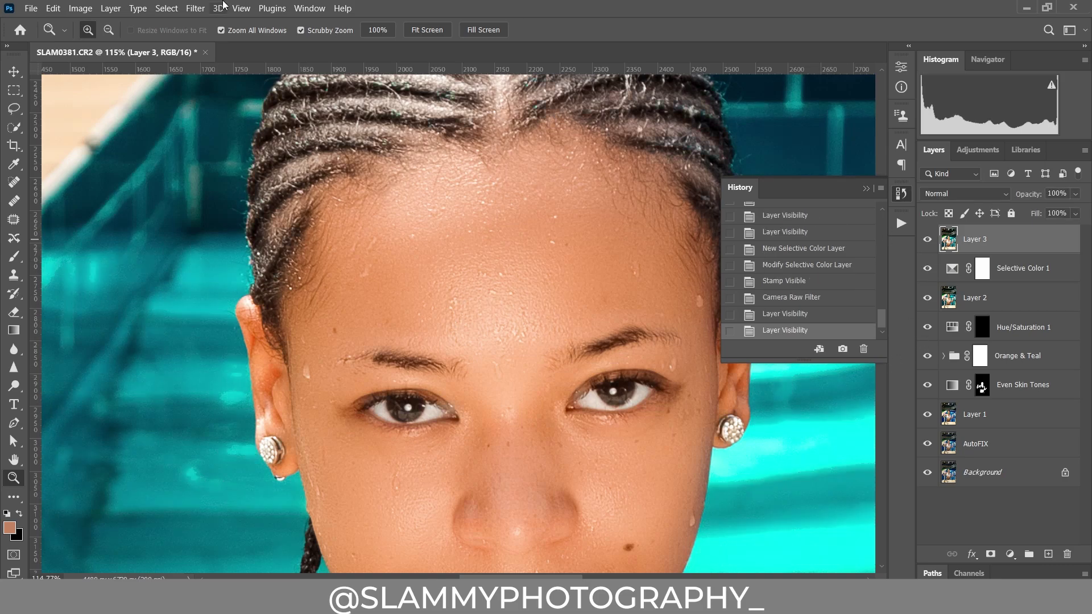
Fit the photo on screen, compare it with its opening state, and return to the latest history state
left_click(299, 135)
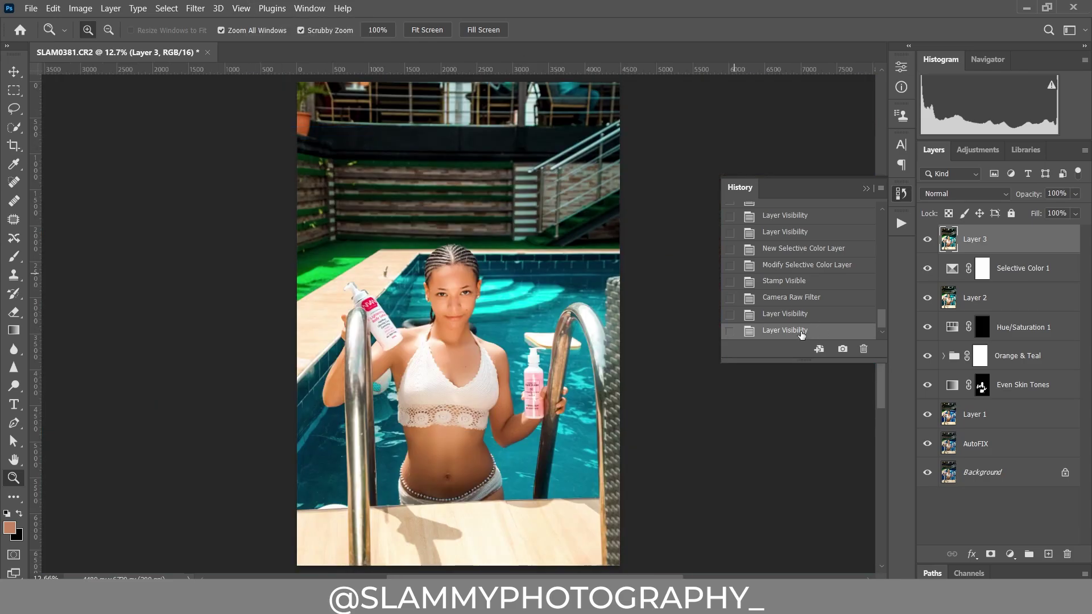
mouse_move(883, 315)
left_mouse_down()
mouse_move(883, 224)
mouse_move(883, 335)
left_mouse_up()
left_click(836, 216)
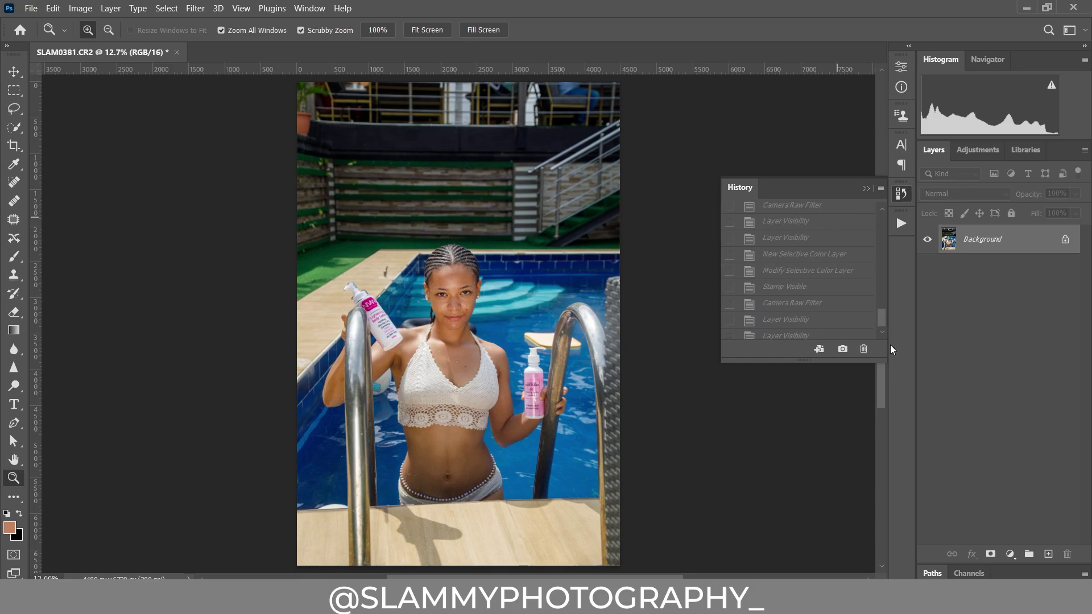
left_click(821, 335)
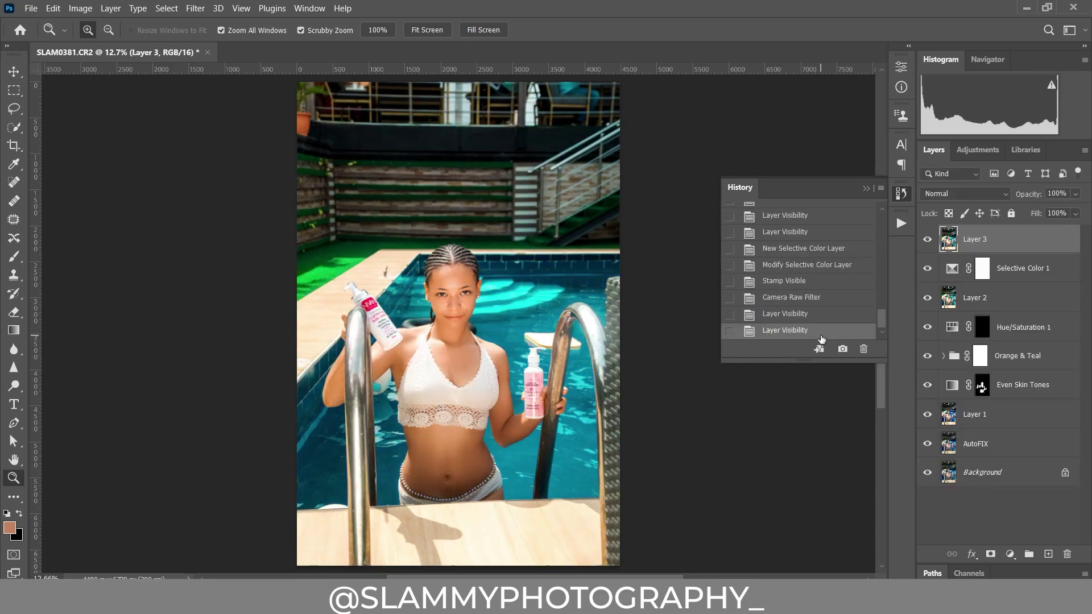
Look through the retouching actions in the All-in-All Retouching Essentials set, including autoFix FS and Frequency Separation 8bit and 16bit
left_click(902, 224)
left_click_drag(883, 392, 879, 256)
left_click(759, 237)
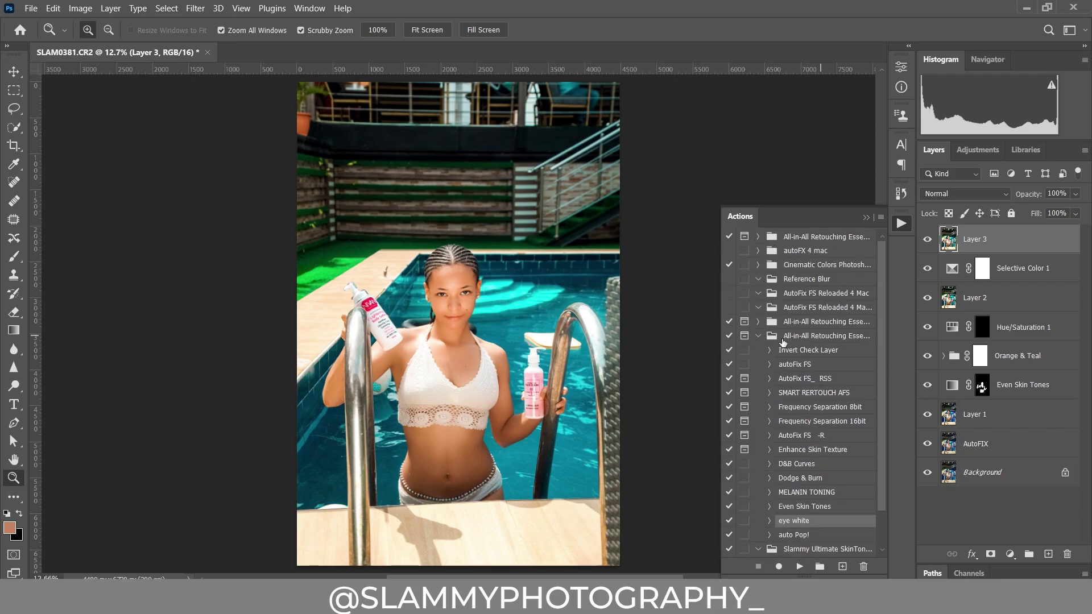
left_click(783, 338)
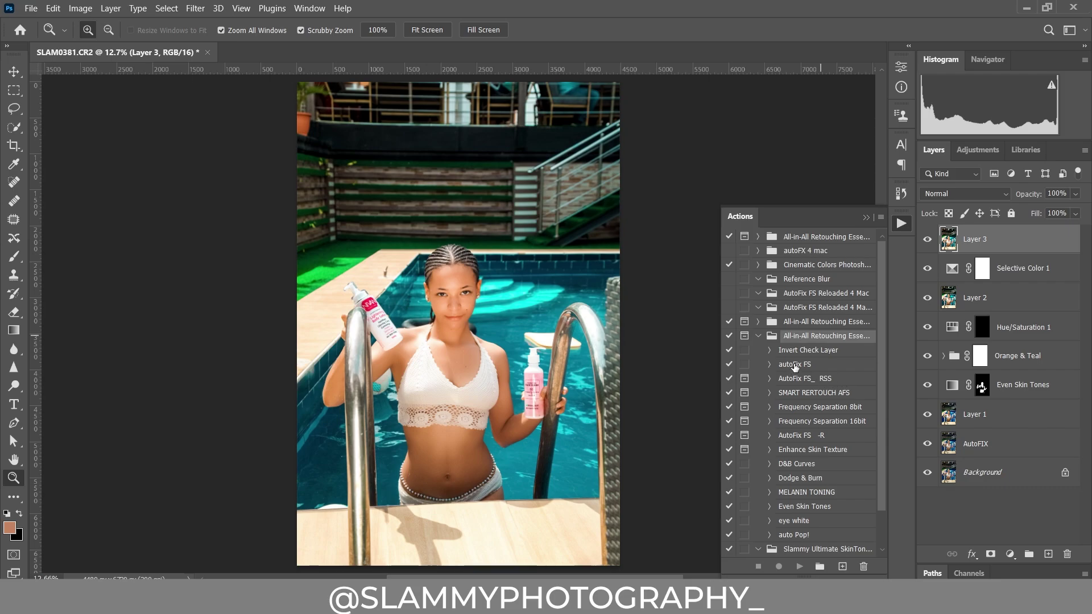
left_click(798, 367)
left_click(812, 410)
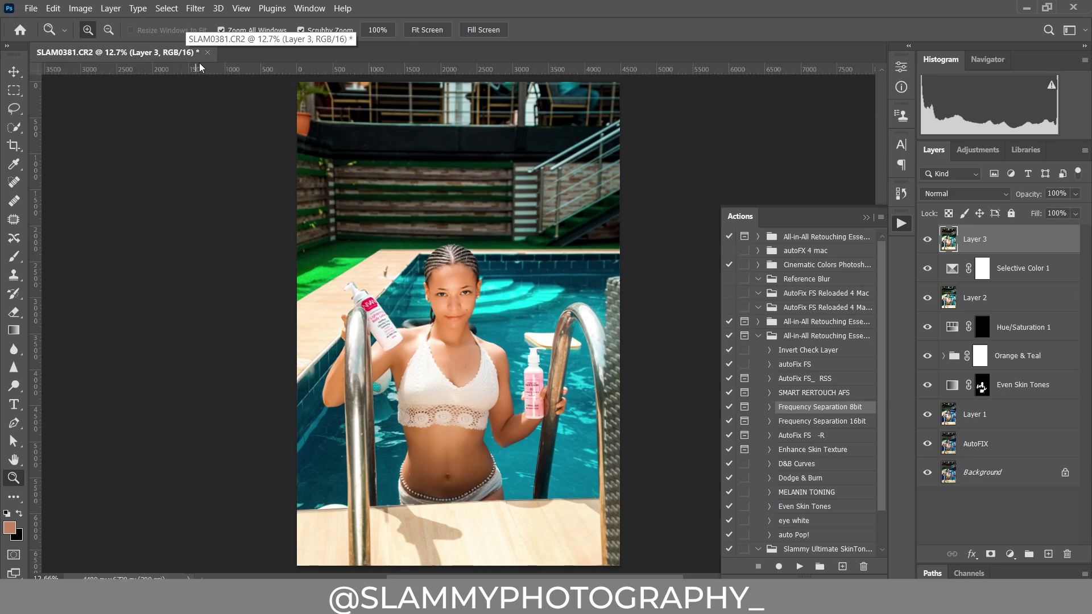
left_click(844, 423)
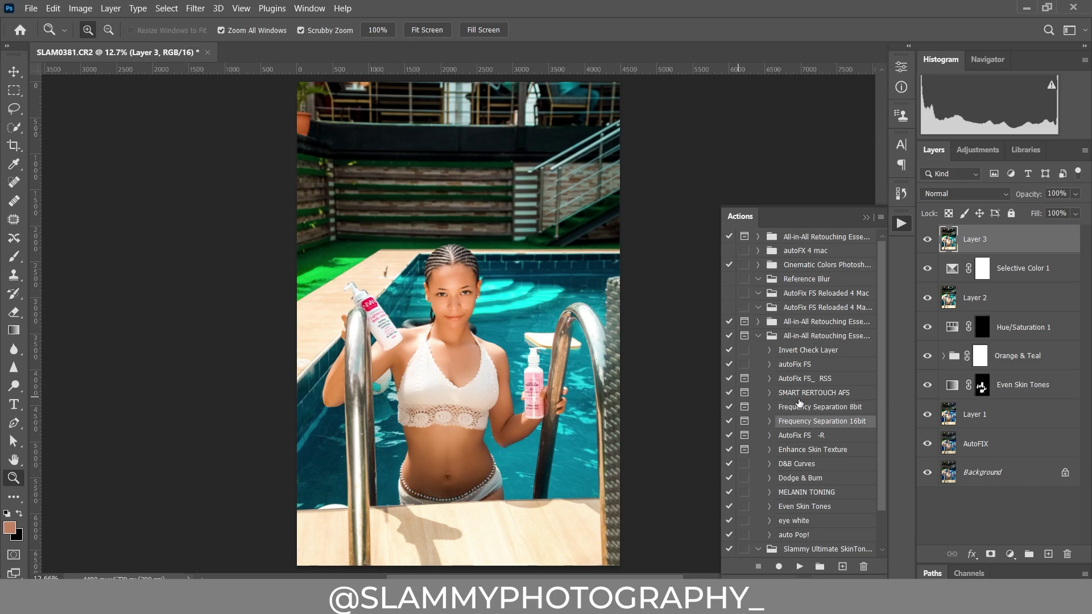
scroll(800, 404, "down", 2)
scroll(800, 462, "down", 1)
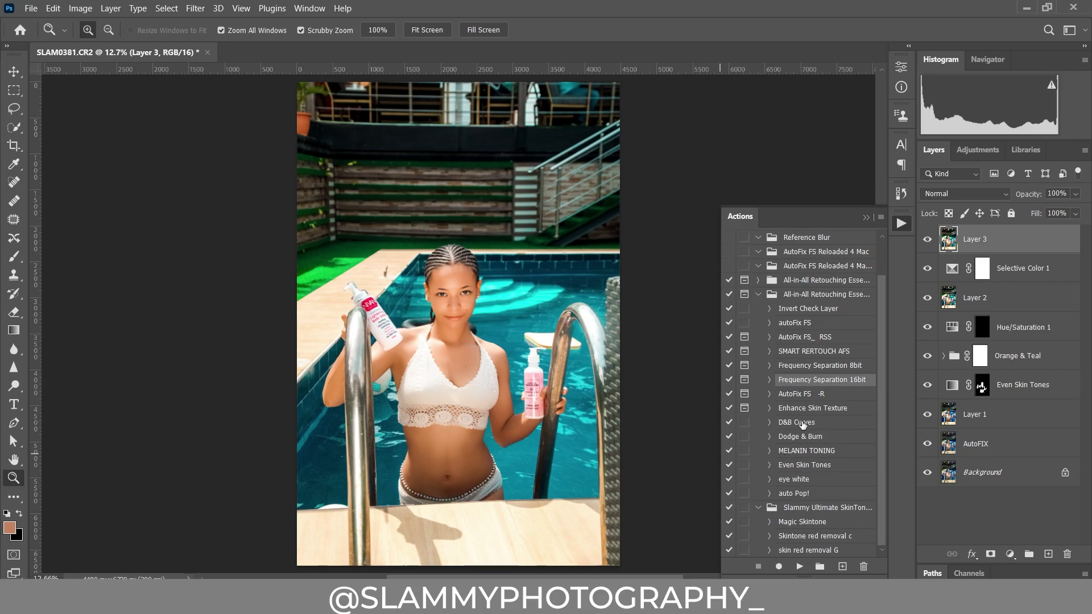
scroll(802, 426, "up", 3)
left_click(757, 335)
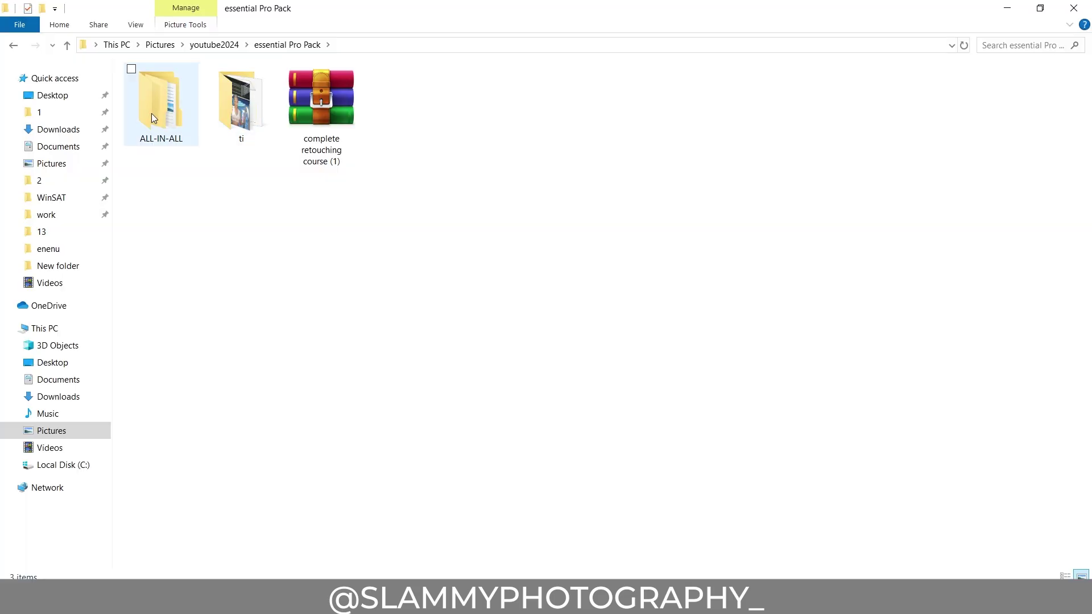
In File Explorer, browse the backdrops in the ALL-IN-ALL pack's Backgrounds for manipulations folder
double_click(151, 114)
double_click(152, 114)
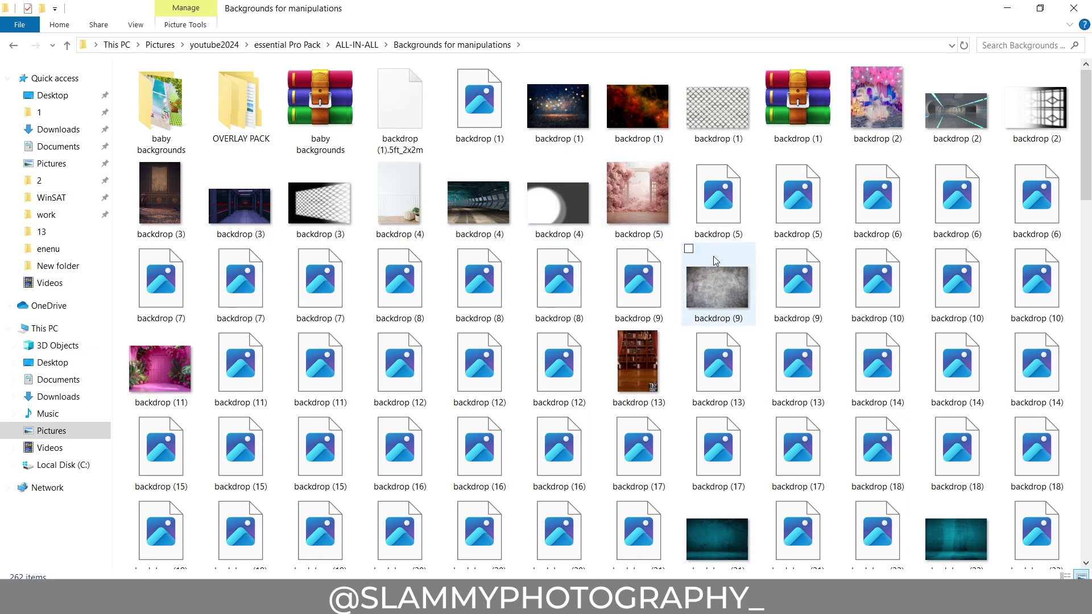
scroll(711, 267, "down", 10)
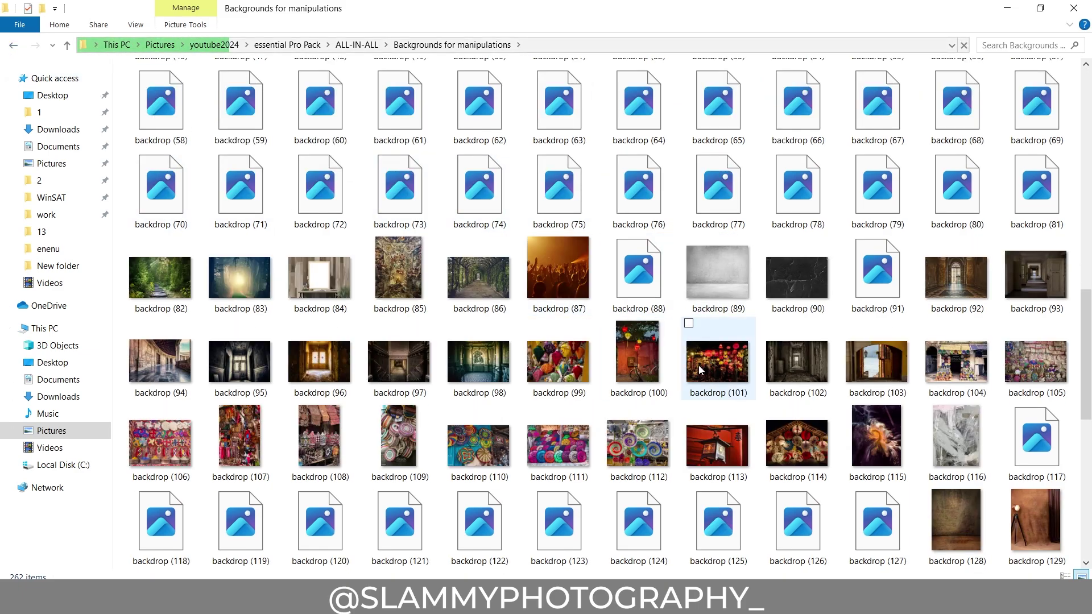
scroll(705, 318, "up", 8)
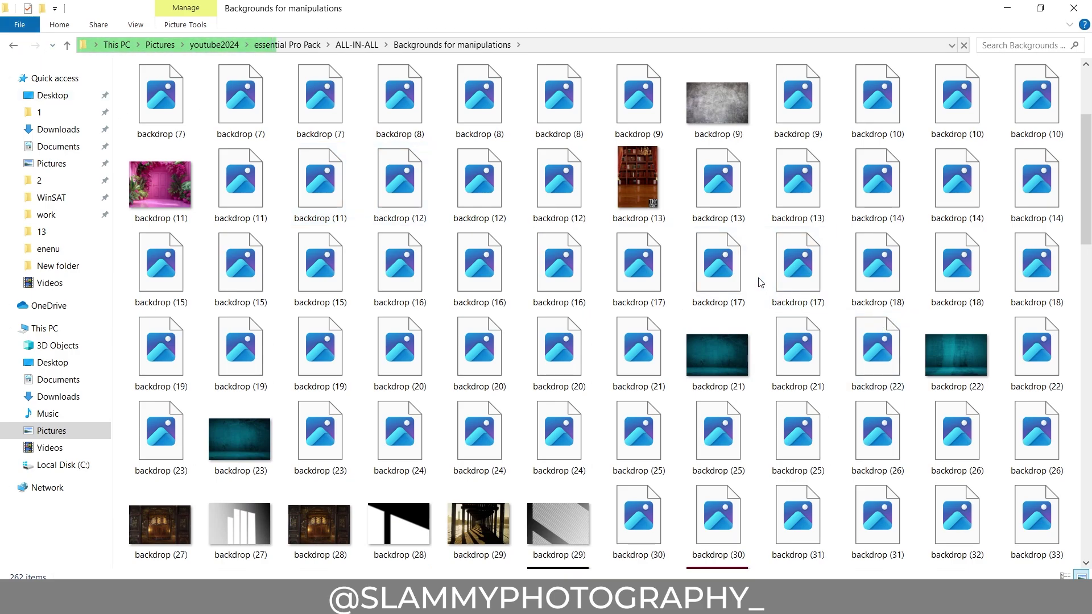
Browse the Luts and presets folder, including the Premium Skin LUTs inside LUTs Specials
left_click(13, 45)
double_click(275, 141)
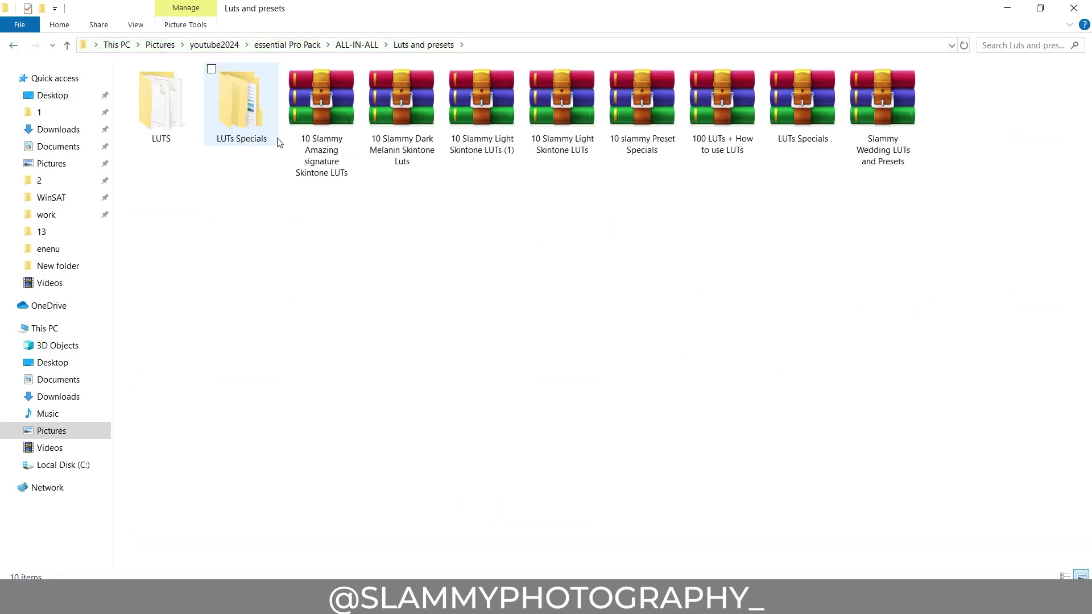
double_click(221, 131)
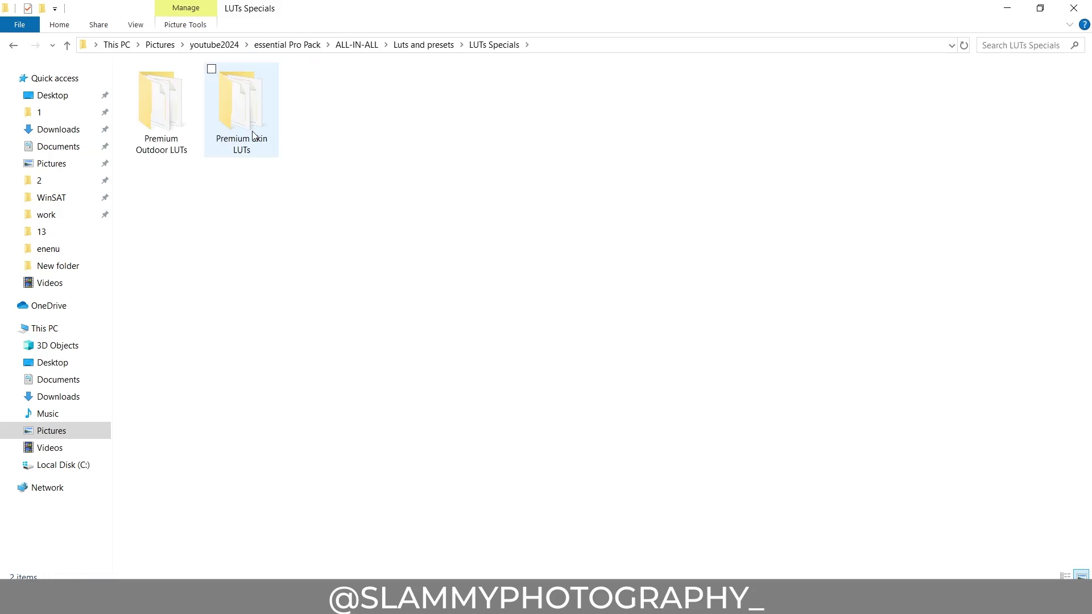
double_click(253, 135)
left_click(14, 47)
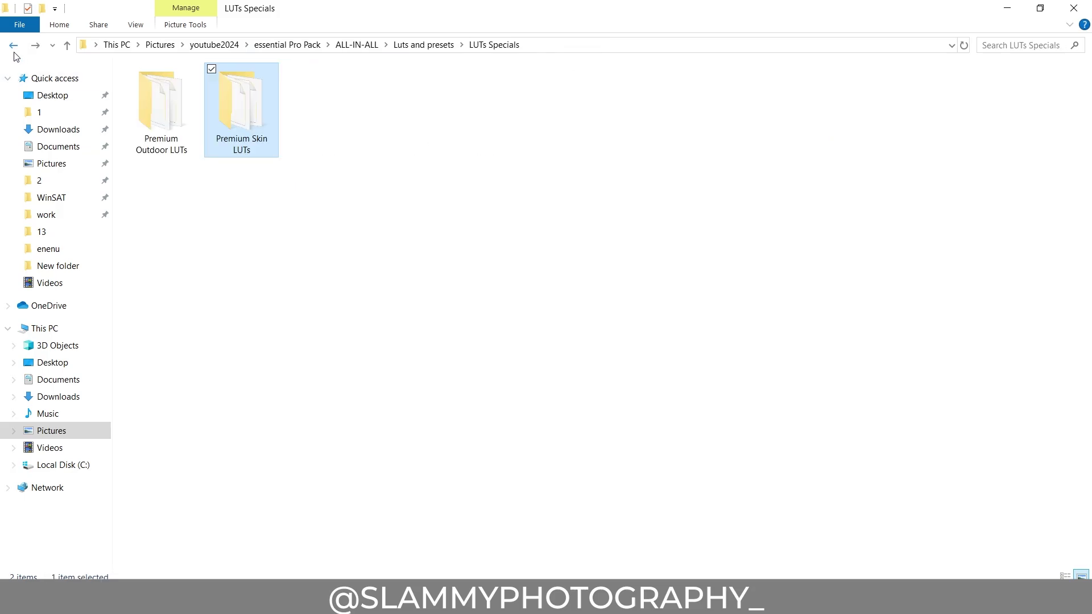
Go back to the ALL-IN-ALL folder and look through its Photoshop Actions folder
left_click(14, 45)
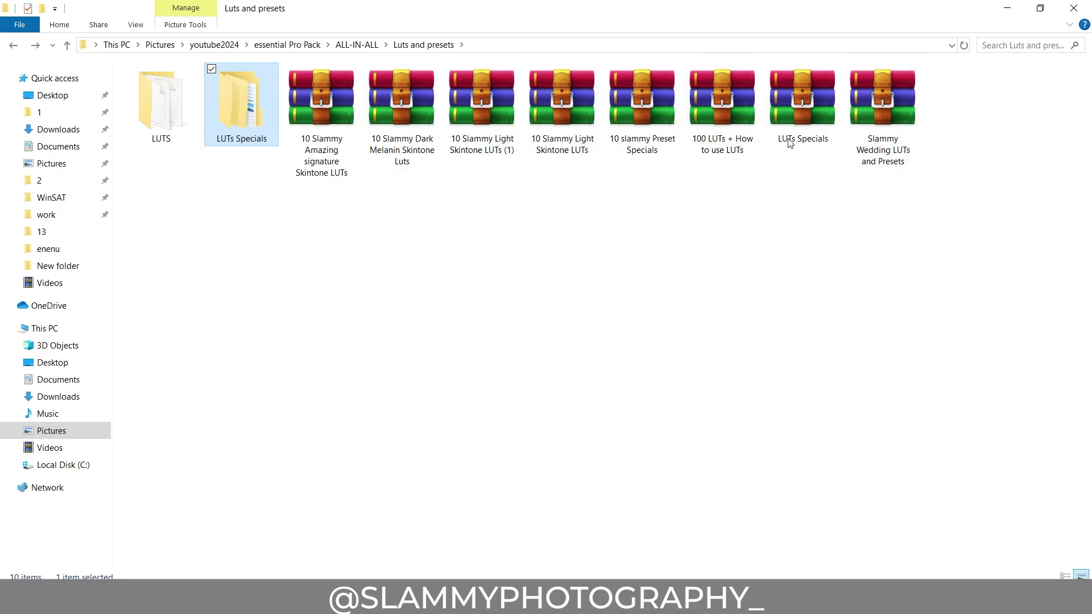
left_click(357, 45)
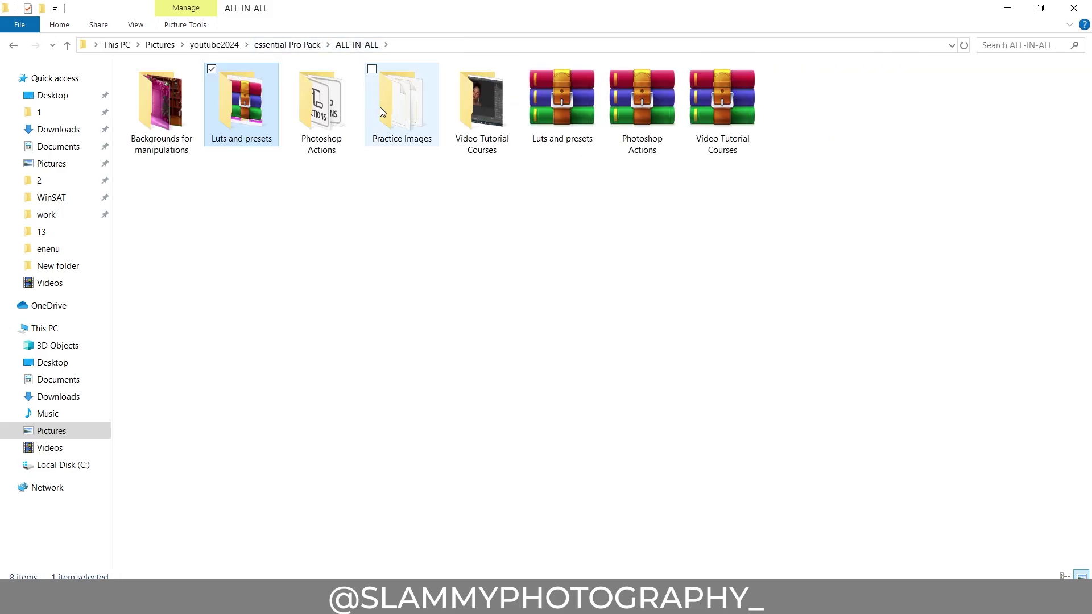
double_click(327, 111)
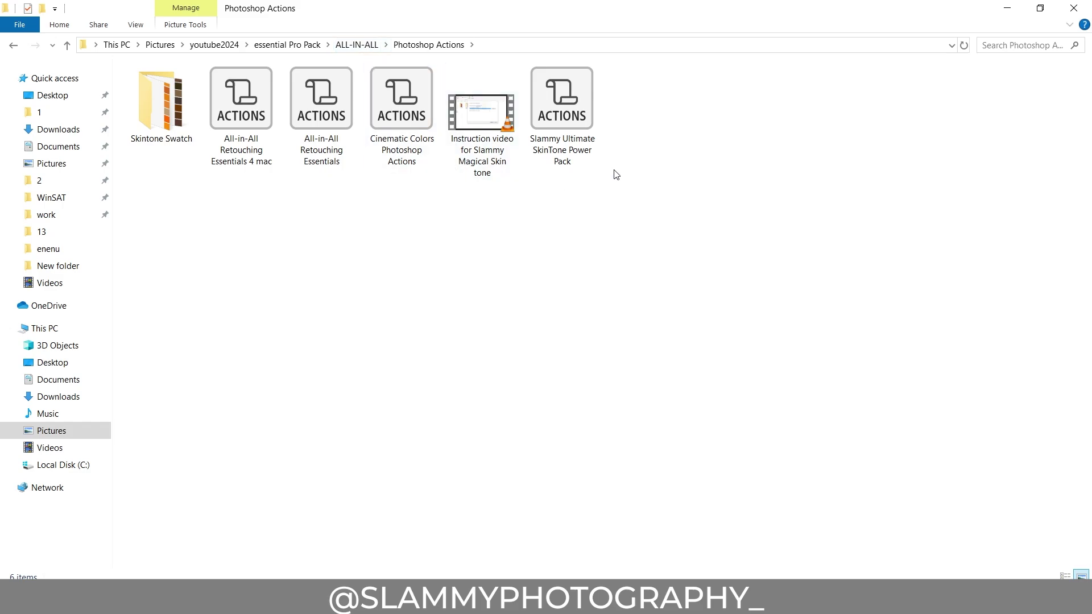
left_click(356, 45)
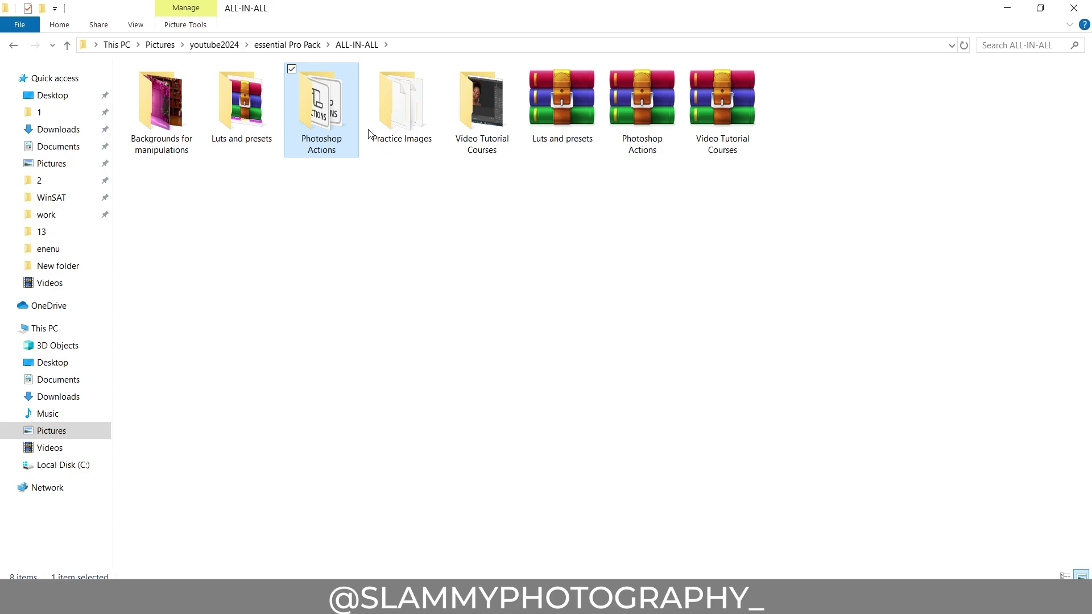
Check the contents of the Video Tutorial Courses and Practice Images folders inside ALL-IN-ALL
mouse_move(492, 126)
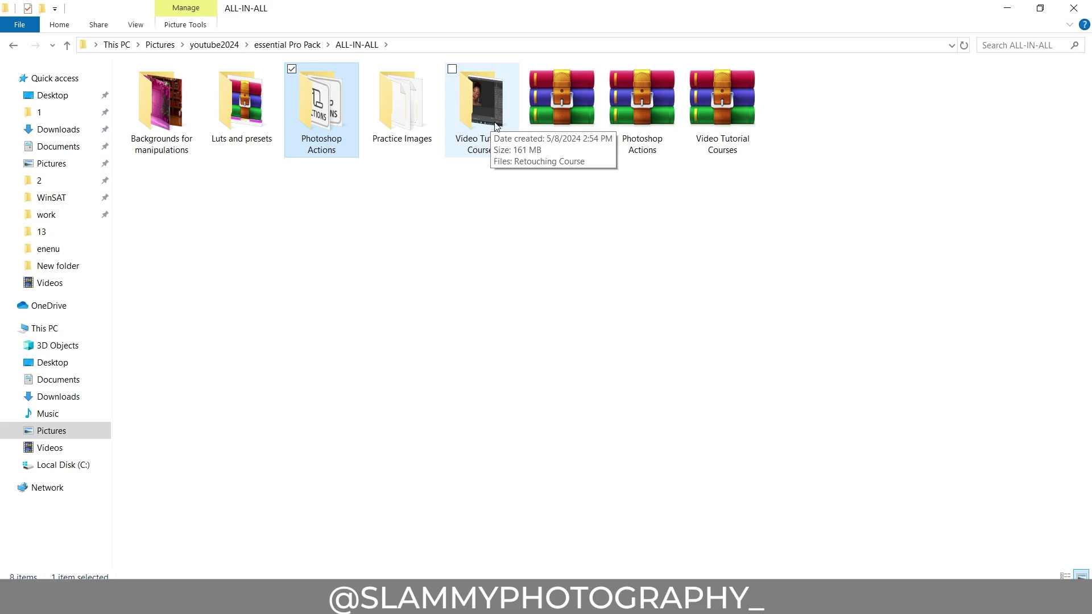
double_click(495, 126)
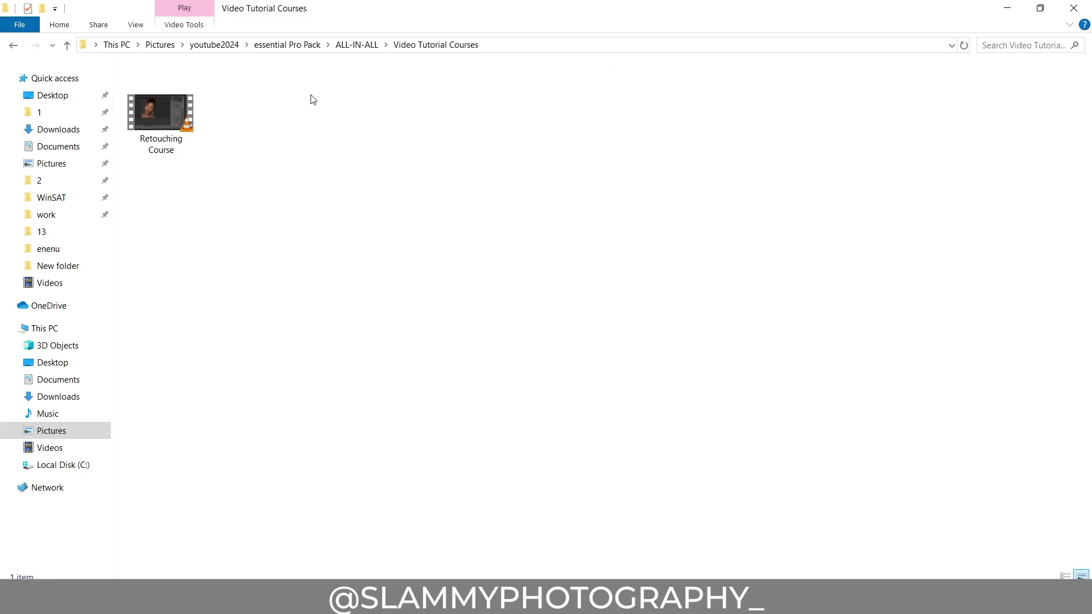
left_click(15, 47)
double_click(385, 100)
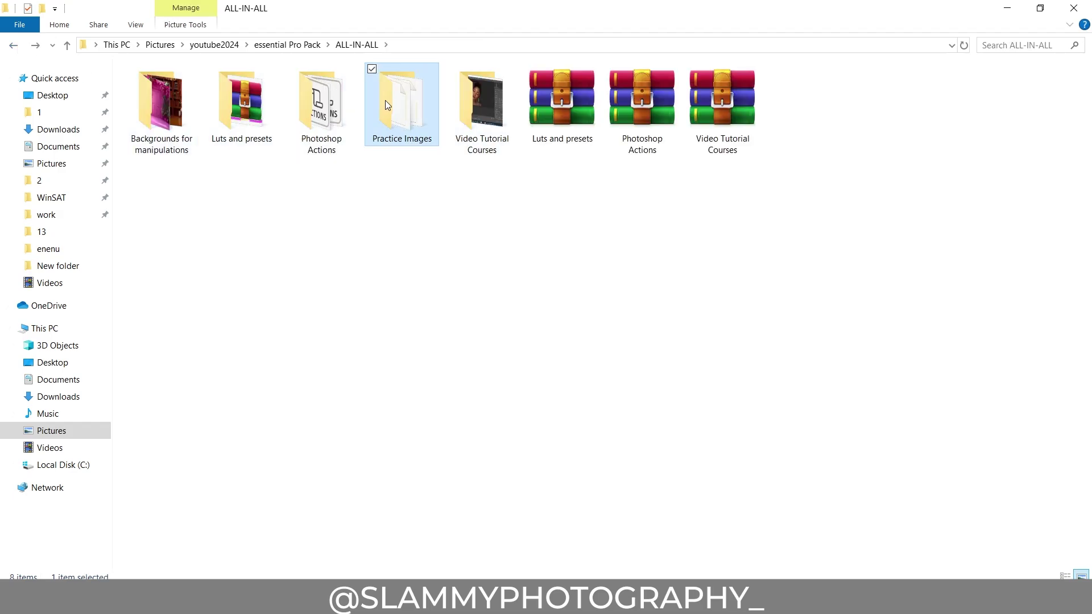
left_click(346, 50)
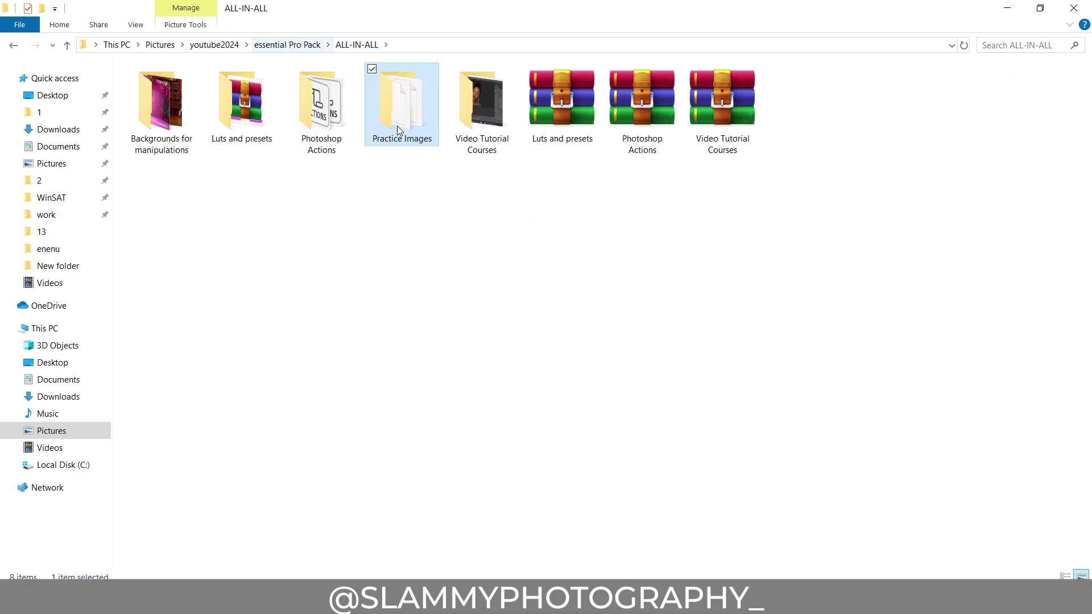
Glance into the Photoshop Actions folder again and go up to the essential Pro Pack folder
double_click(325, 128)
left_click(351, 48)
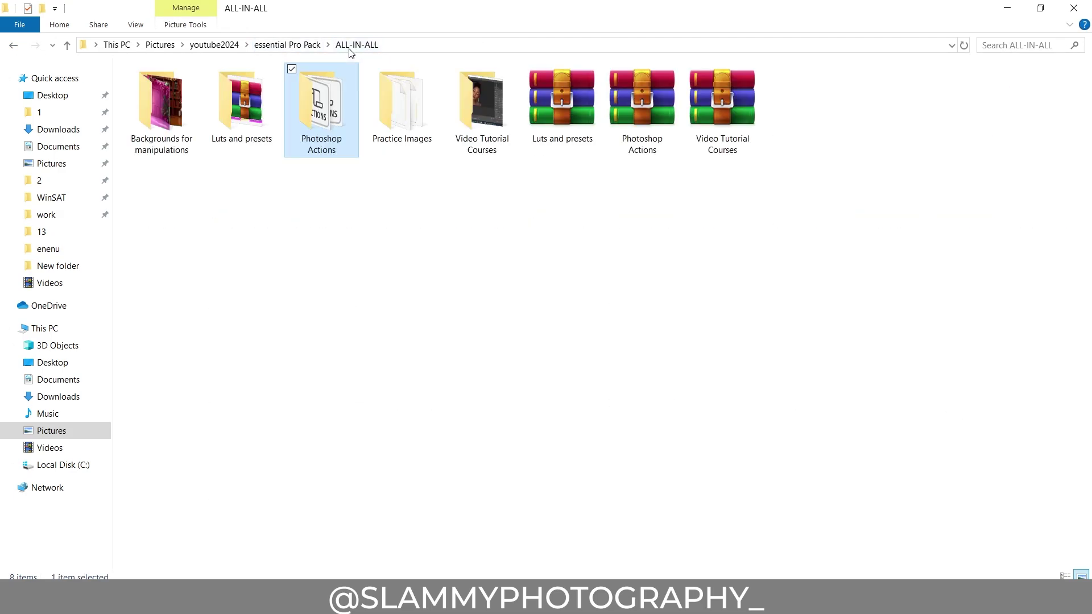
left_click(300, 46)
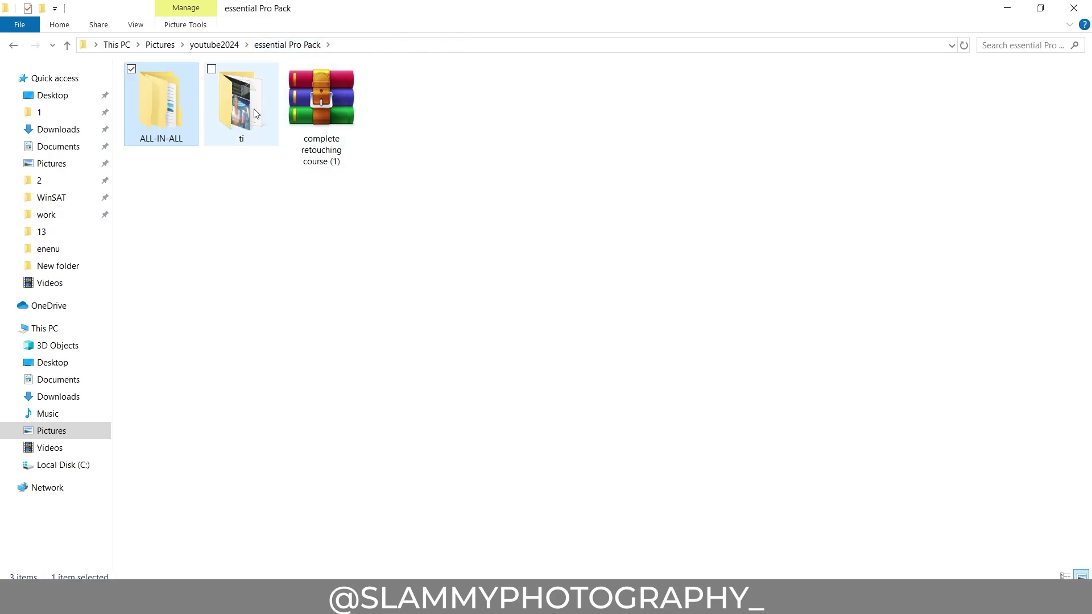
Switch to Photoshop, compare the face close up with the photo's opening state, restore the latest history state and fit the photo on screen
mouse_move(327, 602)
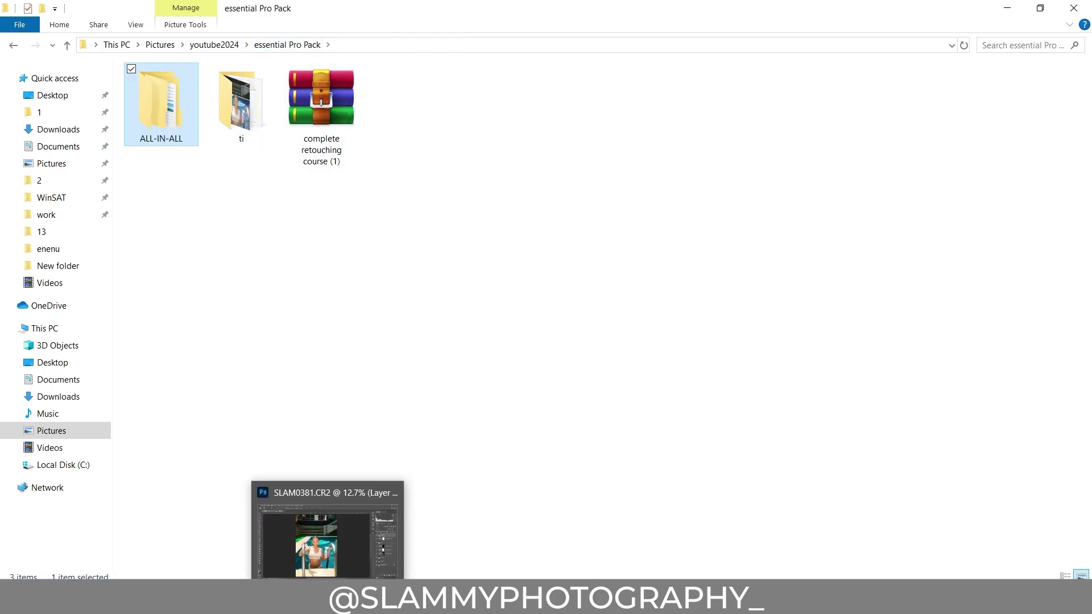
left_click(327, 512)
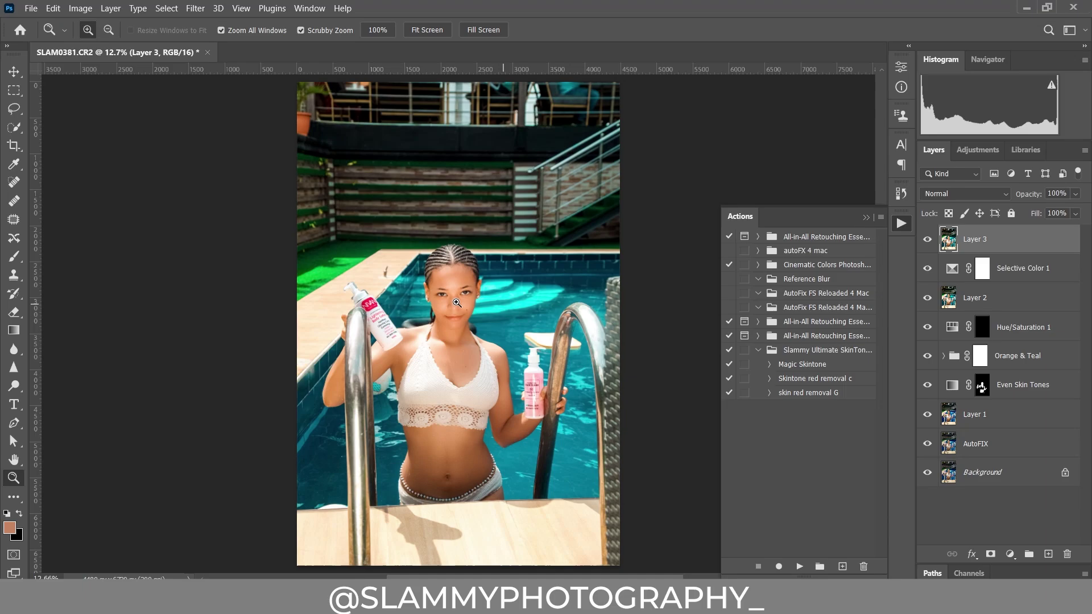
left_click_drag(455, 303, 541, 411)
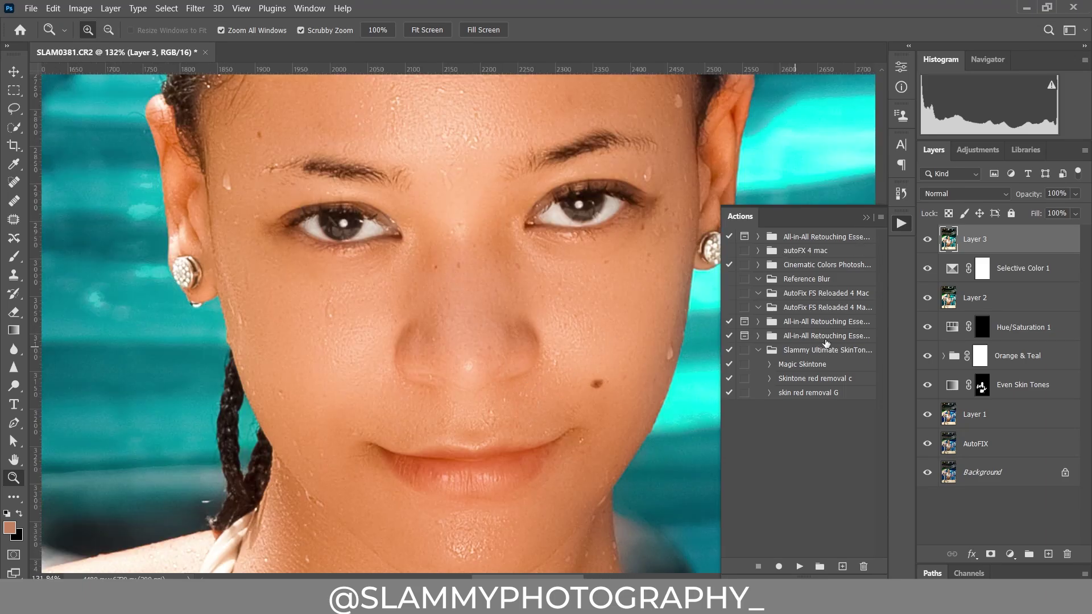
left_click(902, 196)
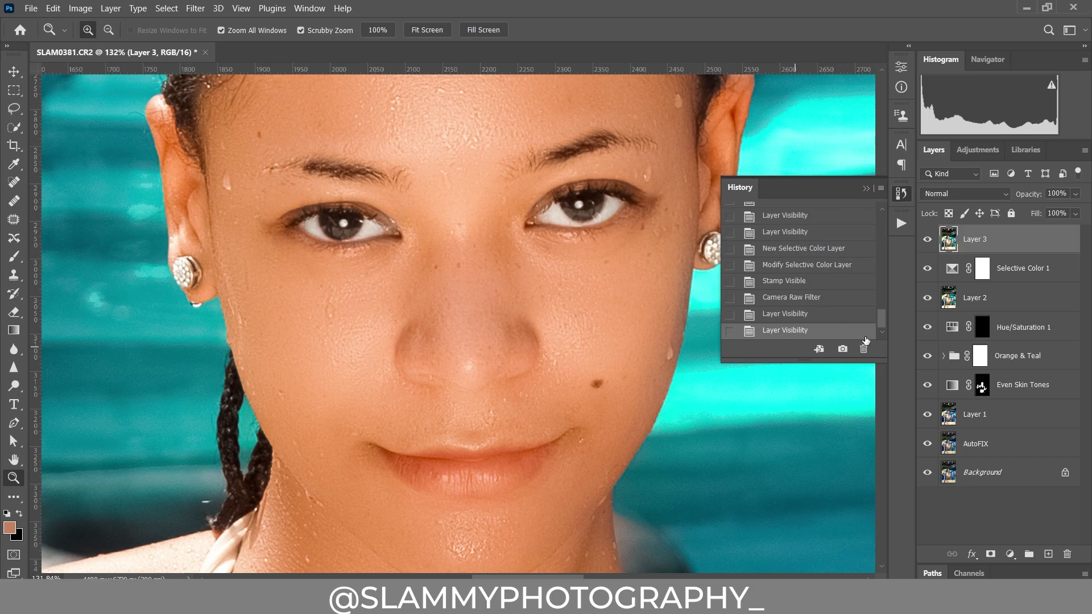
left_click_drag(881, 319, 872, 209)
left_click(843, 219)
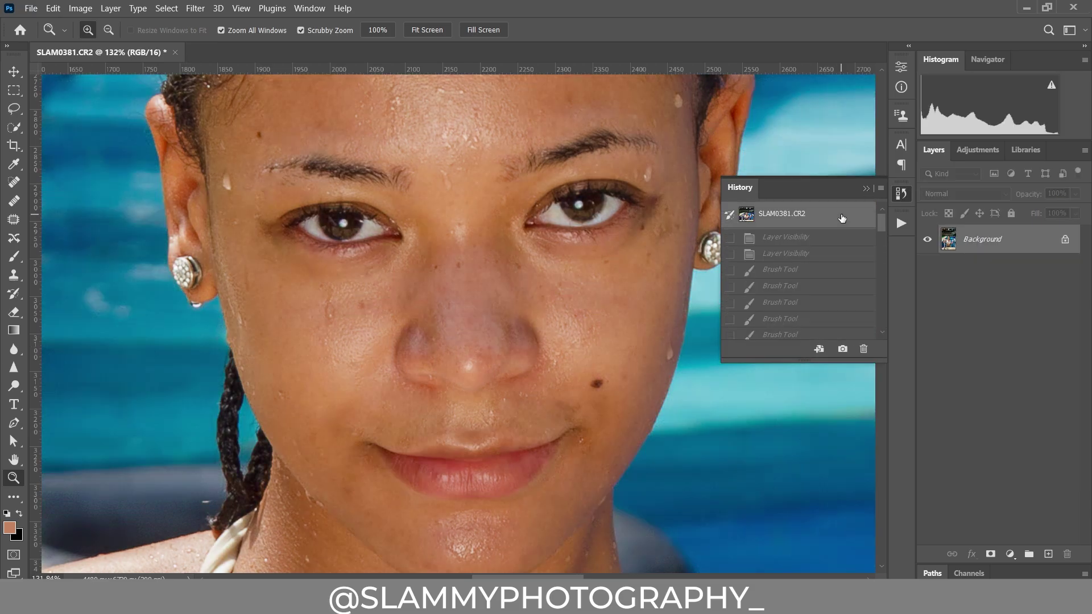
scroll(819, 318, "down", 10)
left_click(819, 334)
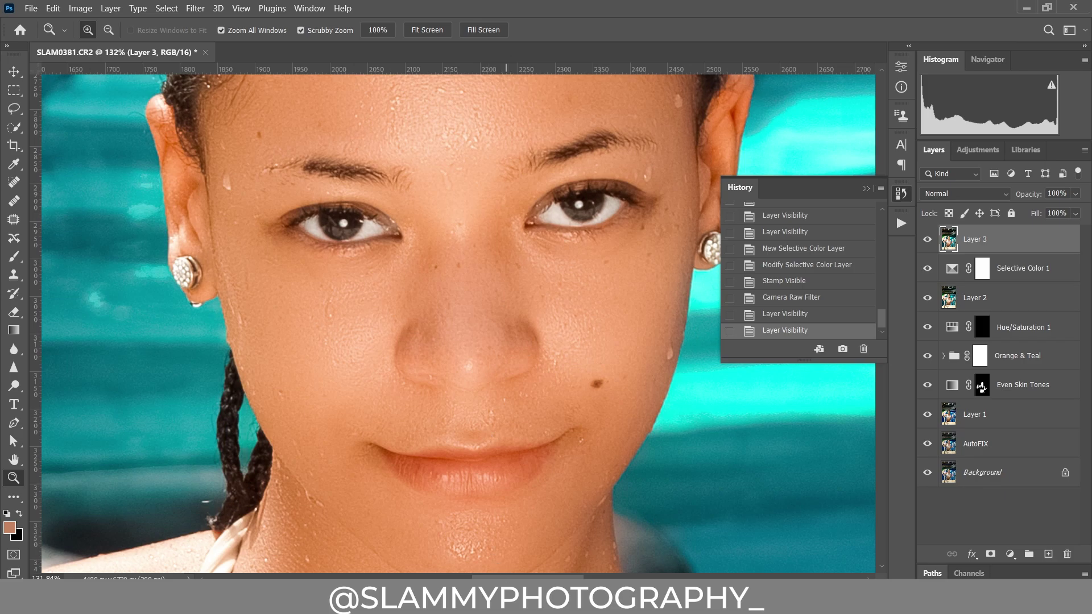
key("ctrl+0")
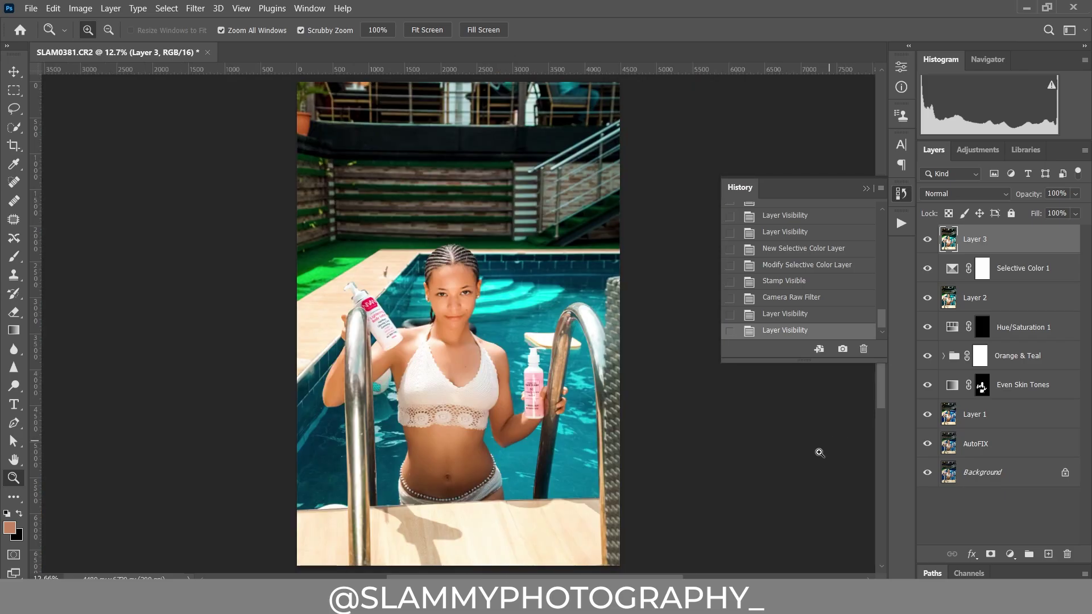